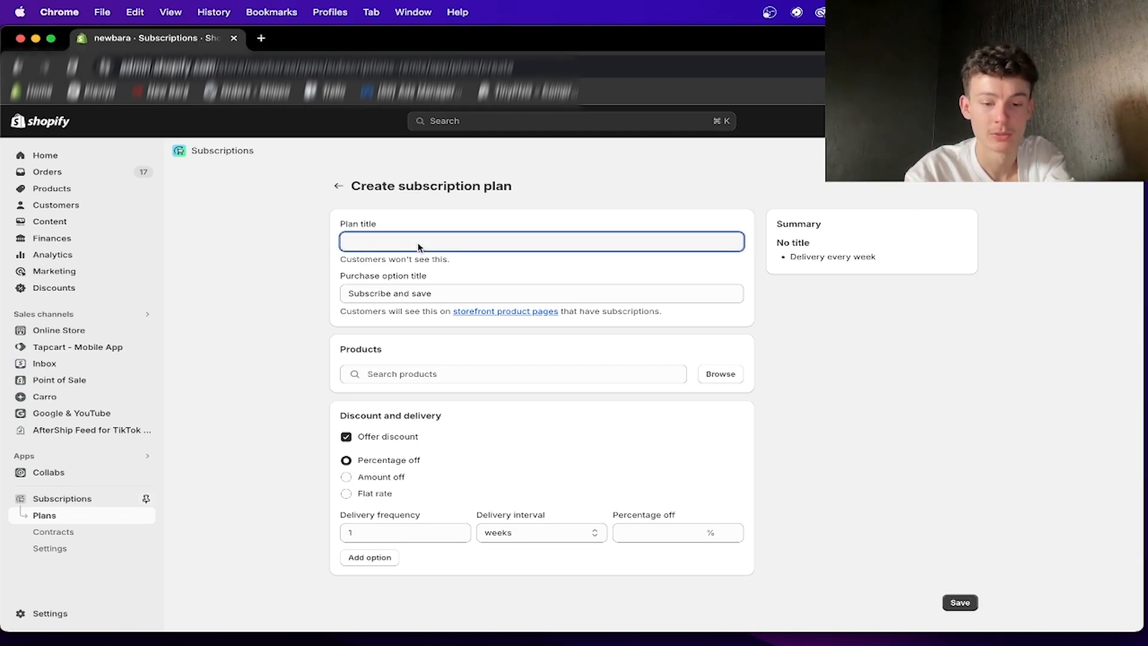
- Title the subscription plan "Monthly care package" and check its customer-facing purchase option title
{"action": "type", "text": "Mon"}
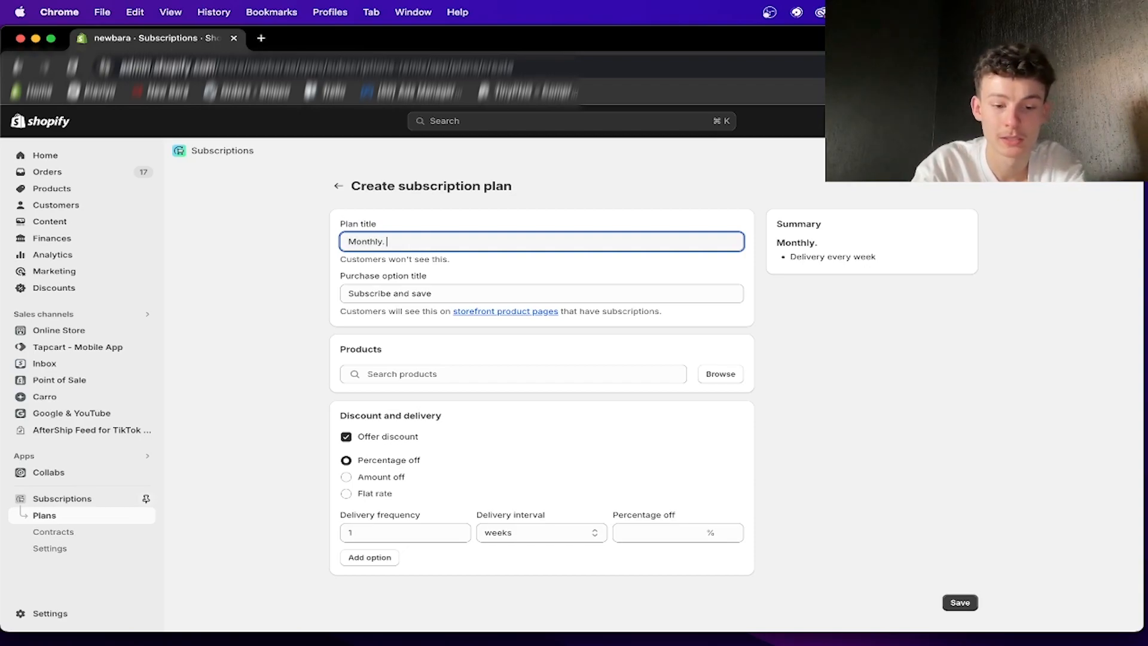
{"action": "type", "text": "thly care package"}
{"action": "left_click", "coordinate": [398, 293]}
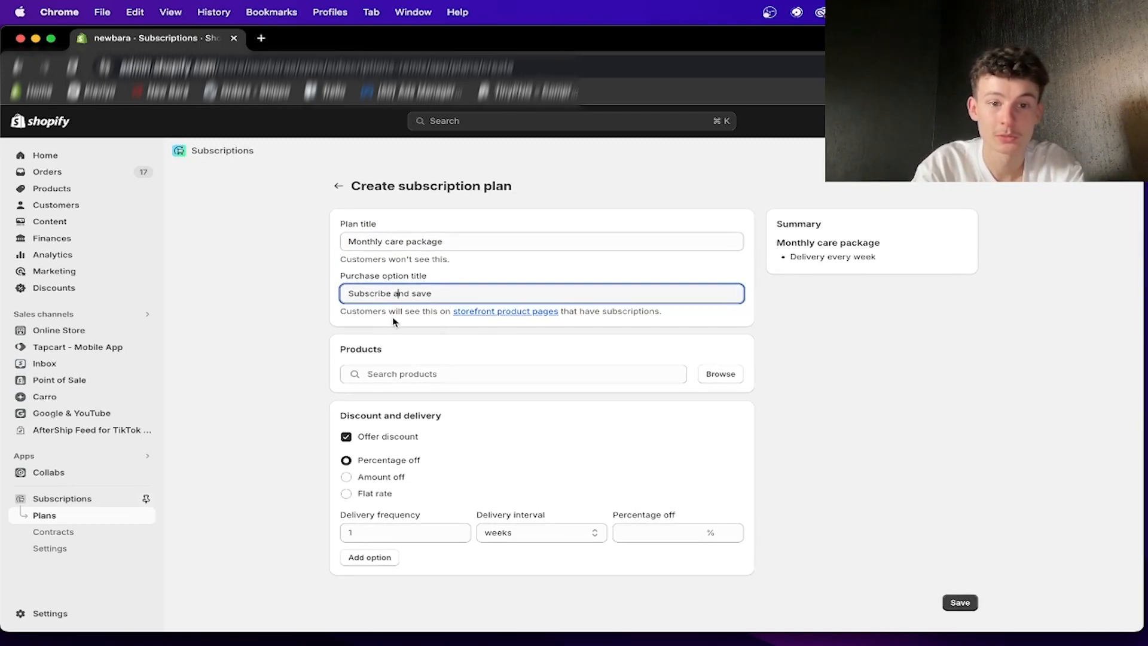
{"action": "left_click_drag", "start_coordinate": [446, 311], "coordinate": [662, 310]}
{"action": "left_click", "coordinate": [627, 340]}
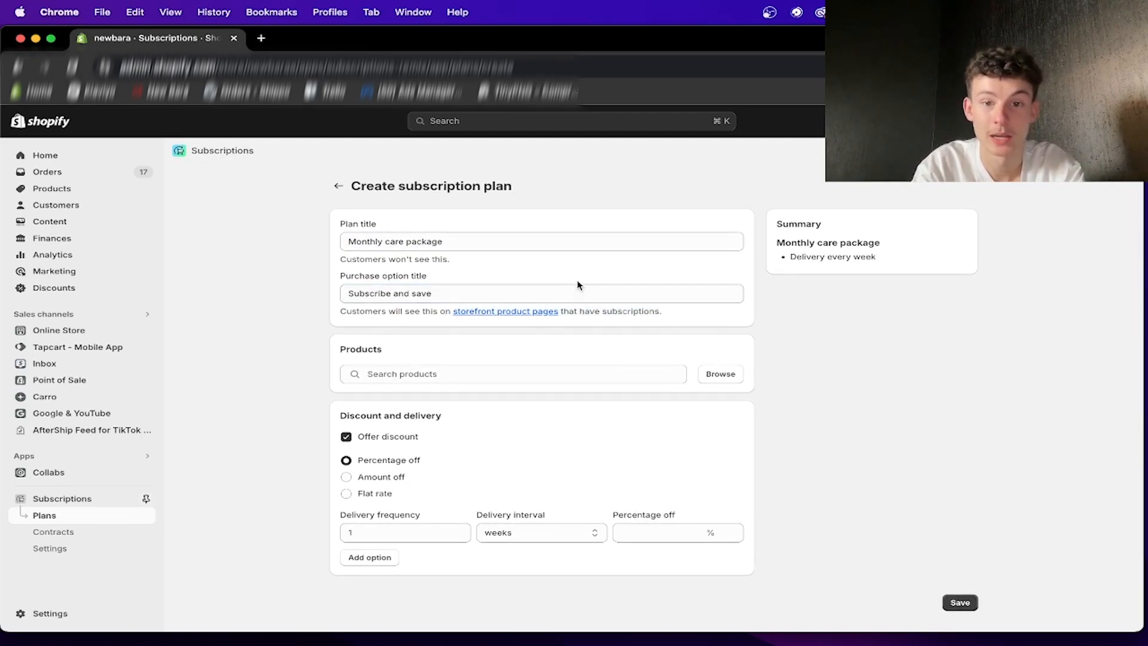
{"action": "left_click", "coordinate": [455, 295]}
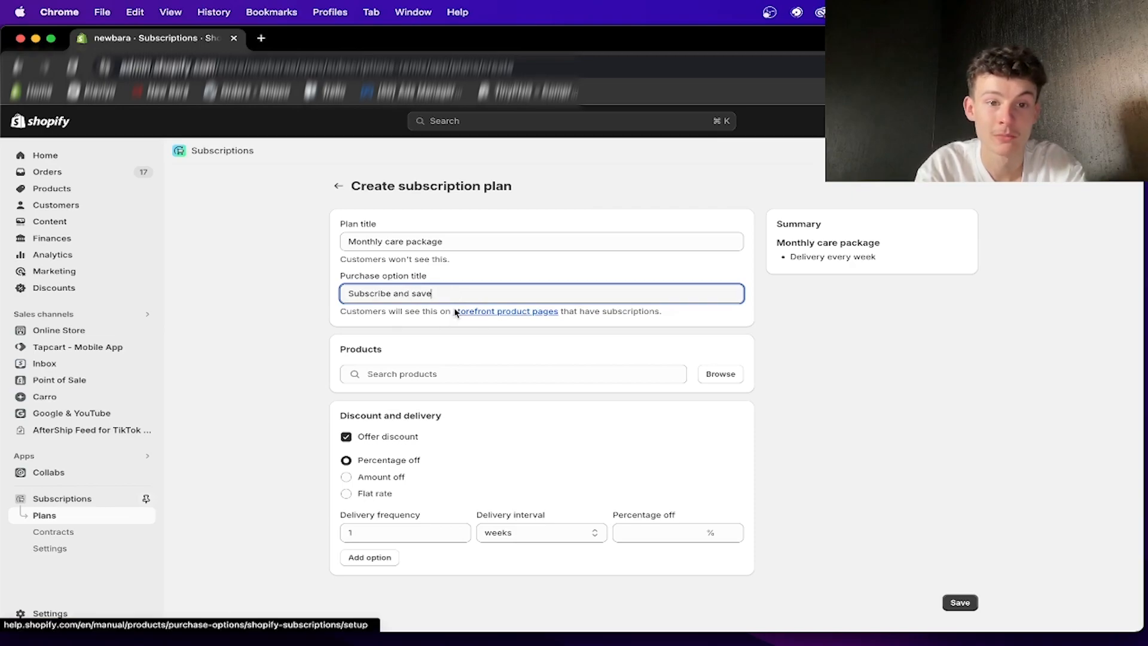
- Search the products for "shirt" and add all variants of the Dennis Rodman T-Shirt and Drive In T-Shirt to the plan
{"action": "left_click", "coordinate": [408, 373]}
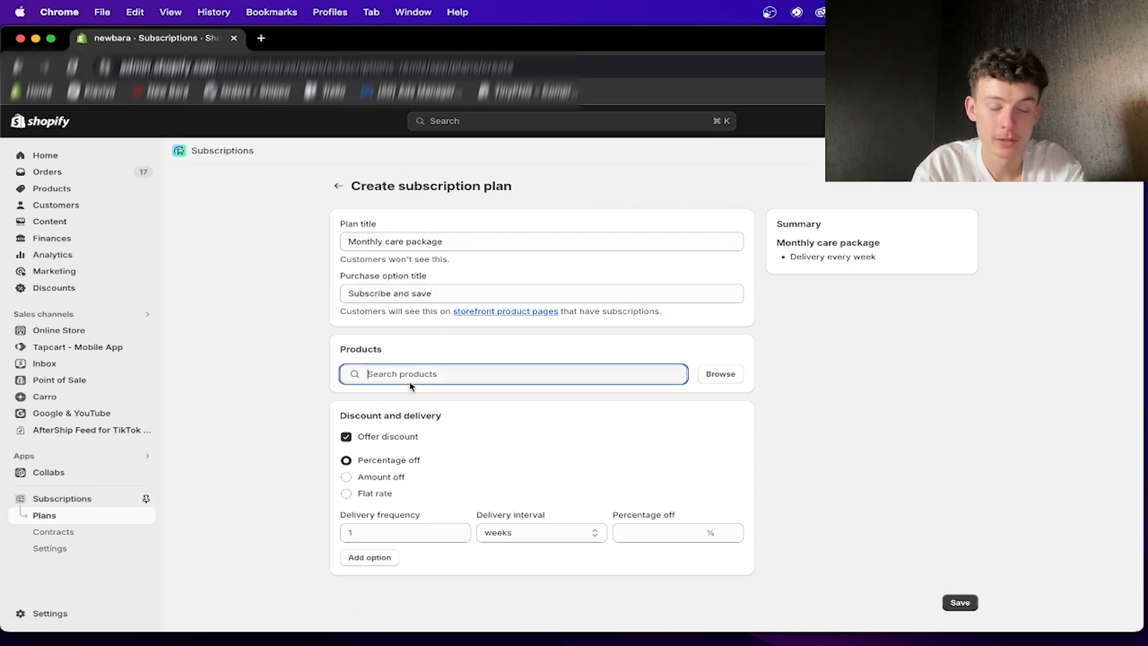
{"action": "type", "text": "shirt"}
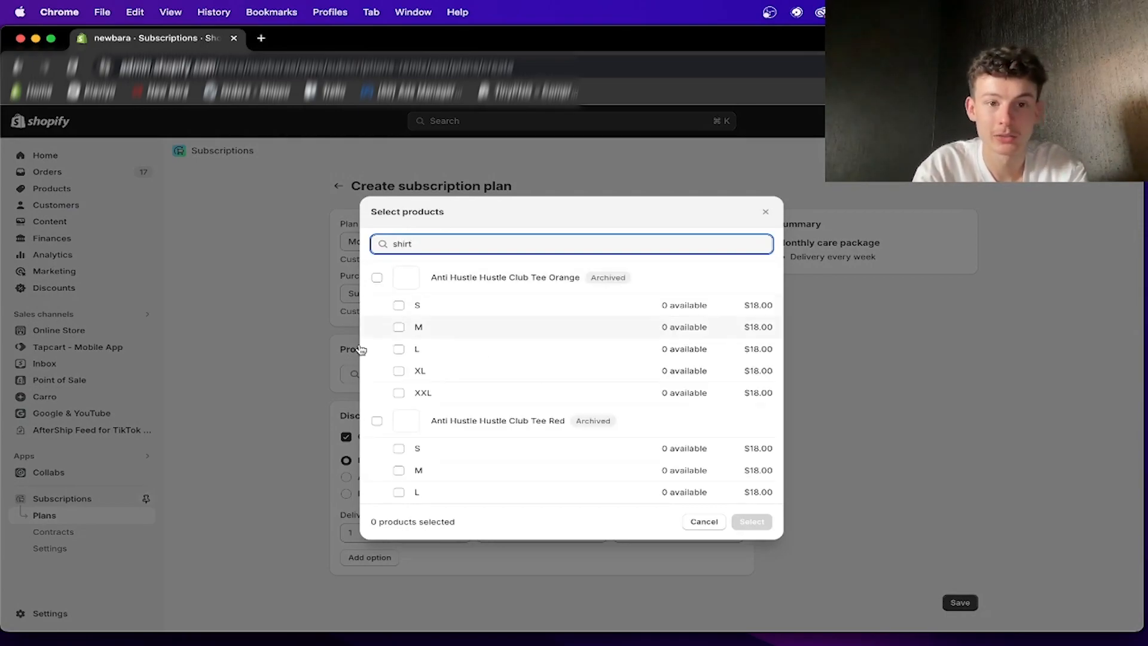
{"action": "scroll", "coordinate": [431, 487], "scroll_direction": "down", "scroll_amount": 10}
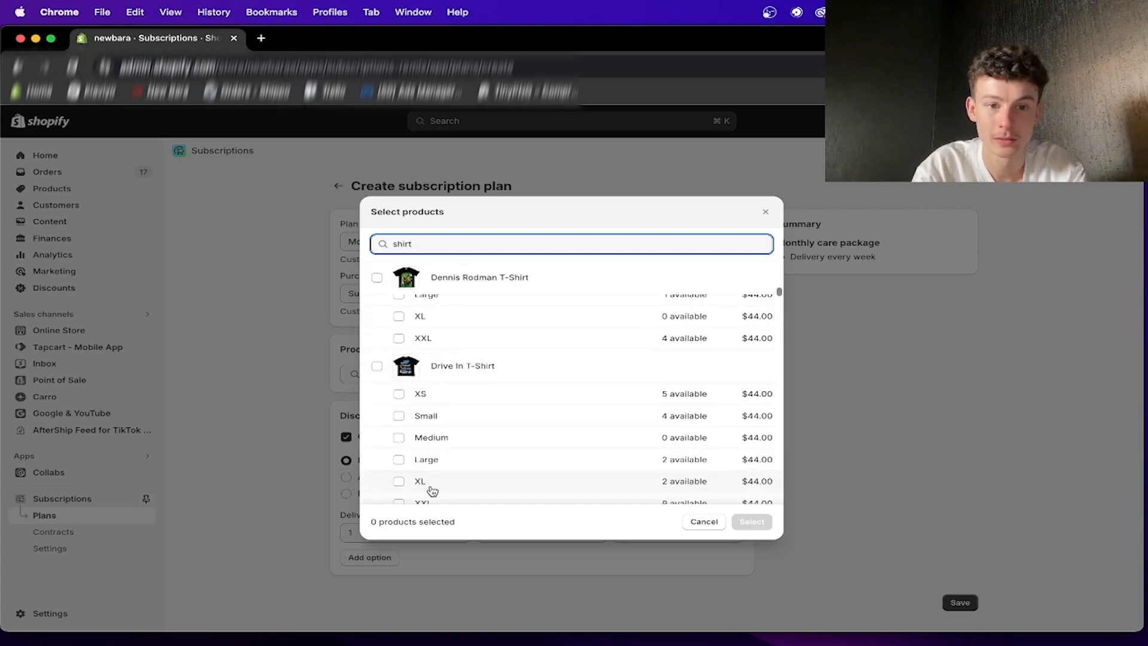
{"action": "left_click", "coordinate": [376, 365]}
{"action": "left_click", "coordinate": [377, 276]}
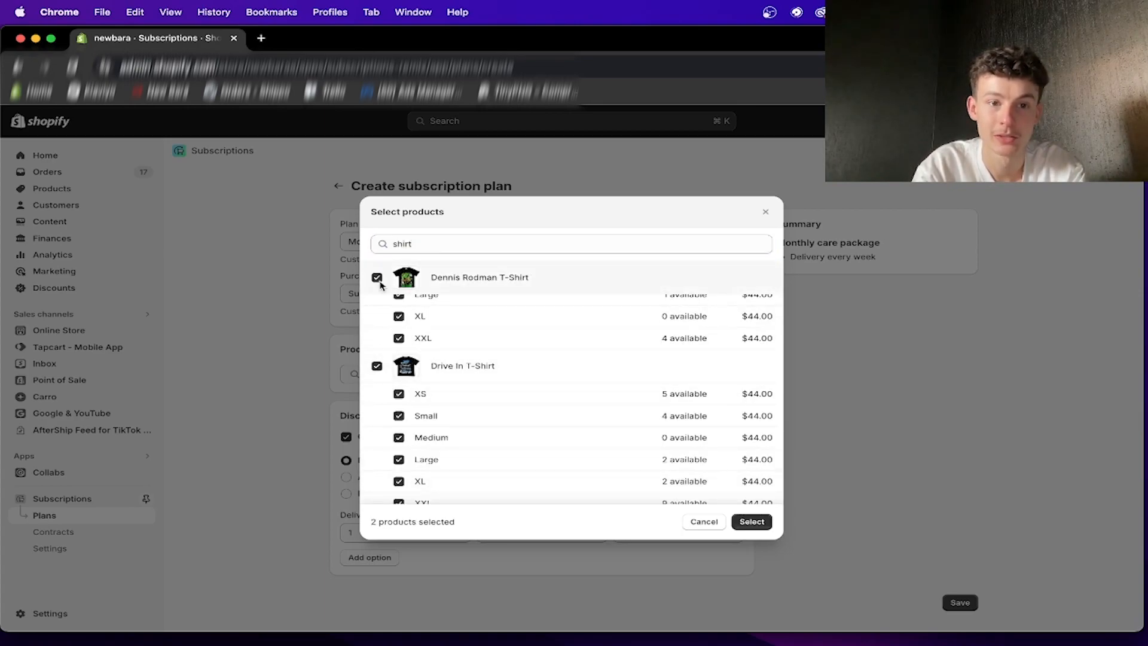
{"action": "left_click", "coordinate": [750, 522]}
- Compare the discount types for the plan and choose Flat rate
{"action": "scroll", "coordinate": [583, 450], "scroll_direction": "down", "scroll_amount": 3}
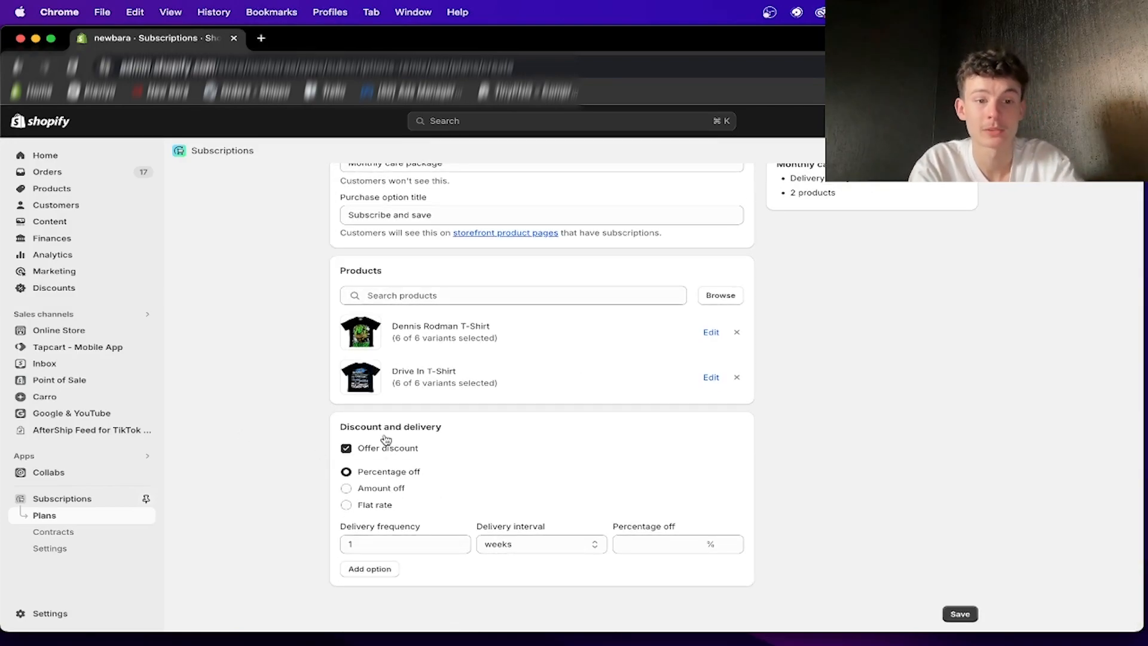
{"action": "left_click", "coordinate": [381, 505]}
{"action": "left_click", "coordinate": [378, 488]}
{"action": "left_click", "coordinate": [373, 505]}
{"action": "left_click", "coordinate": [685, 545]}
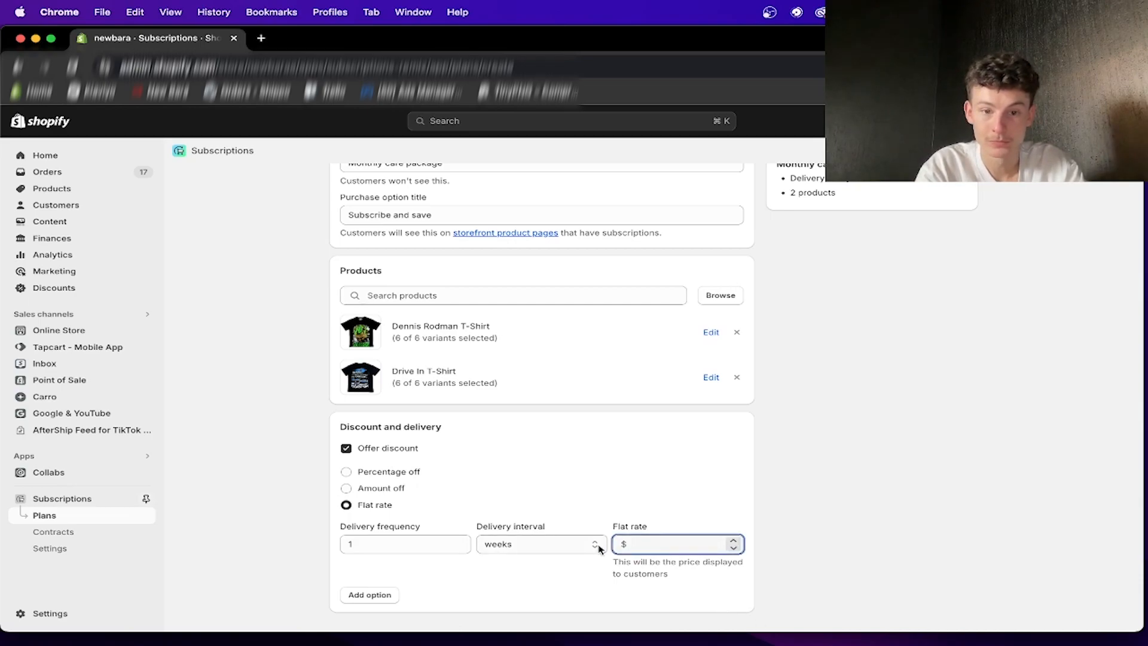
{"action": "left_click", "coordinate": [358, 472]}
{"action": "left_click", "coordinate": [371, 488]}
{"action": "left_click", "coordinate": [368, 505]}
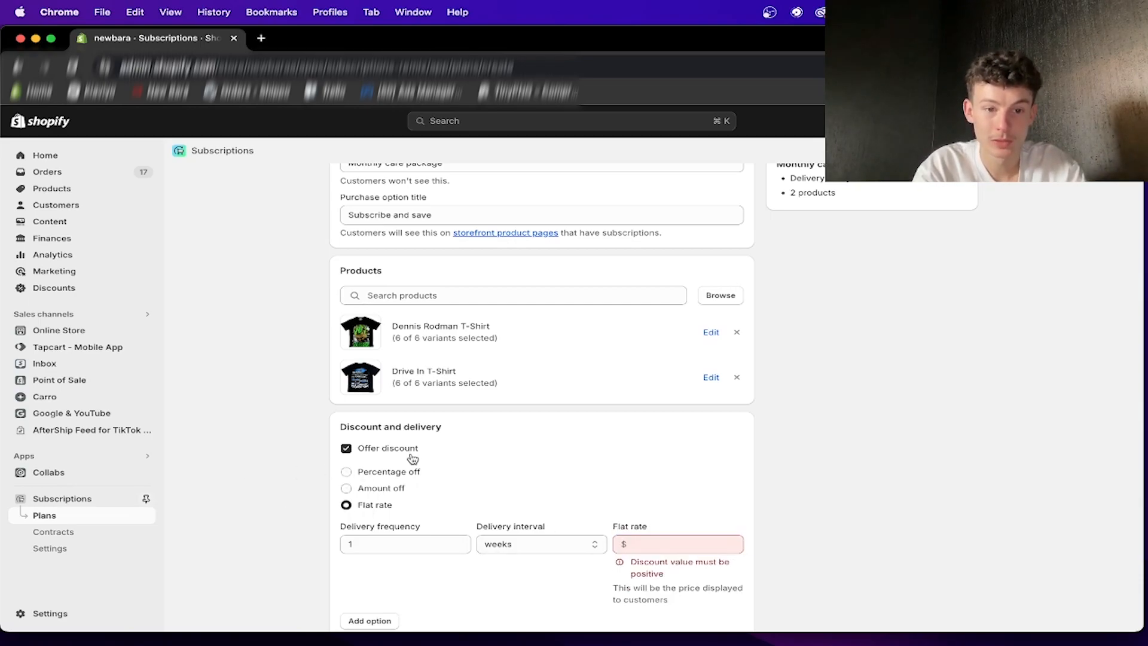
- Set the first delivery option's flat rate to $74 and its delivery interval to months
{"action": "left_click", "coordinate": [663, 545]}
{"action": "type", "text": "-44"}
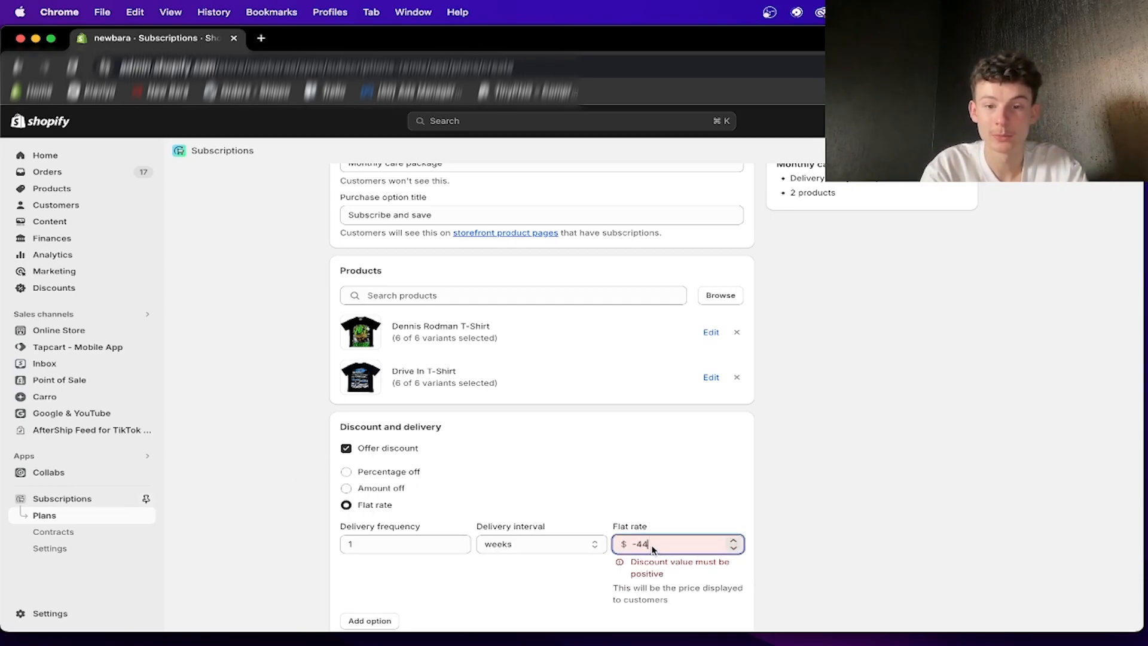
{"action": "type", "text": "4"}
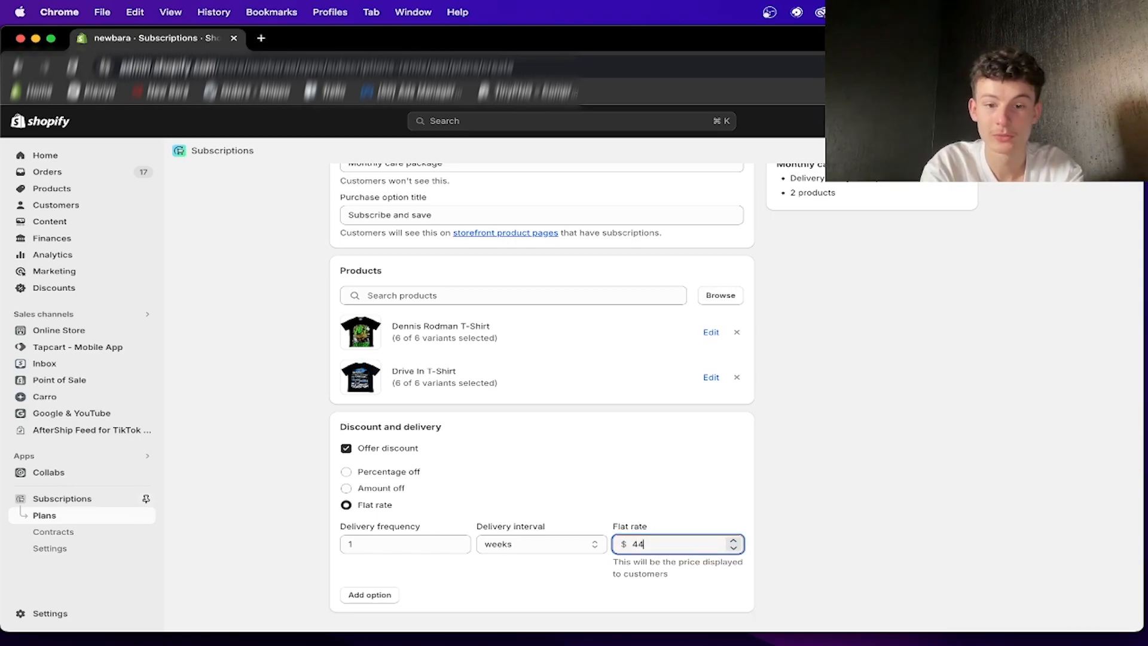
{"action": "key", "text": "BackSpace"}
{"action": "key", "text": "BackSpace"}
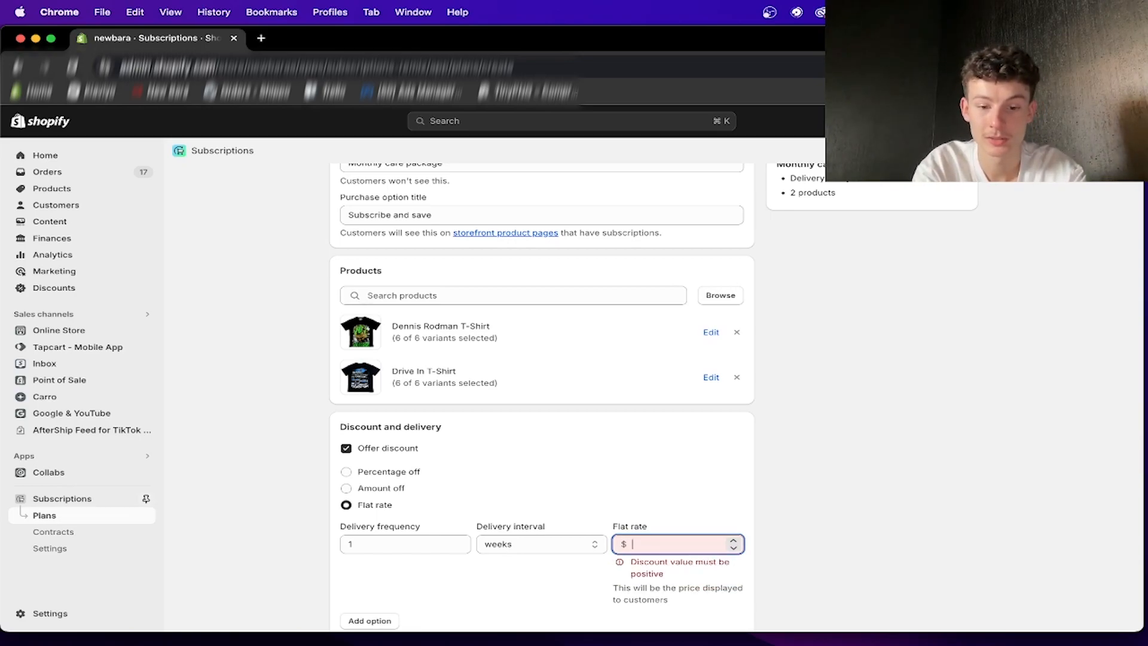
{"action": "type", "text": "7"}
{"action": "left_click", "coordinate": [664, 473]}
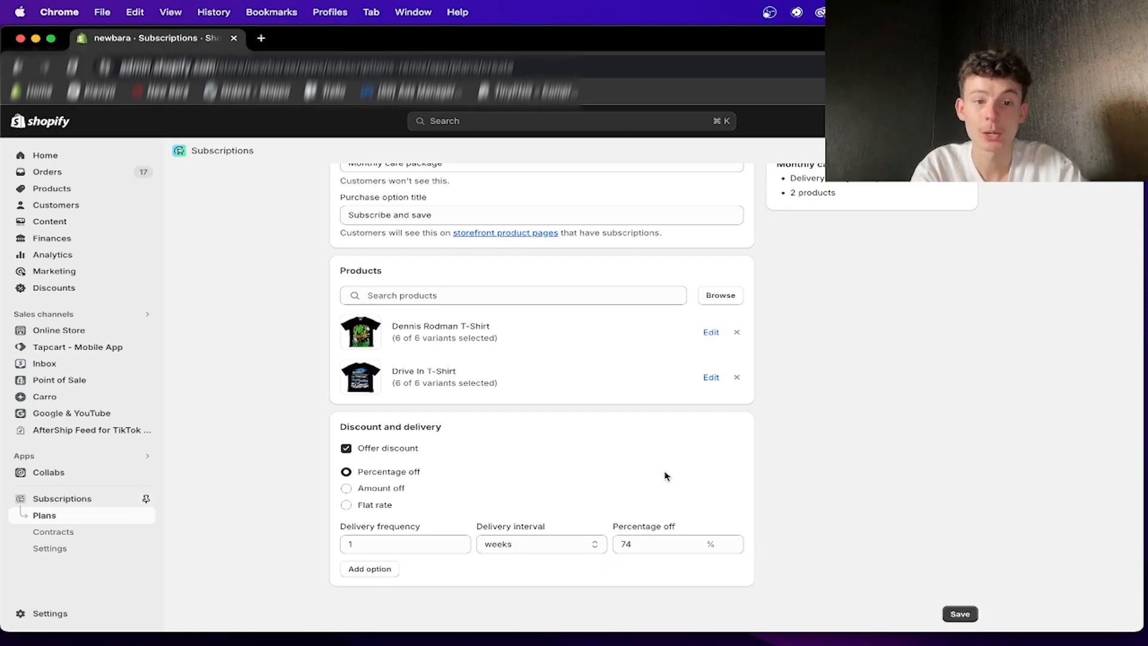
{"action": "left_click", "coordinate": [465, 505]}
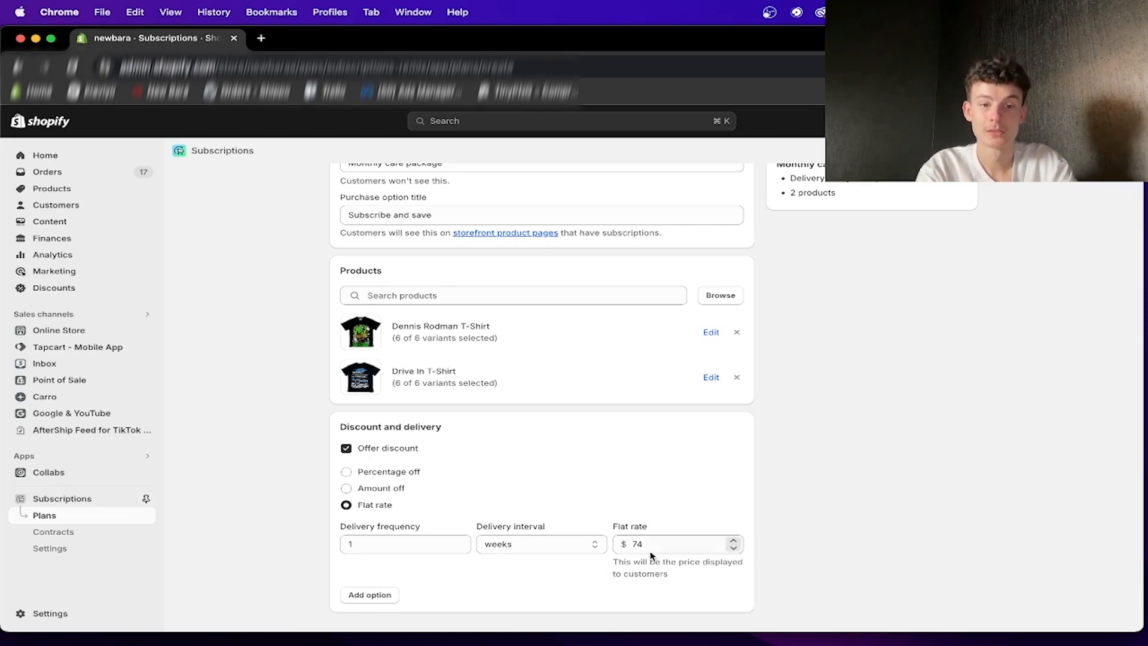
{"action": "left_click", "coordinate": [511, 547]}
{"action": "left_click", "coordinate": [508, 558]}
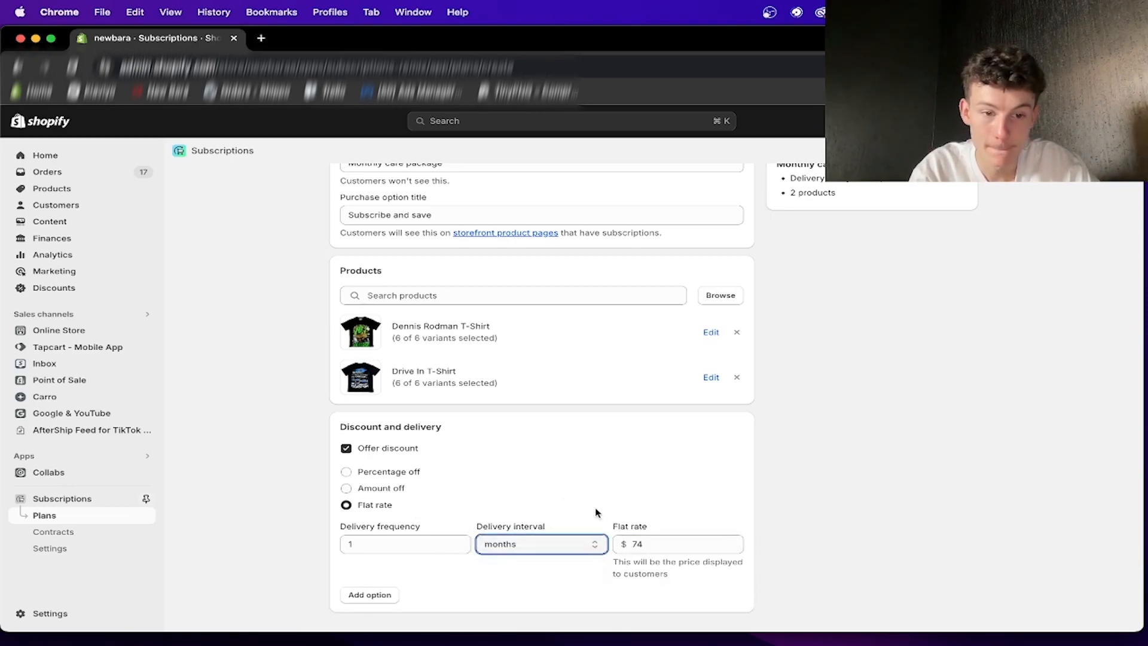
- Add a second delivery option with a frequency of 2 months and a flat rate of $74
{"action": "scroll", "coordinate": [409, 545], "scroll_direction": "down", "scroll_amount": 1}
{"action": "left_click", "coordinate": [379, 566]}
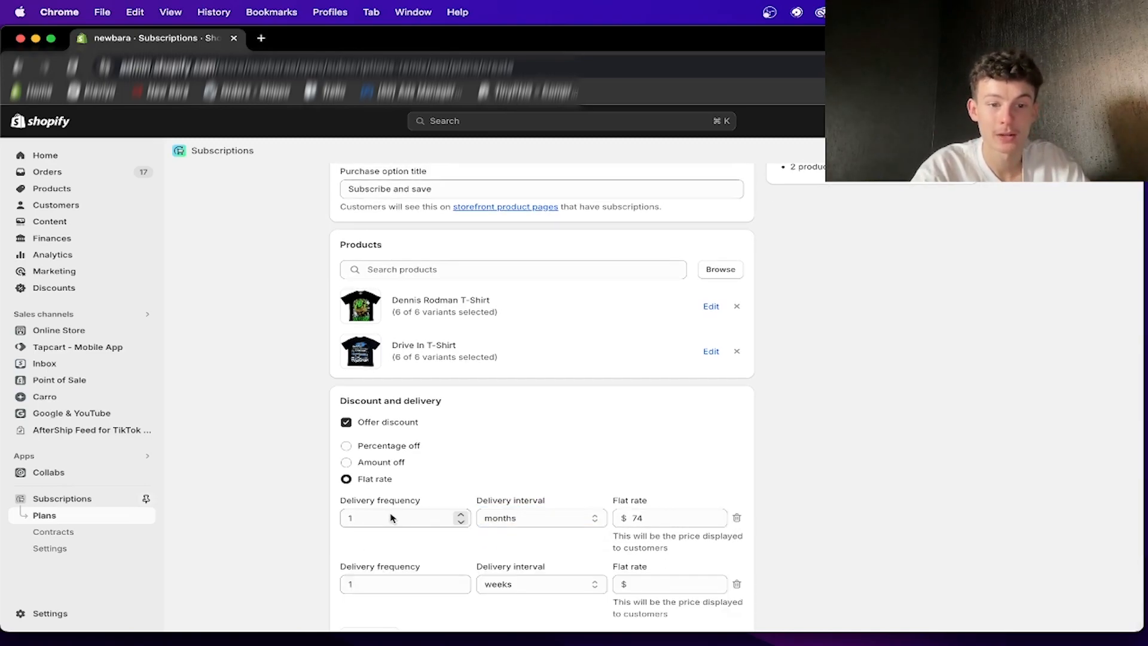
{"action": "scroll", "coordinate": [419, 511], "scroll_direction": "down", "scroll_amount": 2}
{"action": "left_click", "coordinate": [419, 511]}
{"action": "left_click", "coordinate": [487, 517]}
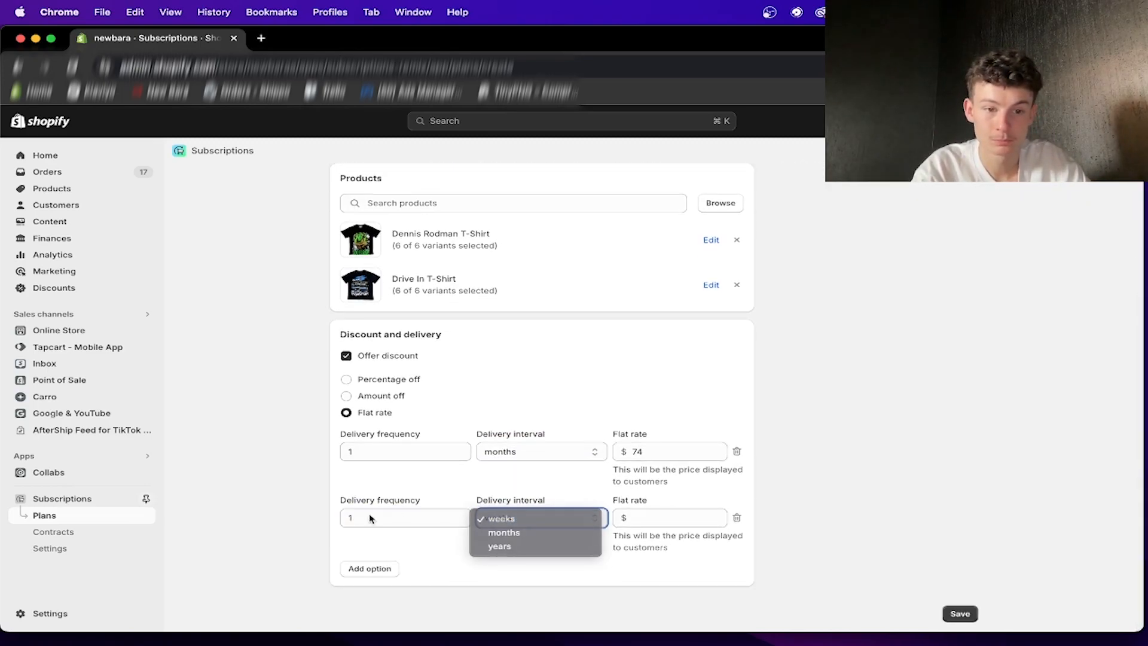
{"action": "left_click", "coordinate": [397, 520]}
{"action": "key", "text": "BackSpace"}
{"action": "type", "text": "2"}
{"action": "left_click", "coordinate": [538, 518]}
{"action": "left_click", "coordinate": [535, 532]}
{"action": "left_click", "coordinate": [661, 520]}
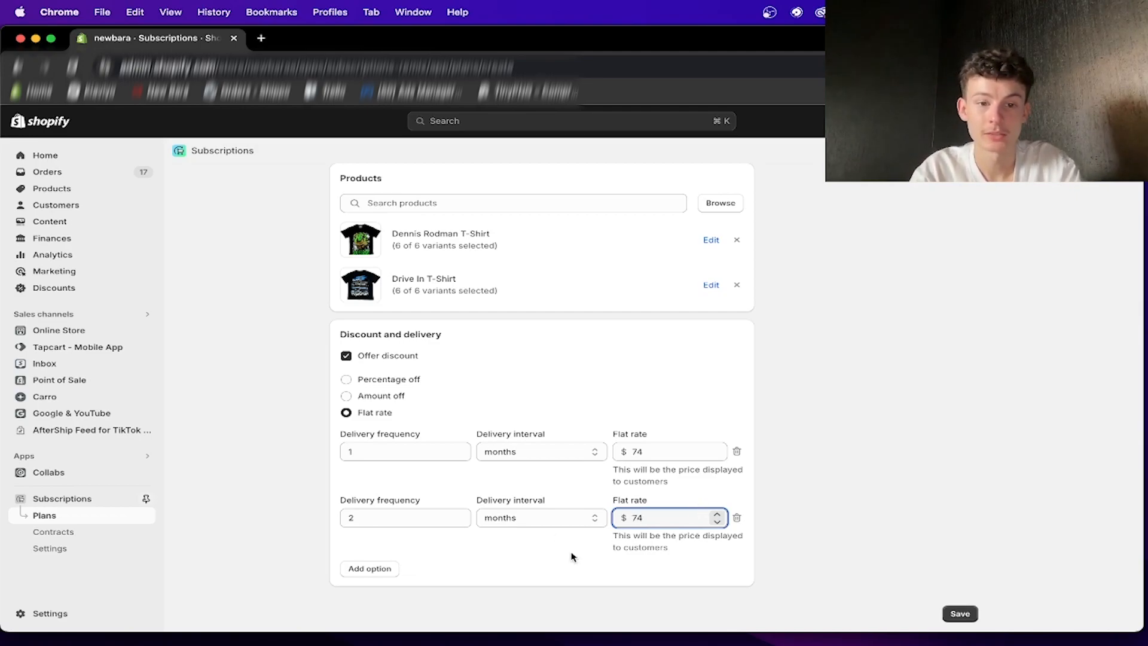
- Review the plan's titles, selected products, delivery frequencies and flat rates
{"action": "scroll", "coordinate": [410, 372], "scroll_direction": "up", "scroll_amount": 3}
{"action": "scroll", "coordinate": [380, 384], "scroll_direction": "down", "scroll_amount": 3}
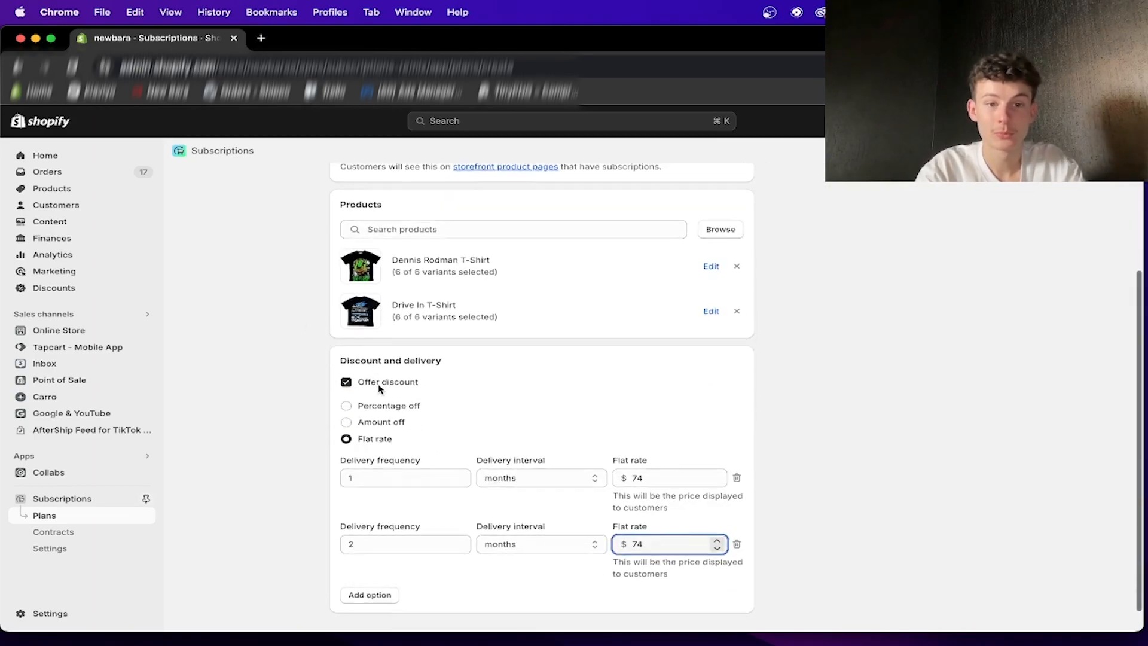
{"action": "left_click", "coordinate": [411, 226]}
{"action": "mouse_move", "coordinate": [334, 250]}
{"action": "left_mouse_down"}
{"action": "mouse_move", "coordinate": [373, 279]}
{"action": "mouse_move", "coordinate": [531, 346]}
{"action": "mouse_move", "coordinate": [340, 251]}
{"action": "left_mouse_up"}
{"action": "left_click", "coordinate": [531, 314]}
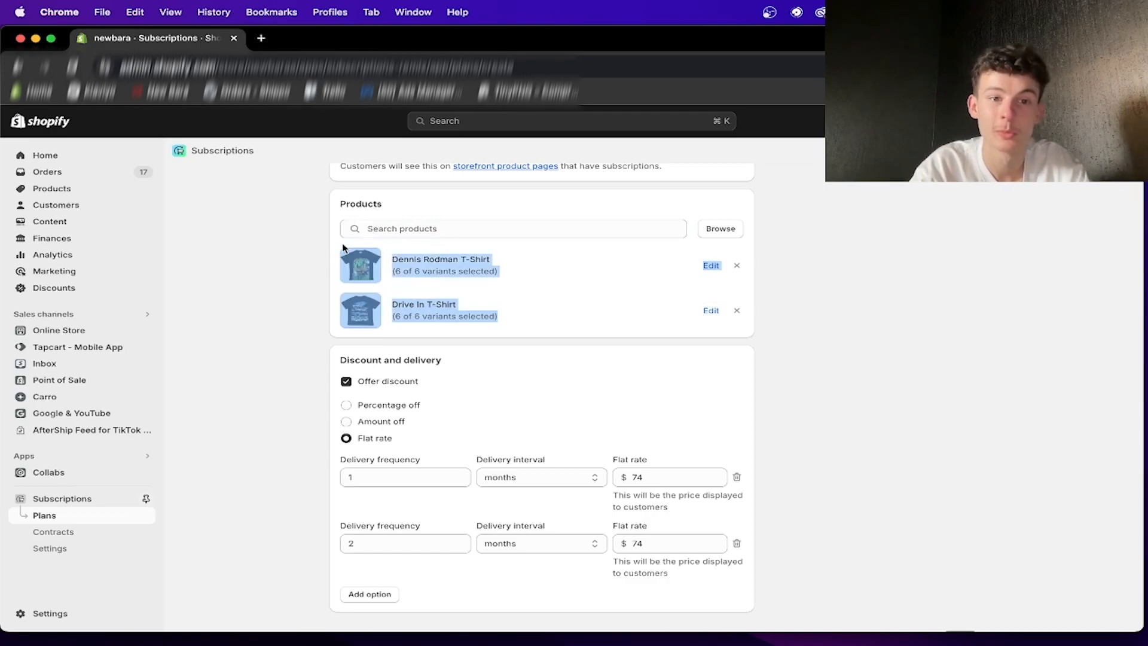
{"action": "left_click", "coordinate": [418, 288]}
{"action": "scroll", "coordinate": [530, 309], "scroll_direction": "up", "scroll_amount": 3}
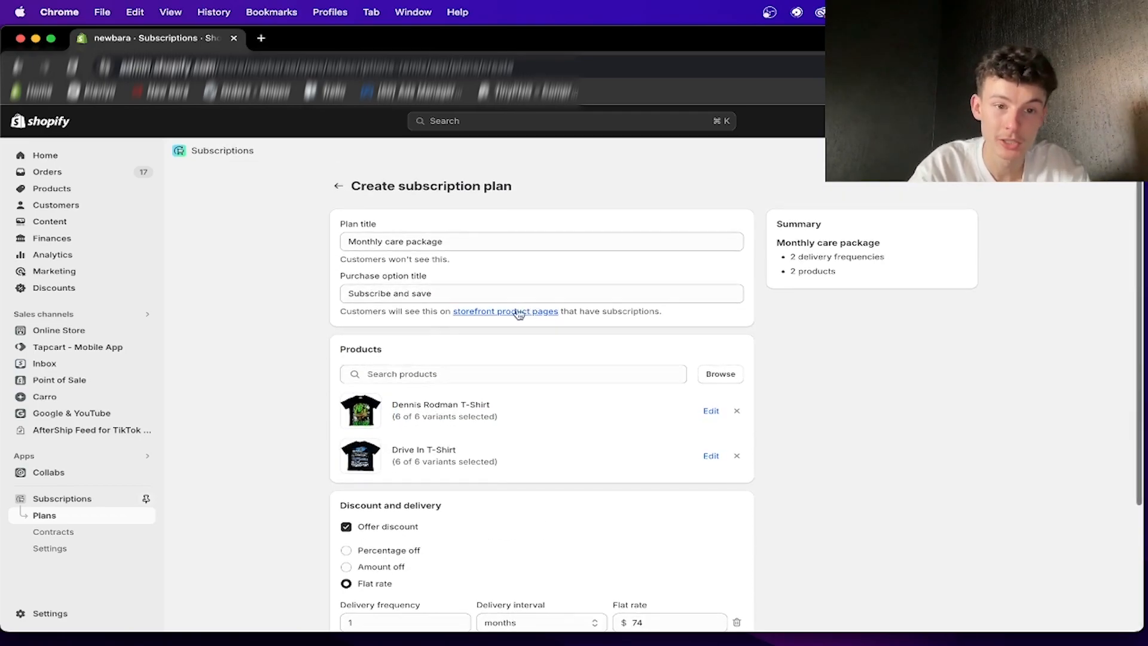
{"action": "scroll", "coordinate": [441, 448], "scroll_direction": "down", "scroll_amount": 3}
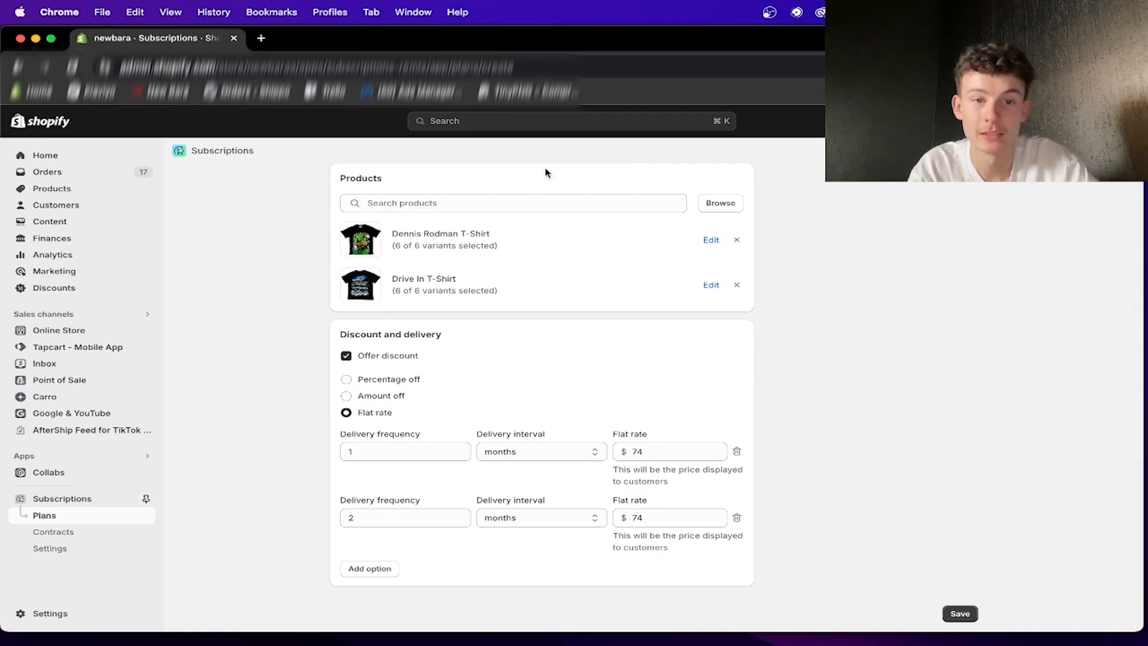
{"action": "left_click_drag", "start_coordinate": [500, 292], "coordinate": [313, 223]}
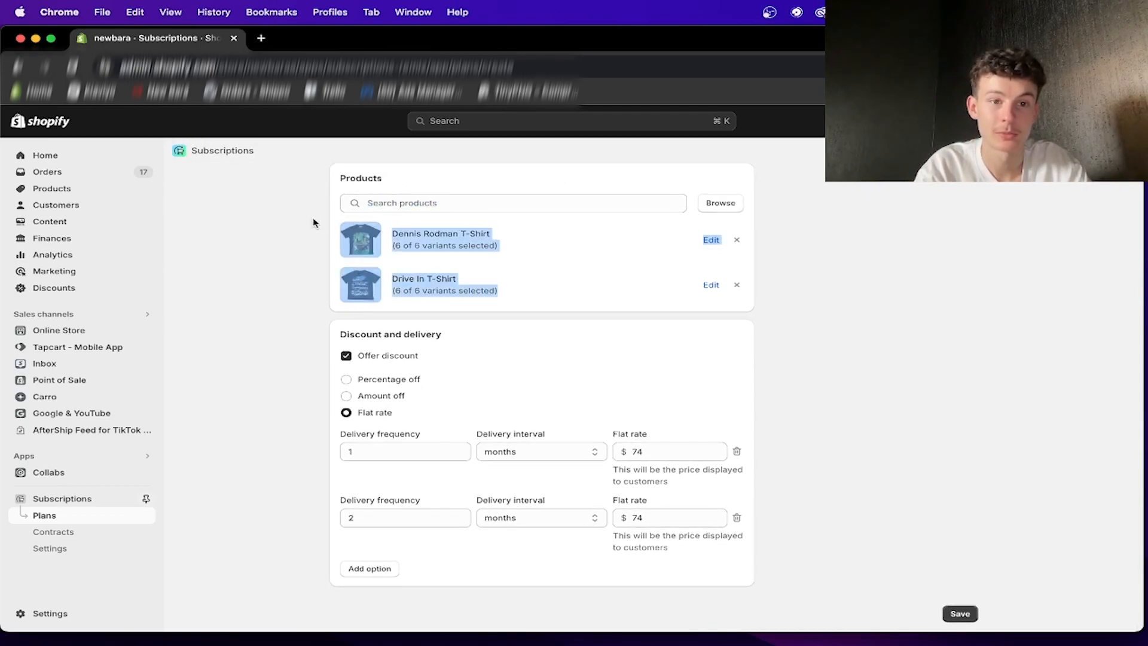
{"action": "left_click", "coordinate": [317, 266]}
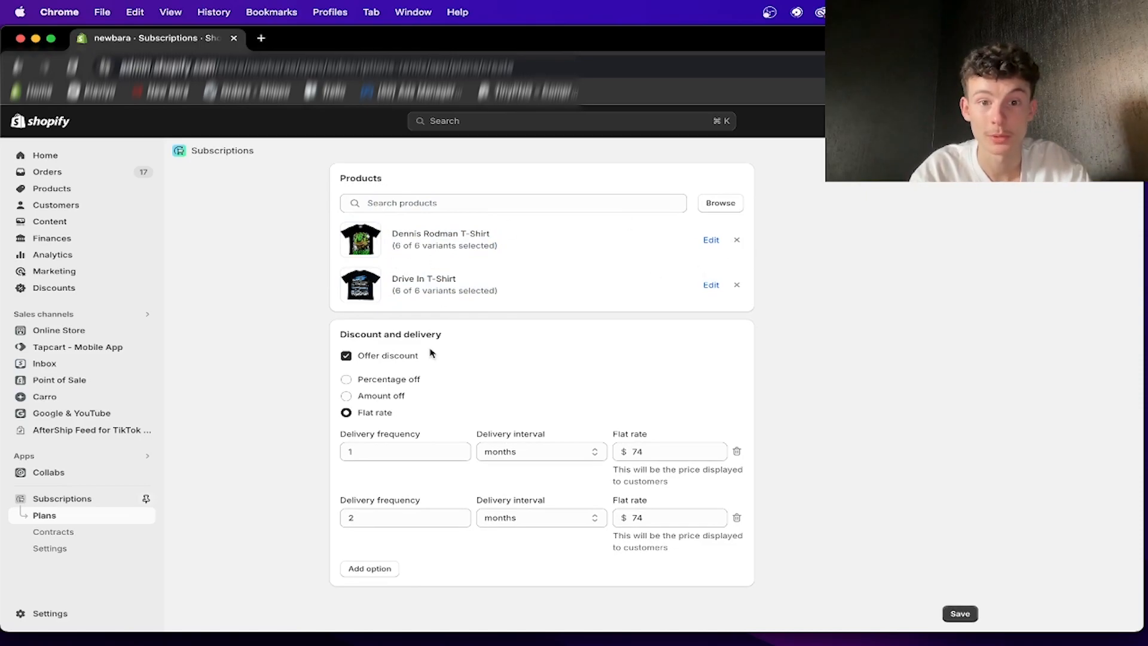
{"action": "left_click_drag", "start_coordinate": [554, 438], "coordinate": [686, 519]}
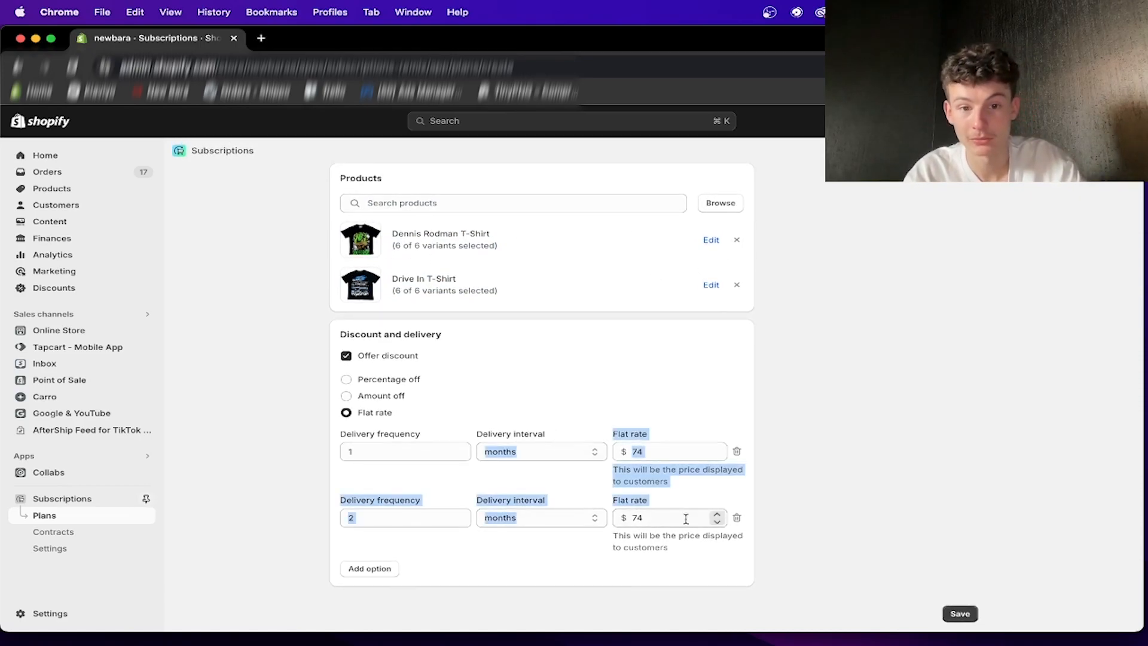
{"action": "left_click", "coordinate": [851, 502]}
- Save the subscription plan, check its saved details, and return to the list of subscription plans
{"action": "left_click", "coordinate": [960, 613]}
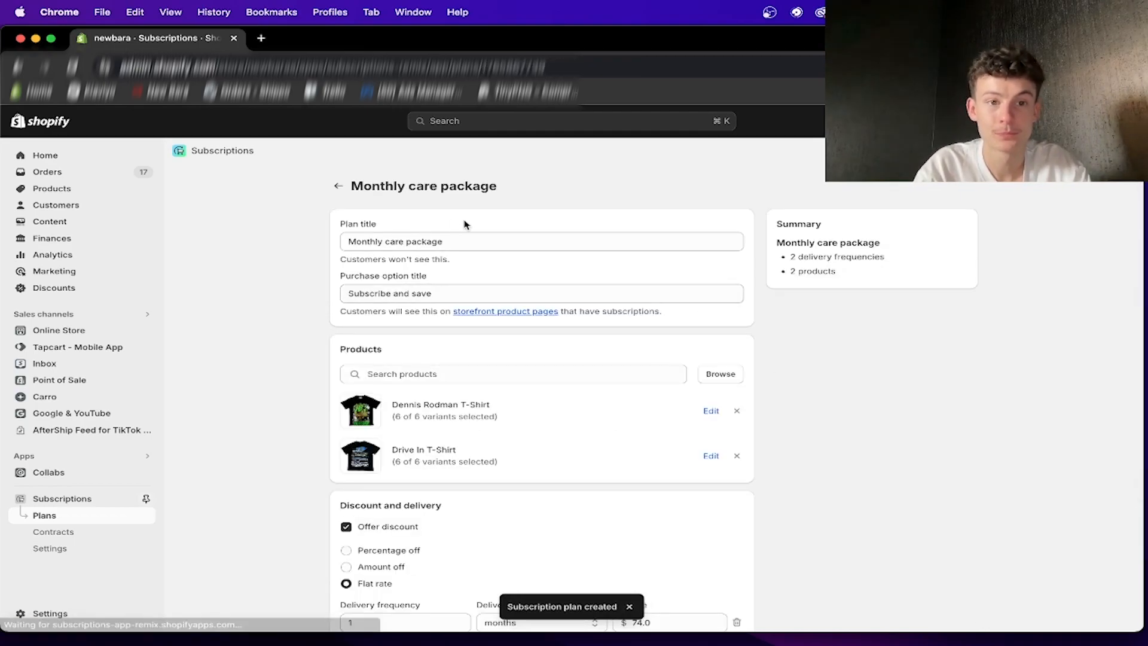
{"action": "scroll", "coordinate": [465, 225], "scroll_direction": "down", "scroll_amount": 5}
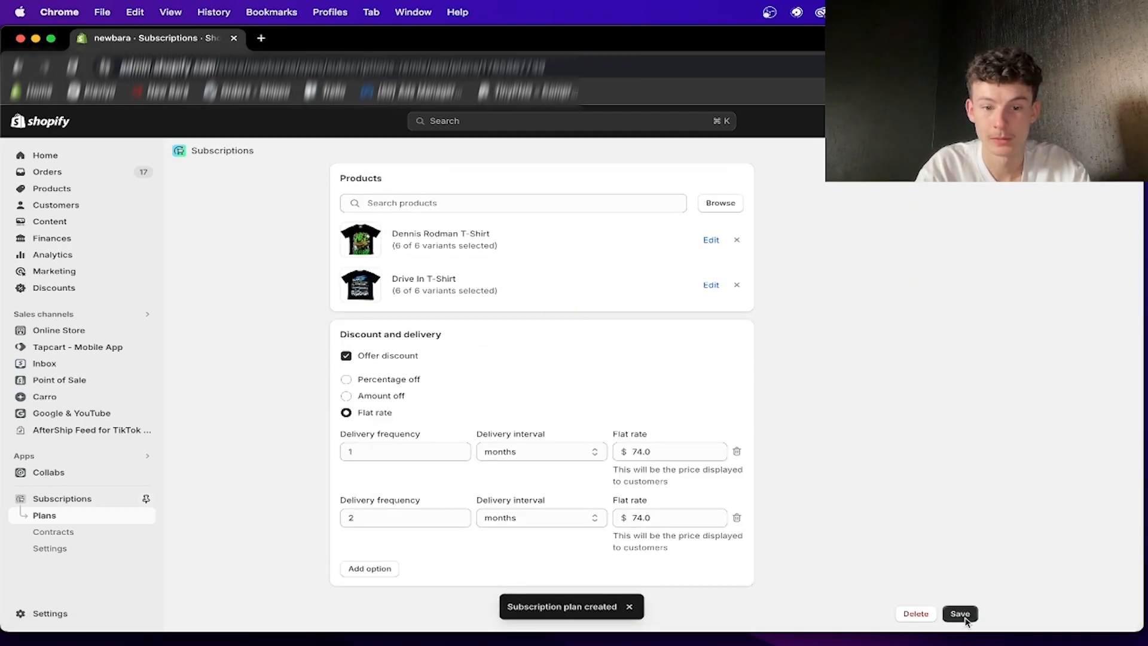
{"action": "scroll", "coordinate": [748, 399], "scroll_direction": "up", "scroll_amount": 5}
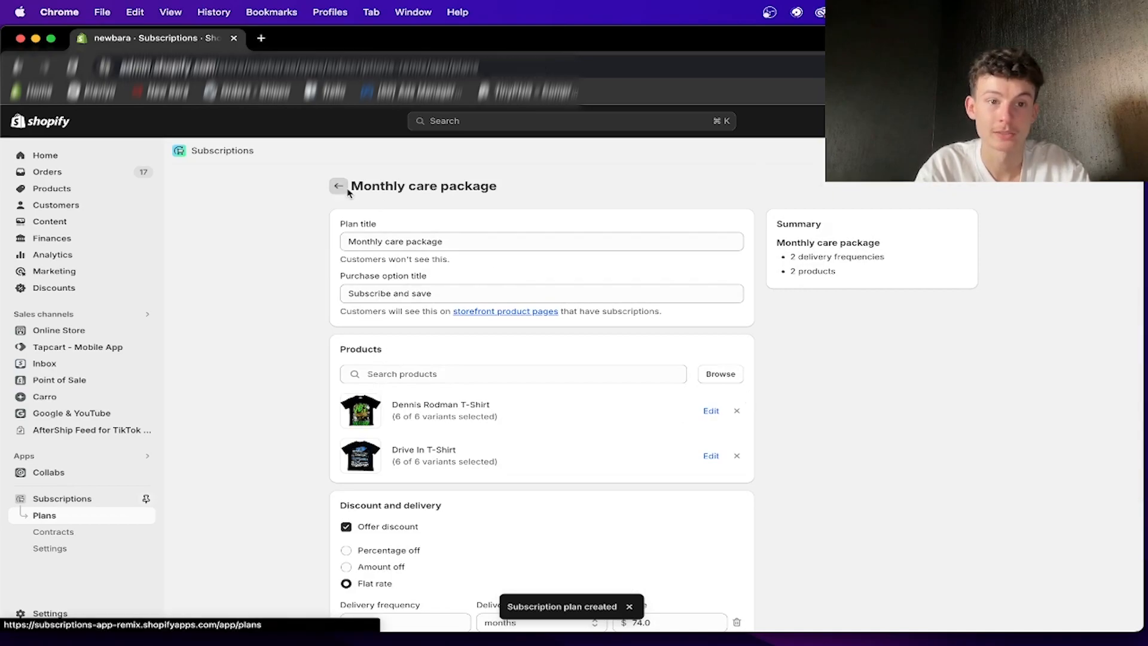
{"action": "left_click", "coordinate": [338, 186]}
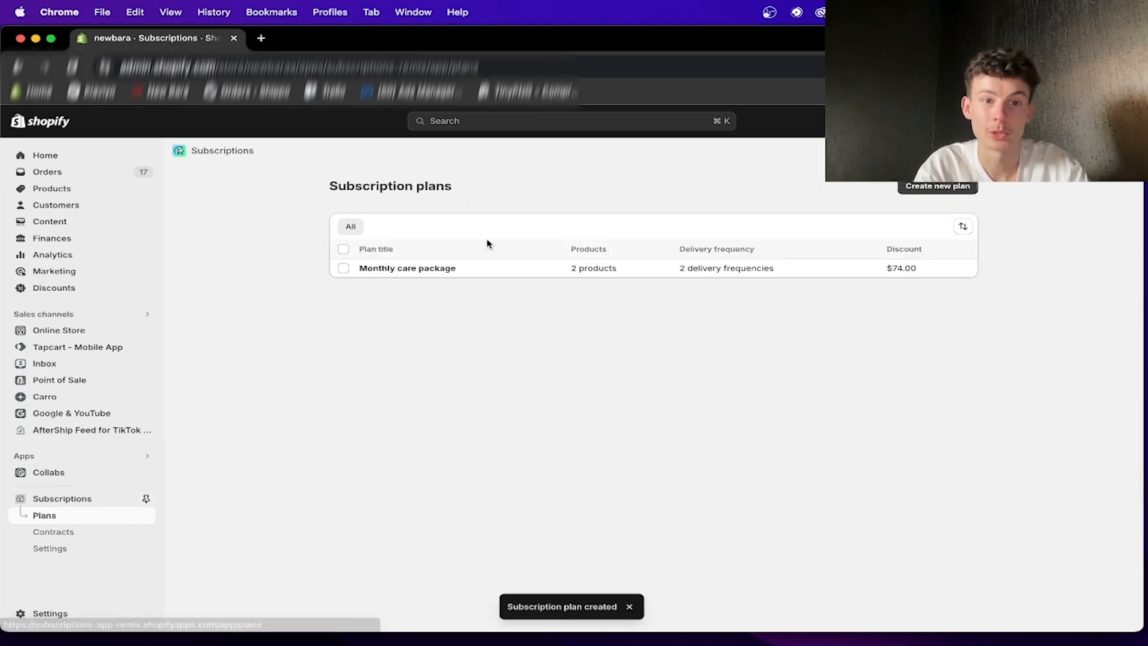
- Open the Subscriptions setup guide and mark "Import your contracts" as done
{"action": "left_click", "coordinate": [68, 499]}
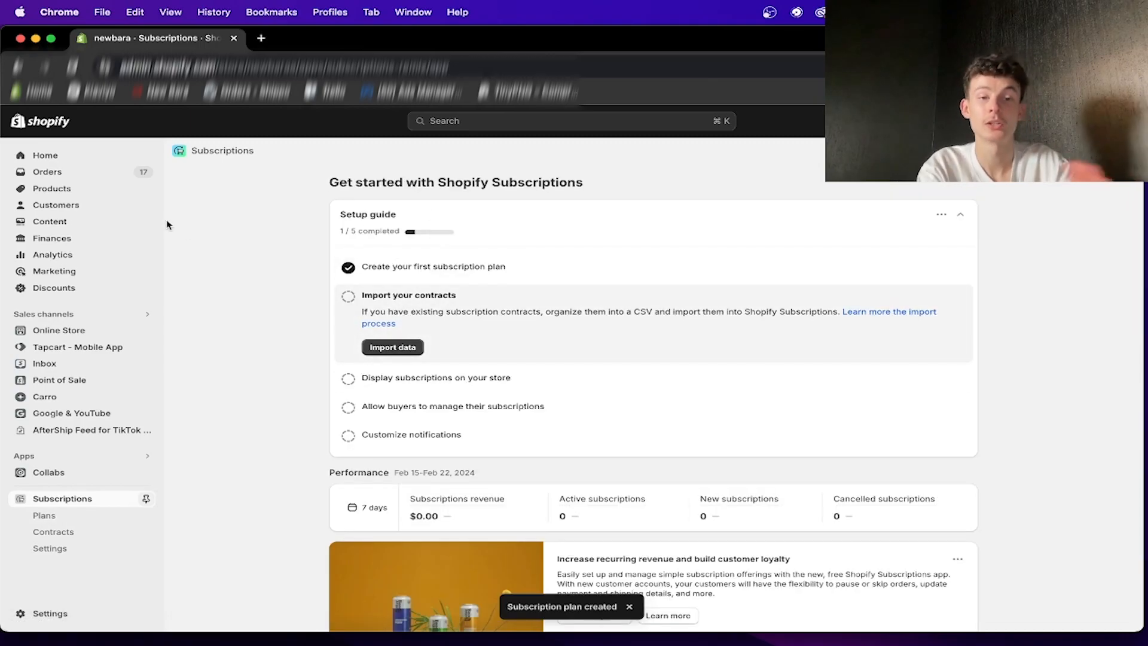
{"action": "left_click_drag", "start_coordinate": [336, 277], "coordinate": [482, 477]}
{"action": "left_click", "coordinate": [623, 293]}
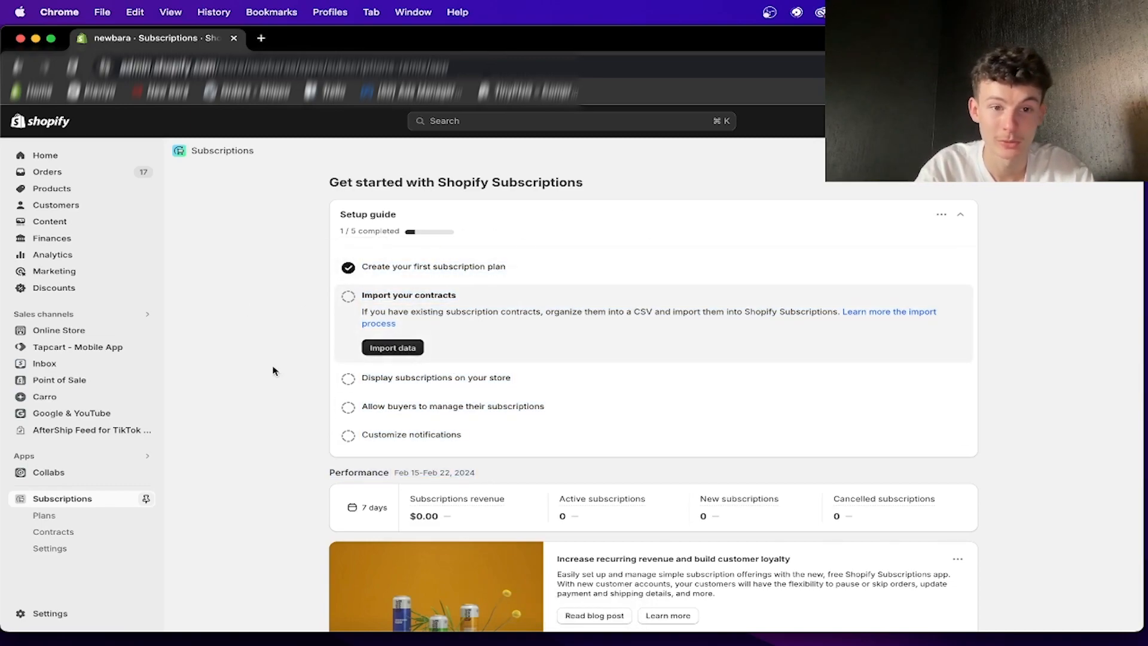
{"action": "mouse_move", "coordinate": [371, 314]}
{"action": "left_mouse_down"}
{"action": "mouse_move", "coordinate": [697, 323]}
{"action": "mouse_move", "coordinate": [446, 329]}
{"action": "mouse_move", "coordinate": [366, 302]}
{"action": "left_mouse_up"}
{"action": "left_click", "coordinate": [348, 296]}
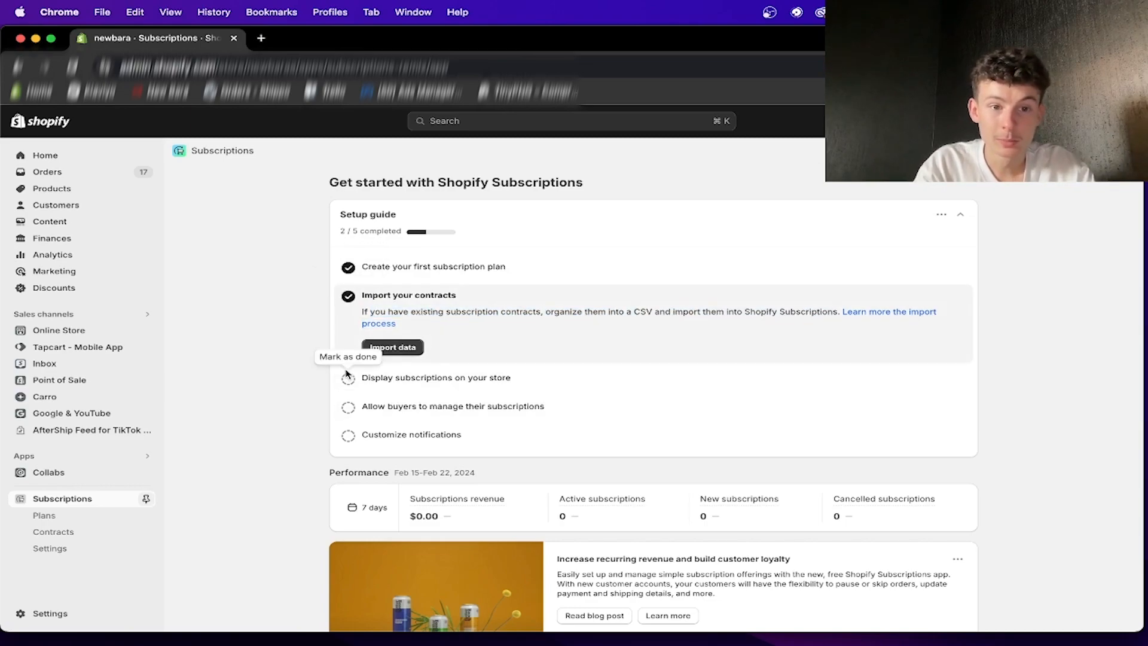
- Install the subscription widget on the theme's default product page from the "Display subscriptions on your store" task
{"action": "left_click", "coordinate": [386, 376]}
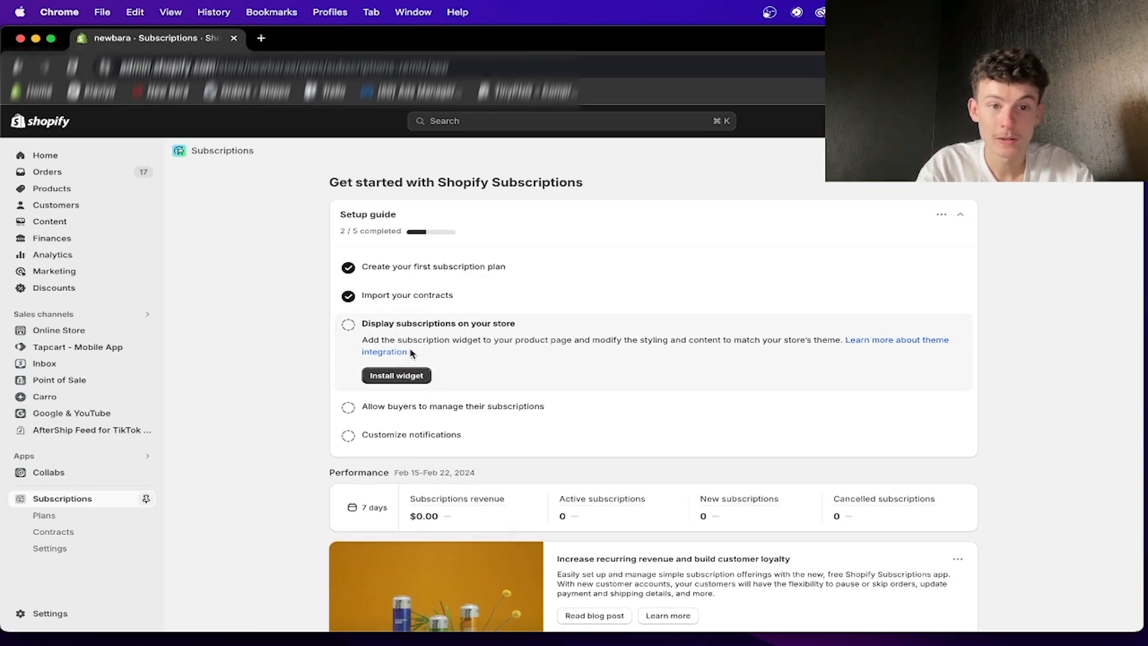
{"action": "left_click", "coordinate": [395, 377]}
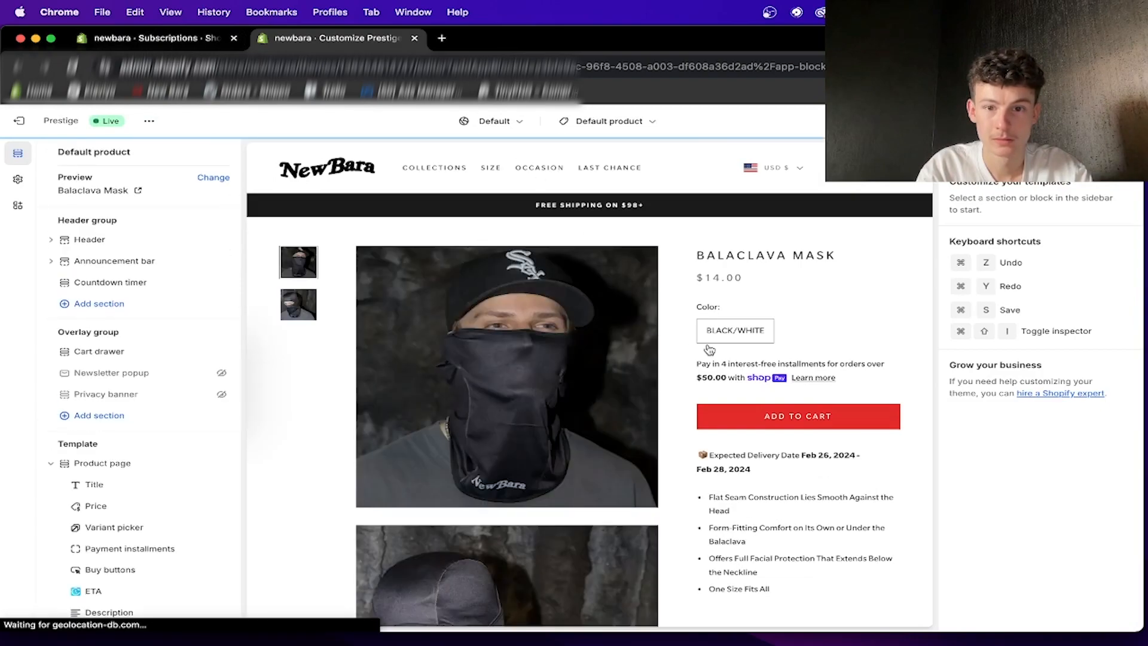
{"action": "scroll", "coordinate": [133, 453], "scroll_direction": "down", "scroll_amount": 2}
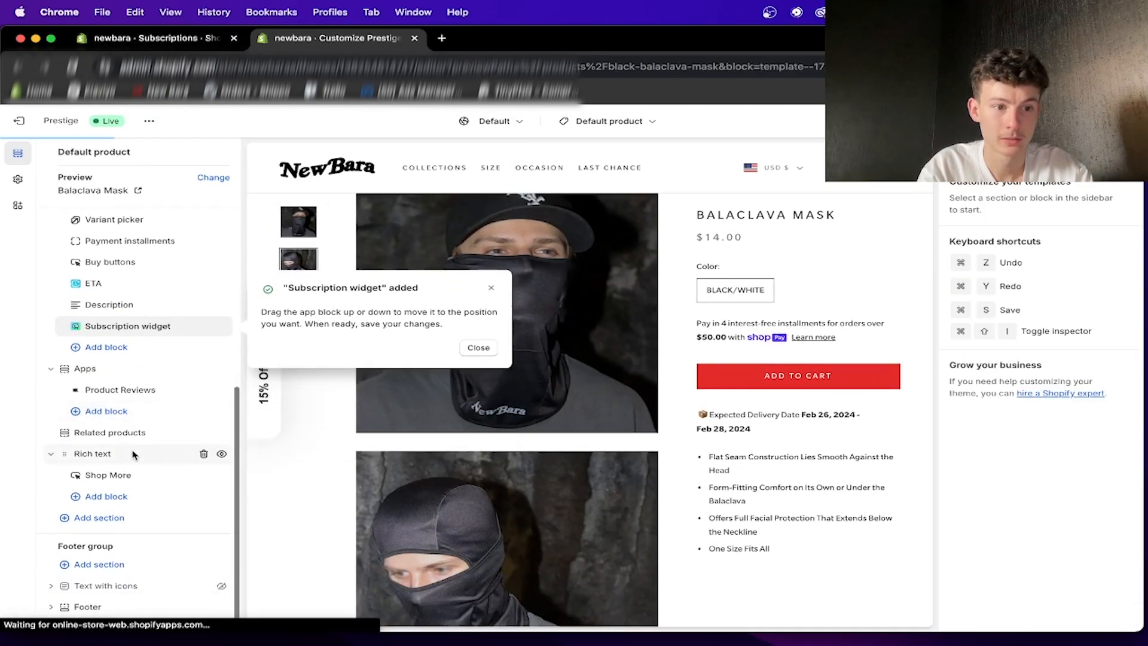
- Add the Subscription widget as an app section below Rich text in the product template and check its preview
{"action": "left_click", "coordinate": [113, 519]}
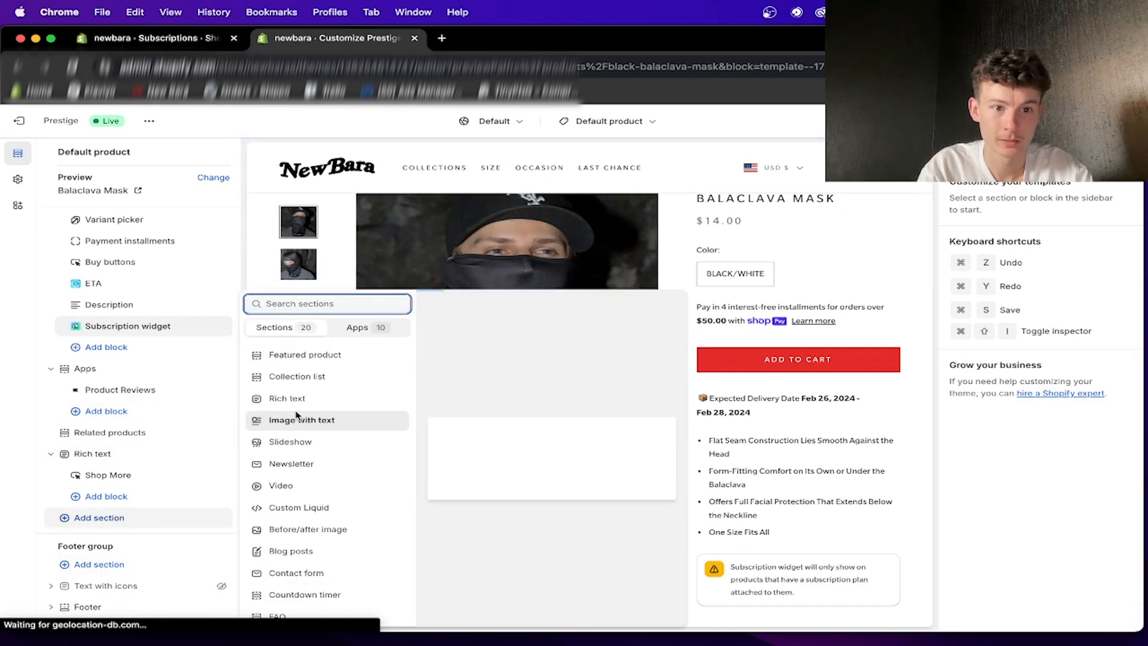
{"action": "left_click", "coordinate": [366, 329]}
{"action": "left_click", "coordinate": [344, 359]}
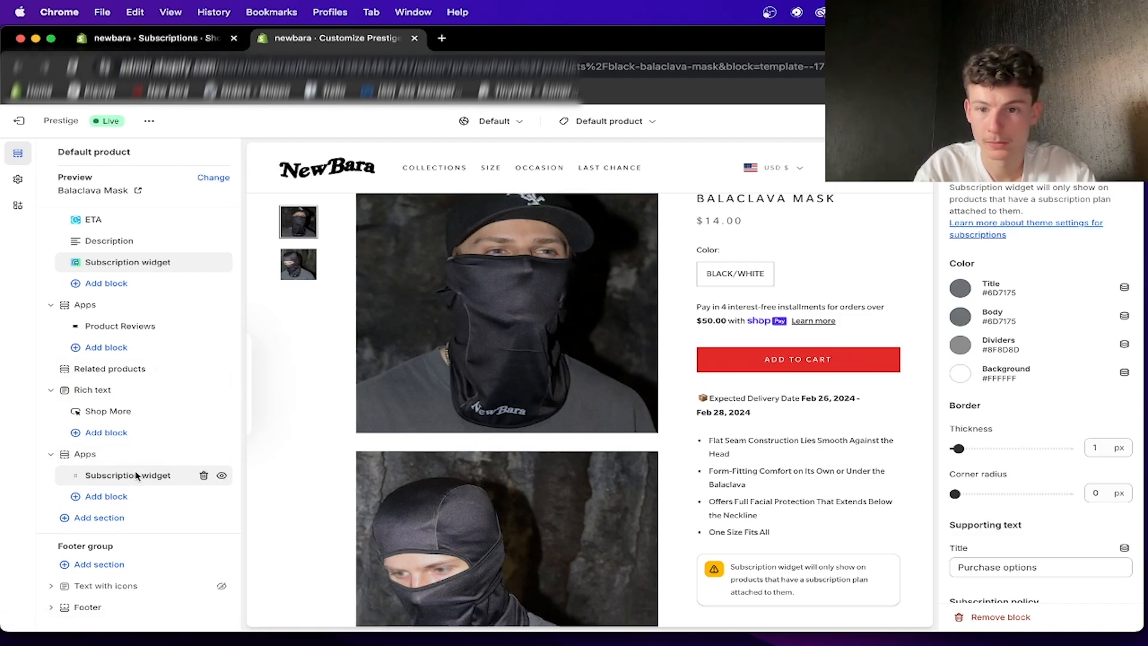
{"action": "scroll", "coordinate": [785, 556], "scroll_direction": "down", "scroll_amount": 3}
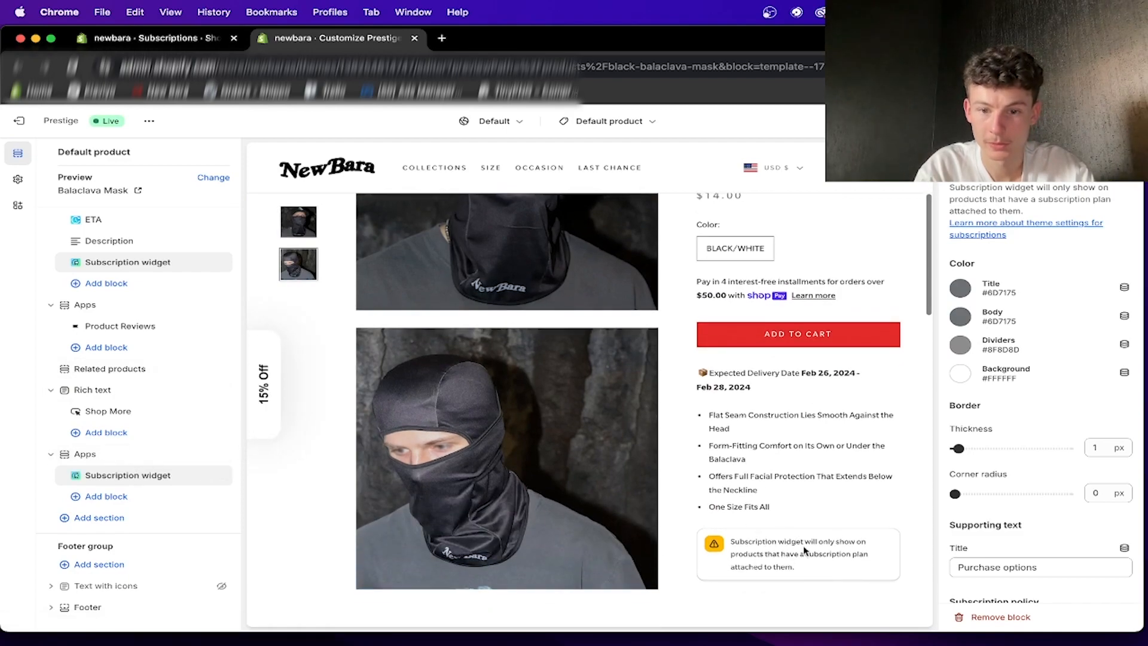
{"action": "scroll", "coordinate": [804, 546], "scroll_direction": "down", "scroll_amount": 3}
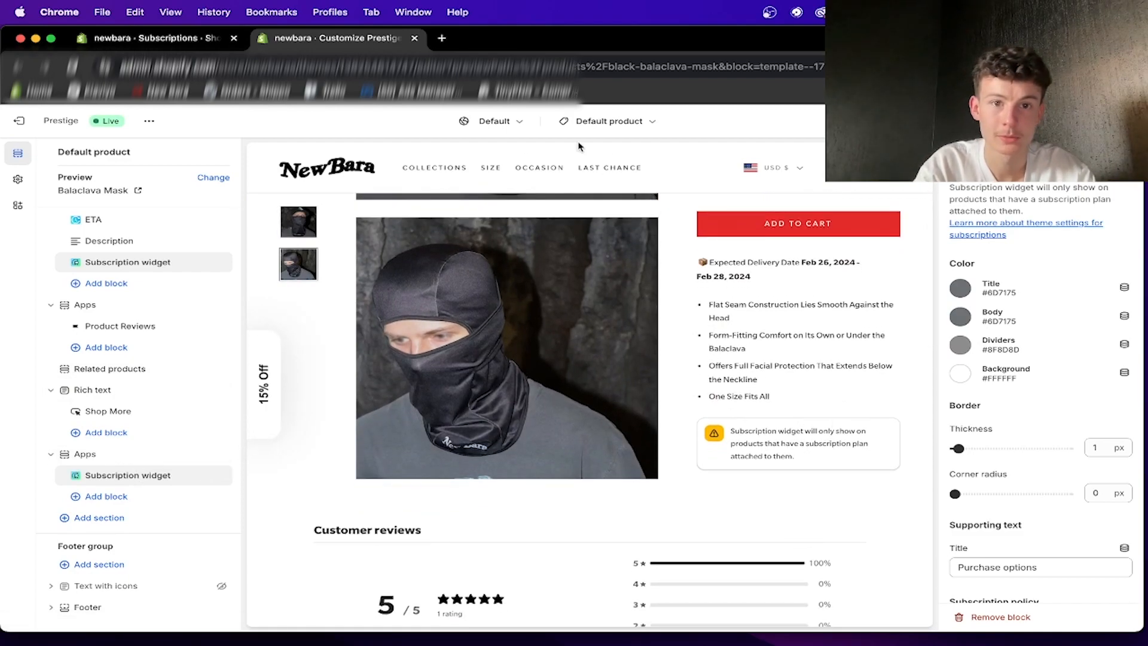
- Search the store preview for "drive in" and open the Drive In T-Shirt product page to see its purchase options
{"action": "left_click", "coordinate": [866, 167]}
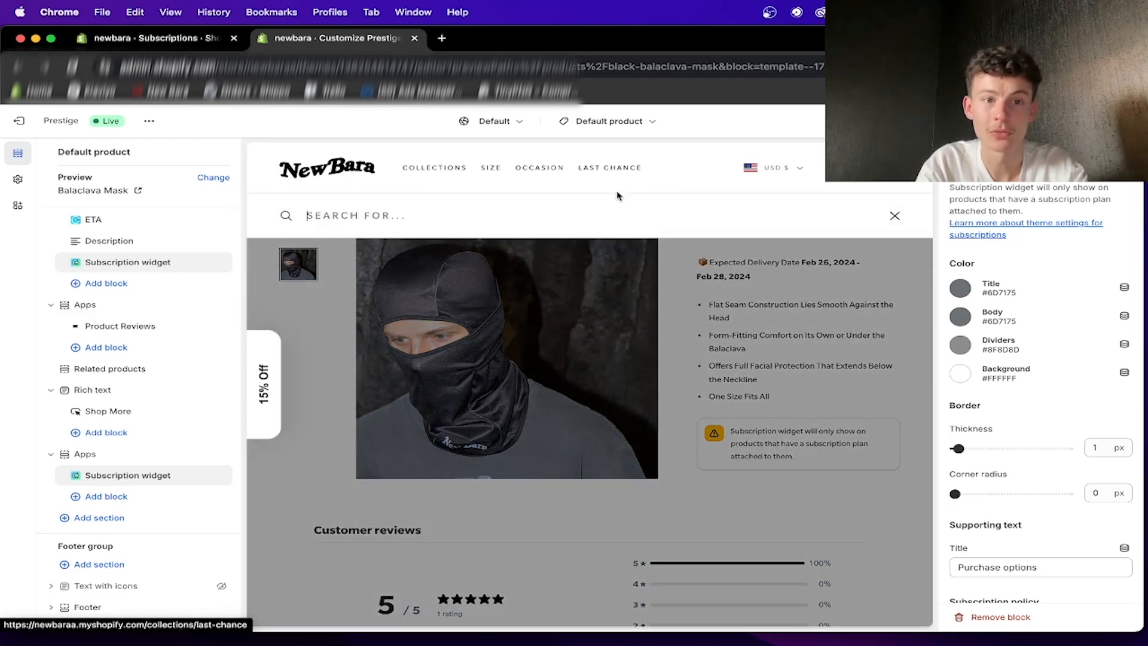
{"action": "type", "text": "DRIVE IN"}
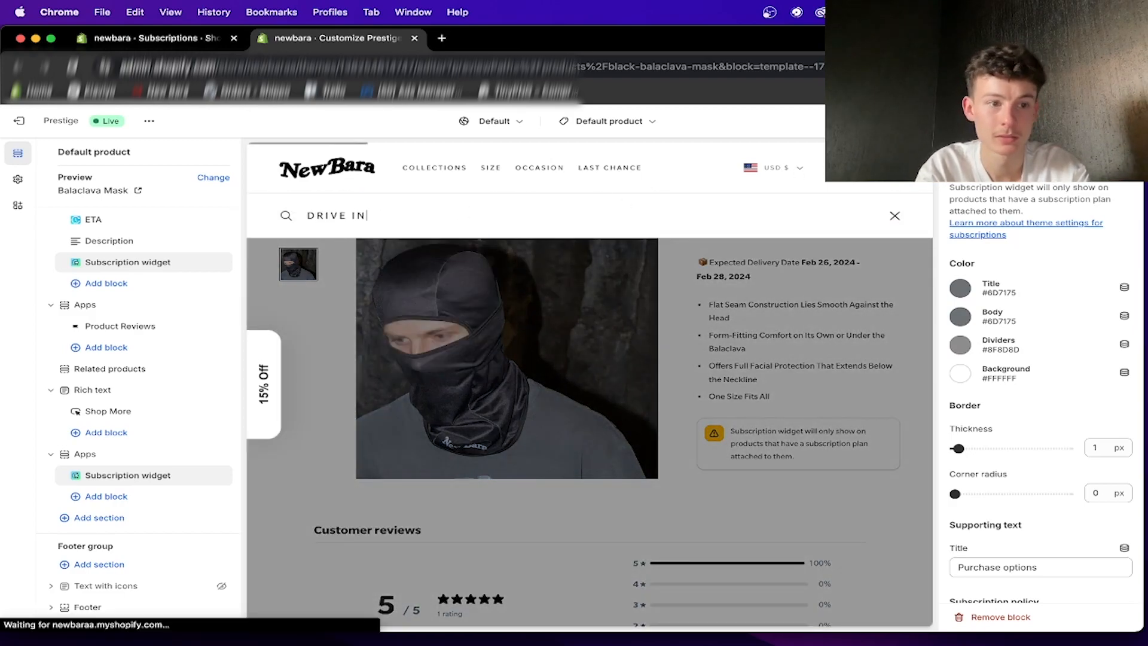
{"action": "key", "text": "Return"}
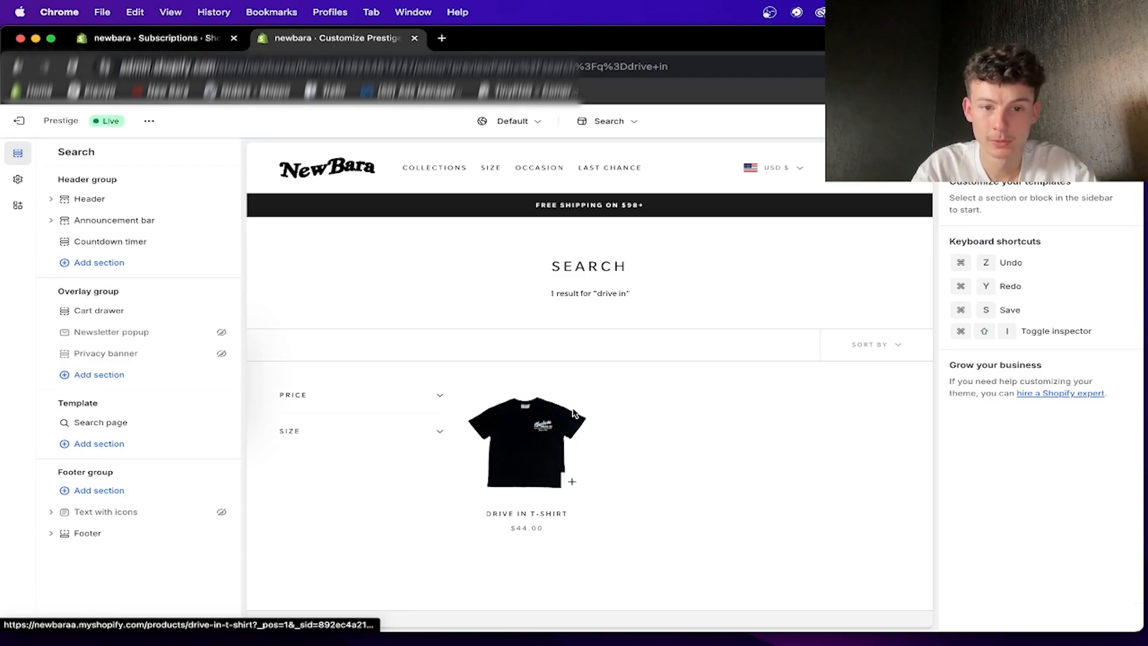
{"action": "left_click", "coordinate": [572, 412]}
{"action": "scroll", "coordinate": [707, 532], "scroll_direction": "down", "scroll_amount": 5}
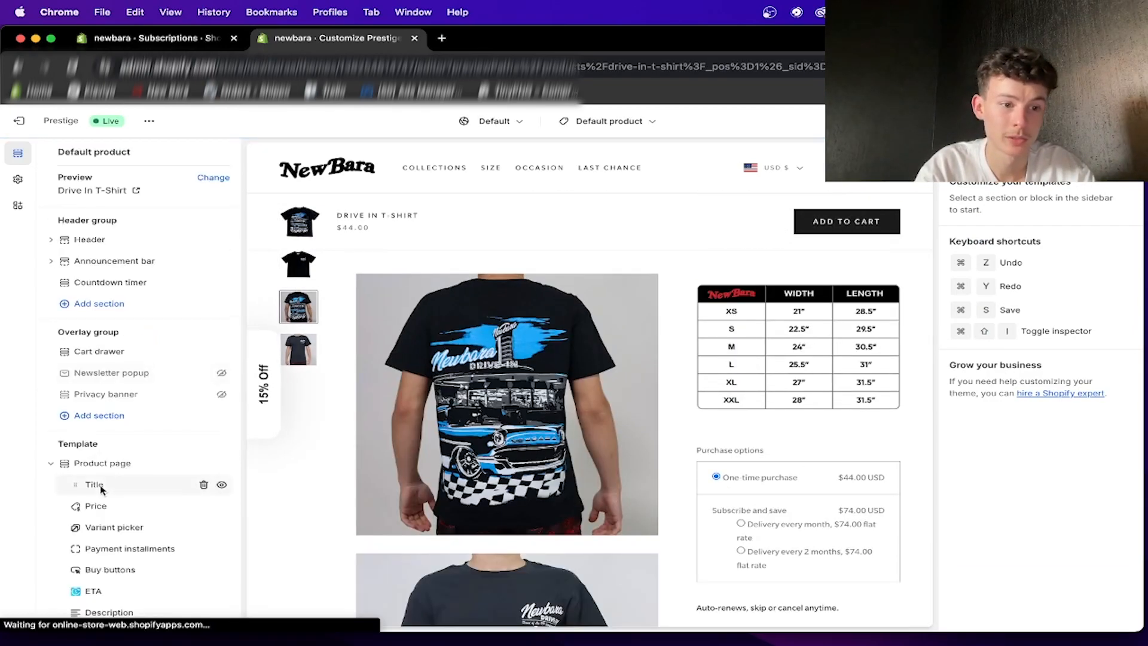
- Reorder the product page blocks so that the Subscription widget sits between Buy buttons and ETA
{"action": "scroll", "coordinate": [98, 482], "scroll_direction": "down", "scroll_amount": 5}
{"action": "left_click_drag", "start_coordinate": [102, 473], "coordinate": [102, 347]}
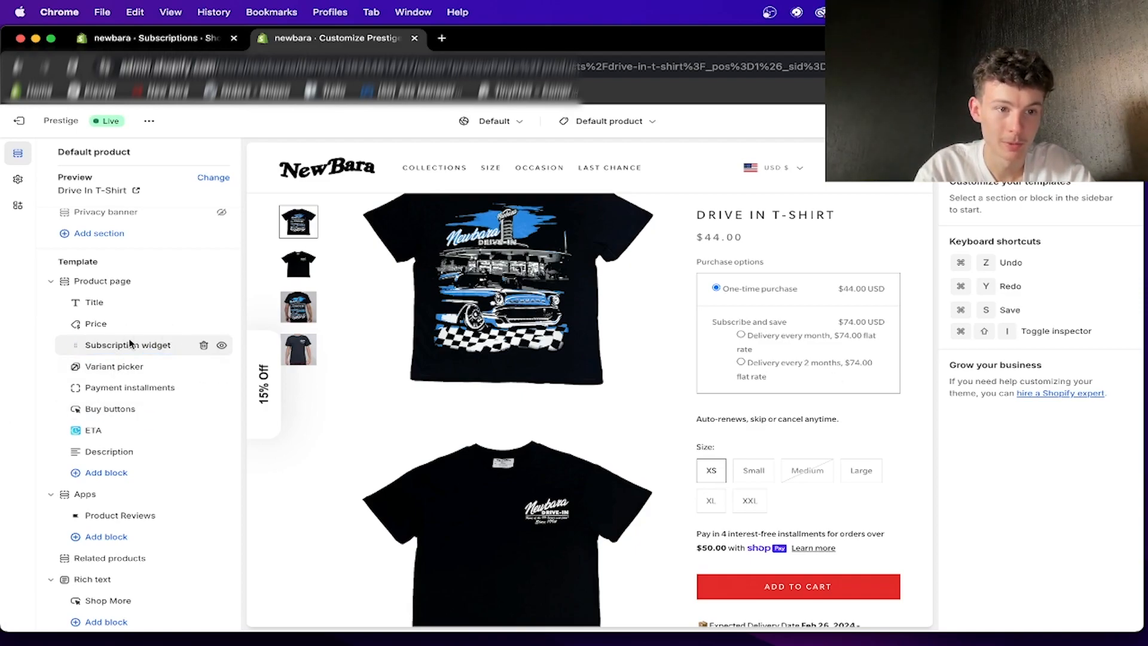
{"action": "left_click_drag", "start_coordinate": [100, 354], "coordinate": [98, 408]}
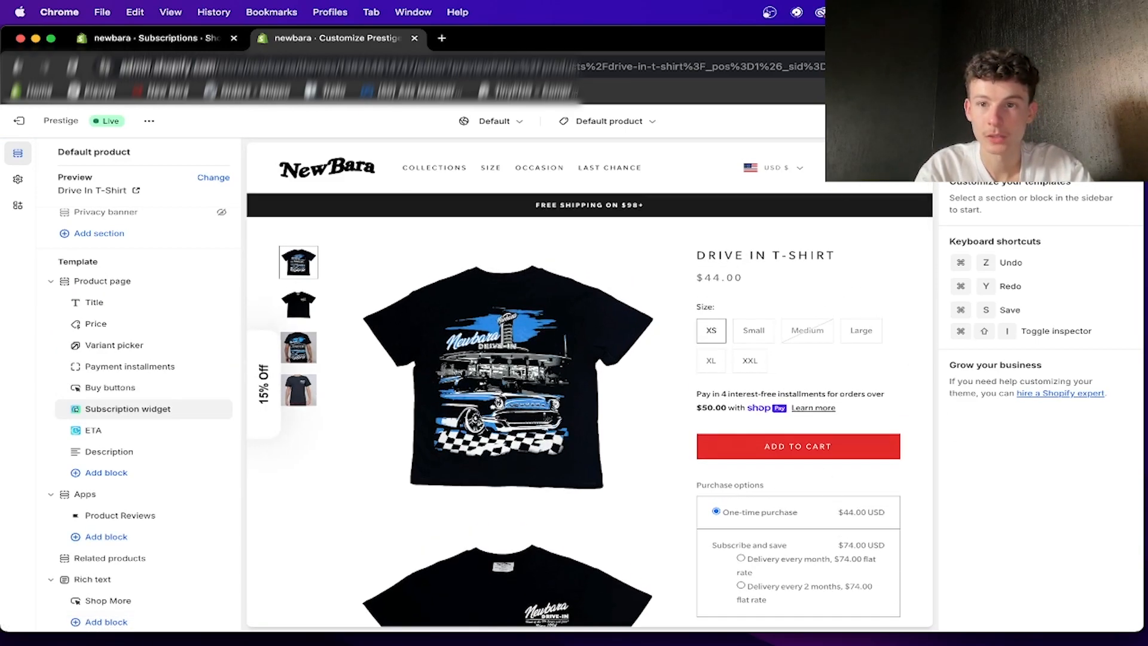
- Switch to the mobile preview and try the 2-month and monthly delivery options in the subscription widget
{"action": "left_click", "coordinate": [1009, 121]}
{"action": "scroll", "coordinate": [679, 369], "scroll_direction": "down", "scroll_amount": 6}
{"action": "scroll", "coordinate": [679, 367], "scroll_direction": "down", "scroll_amount": 3}
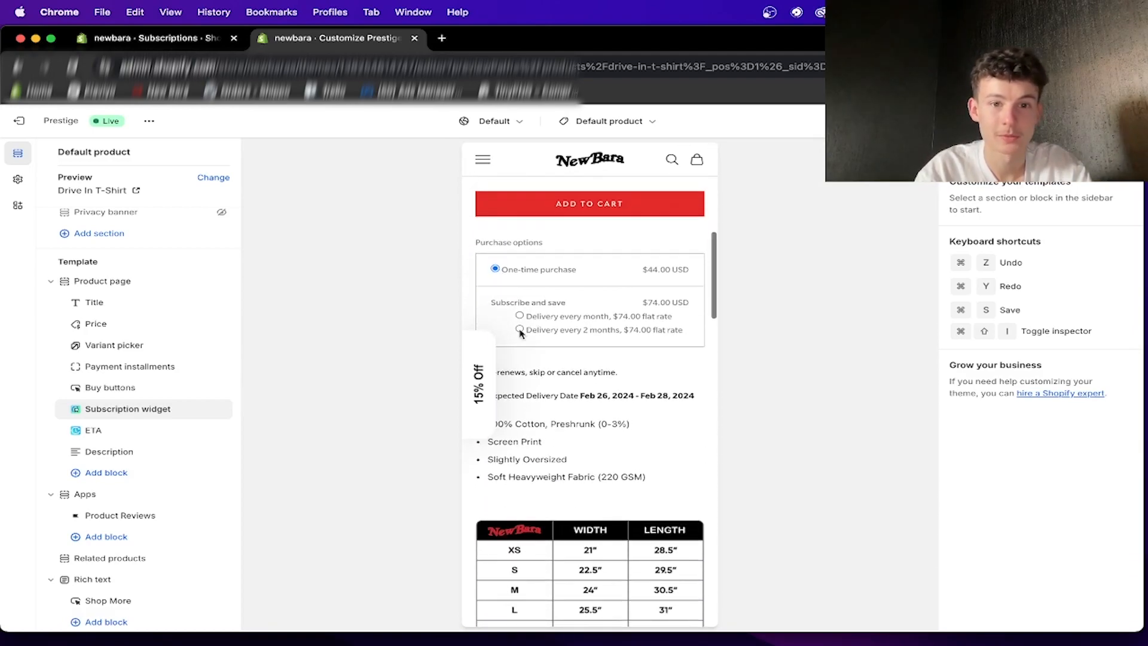
{"action": "scroll", "coordinate": [537, 311], "scroll_direction": "down", "scroll_amount": 1}
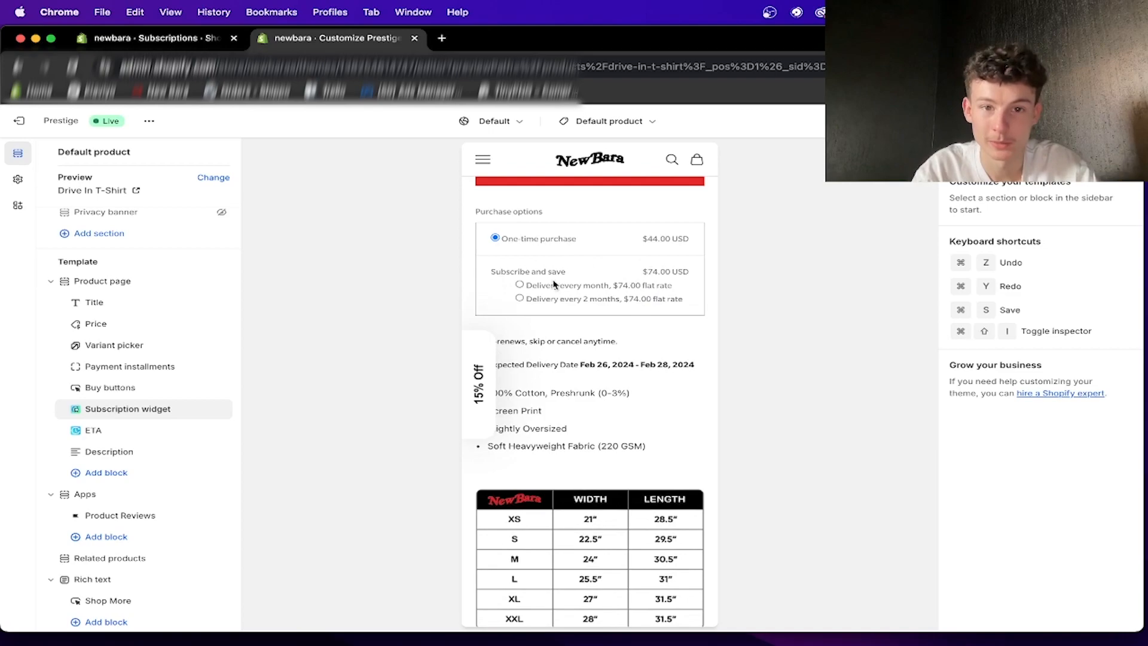
{"action": "left_click", "coordinate": [519, 285]}
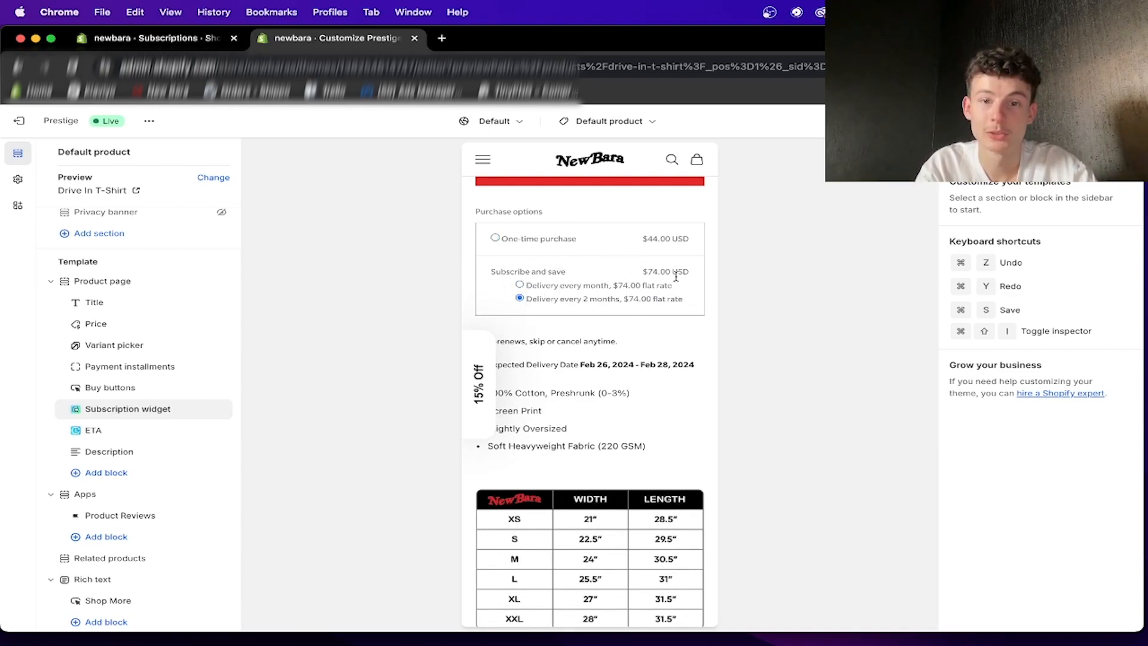
{"action": "scroll", "coordinate": [628, 305], "scroll_direction": "up", "scroll_amount": 2}
{"action": "left_click", "coordinate": [587, 334]}
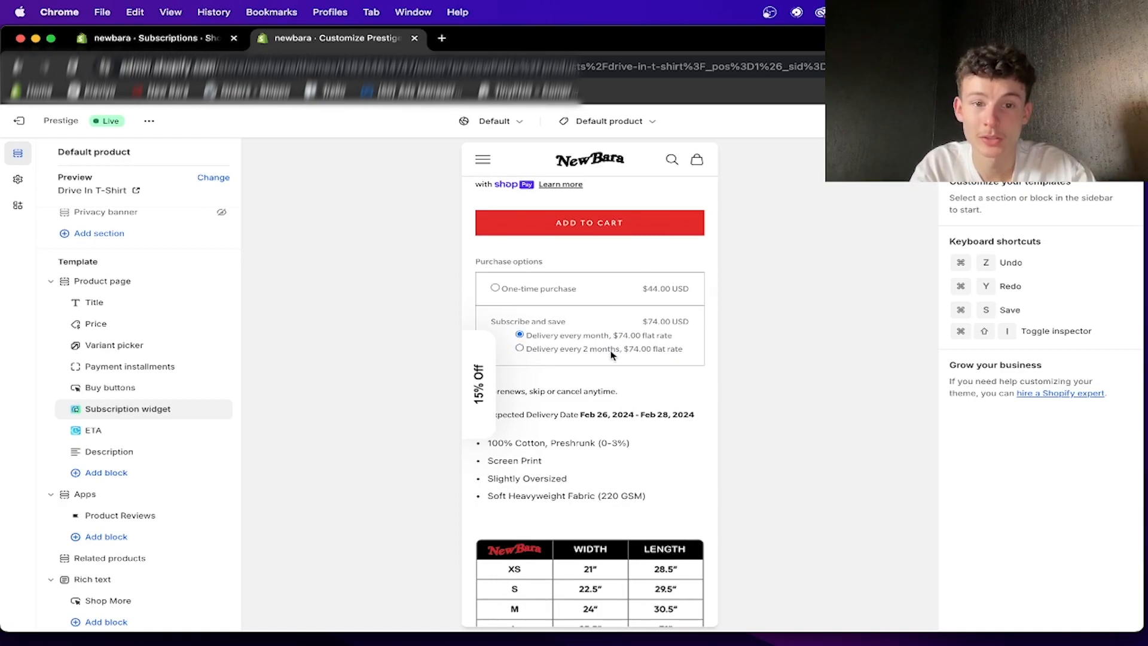
- Examine the mobile product page's sizes, add-to-cart area, purchase options and delivery details
{"action": "scroll", "coordinate": [617, 305], "scroll_direction": "up", "scroll_amount": 2}
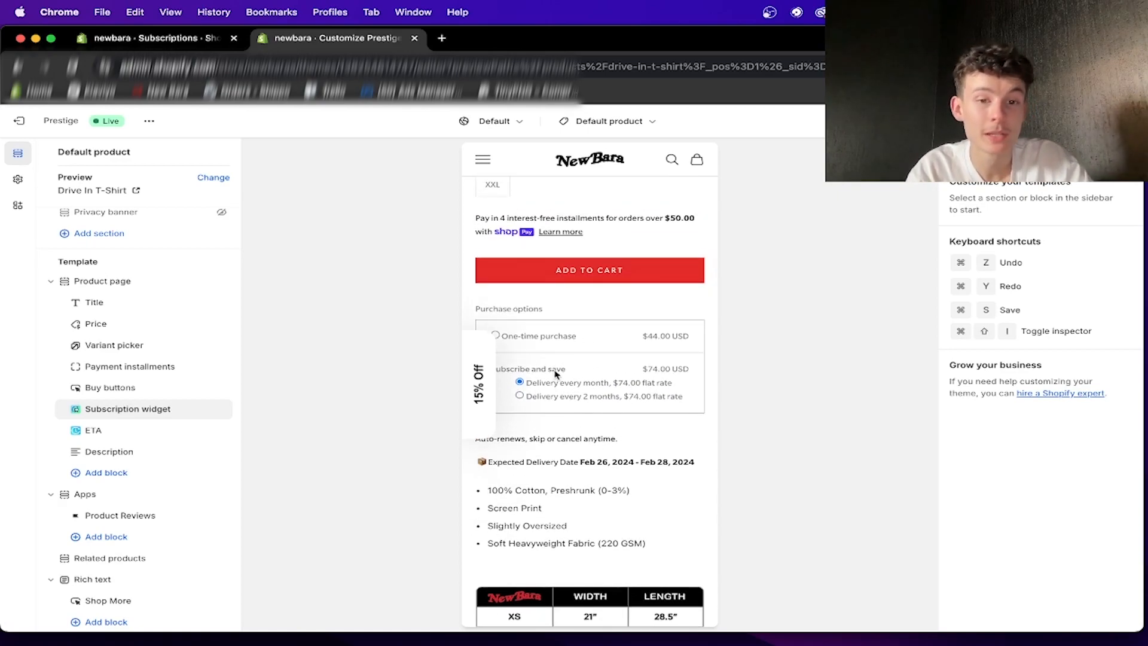
{"action": "scroll", "coordinate": [551, 394], "scroll_direction": "up", "scroll_amount": 6}
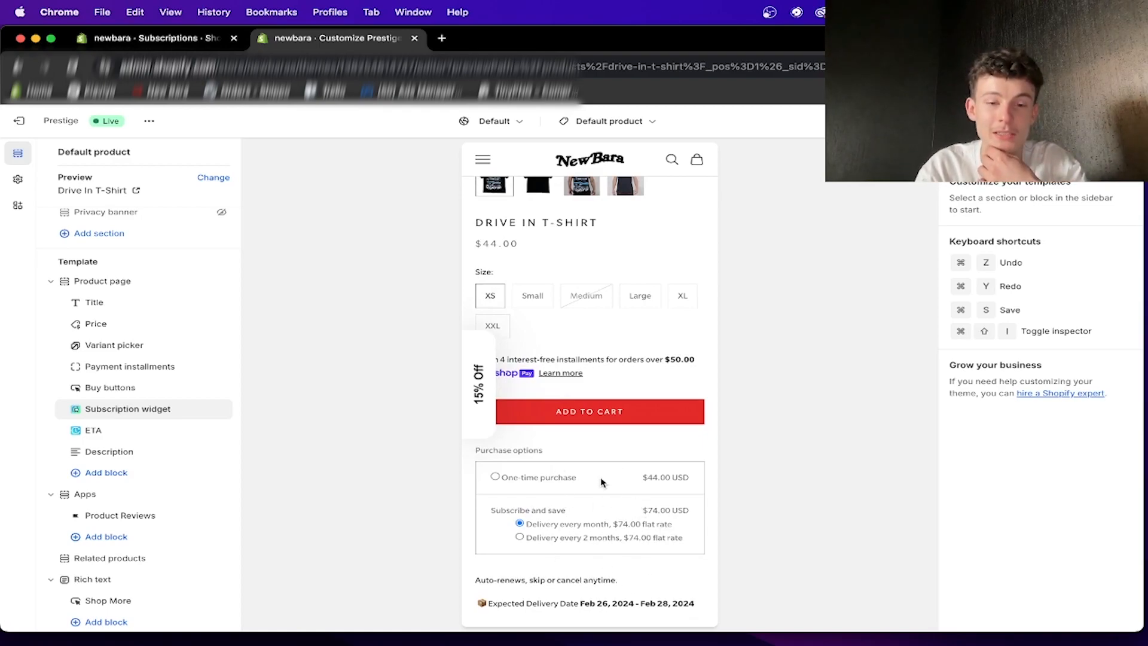
{"action": "scroll", "coordinate": [602, 483], "scroll_direction": "up", "scroll_amount": 10}
{"action": "scroll", "coordinate": [602, 482], "scroll_direction": "down", "scroll_amount": 20}
{"action": "scroll", "coordinate": [654, 530], "scroll_direction": "up", "scroll_amount": 17}
{"action": "scroll", "coordinate": [635, 487], "scroll_direction": "down", "scroll_amount": 6}
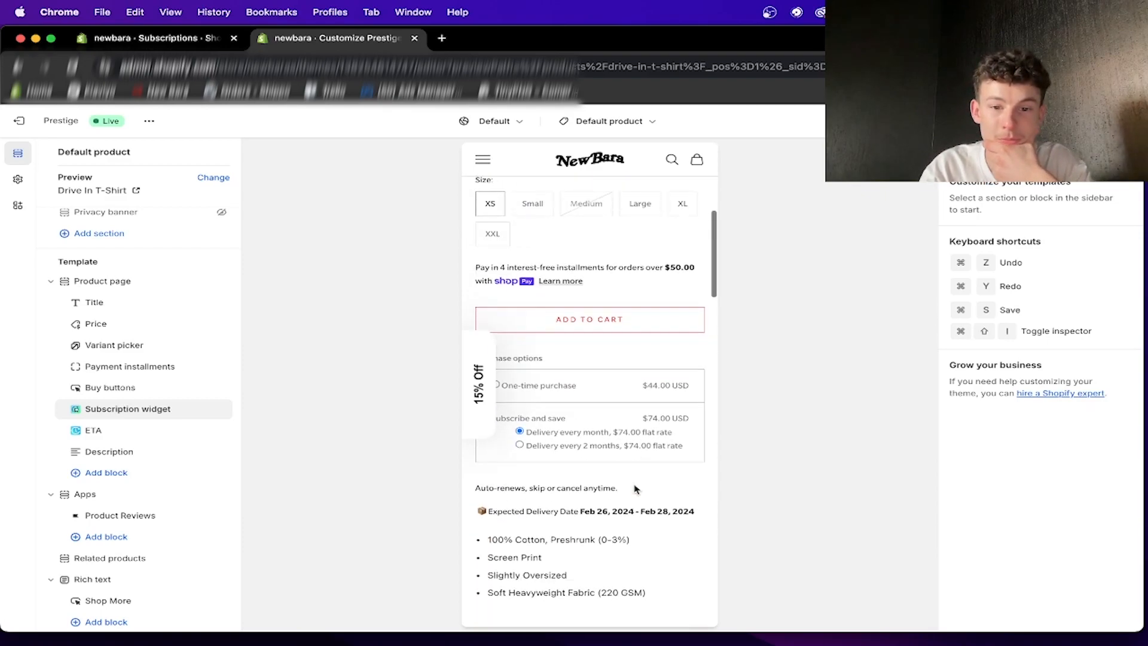
{"action": "scroll", "coordinate": [637, 442], "scroll_direction": "down", "scroll_amount": 3}
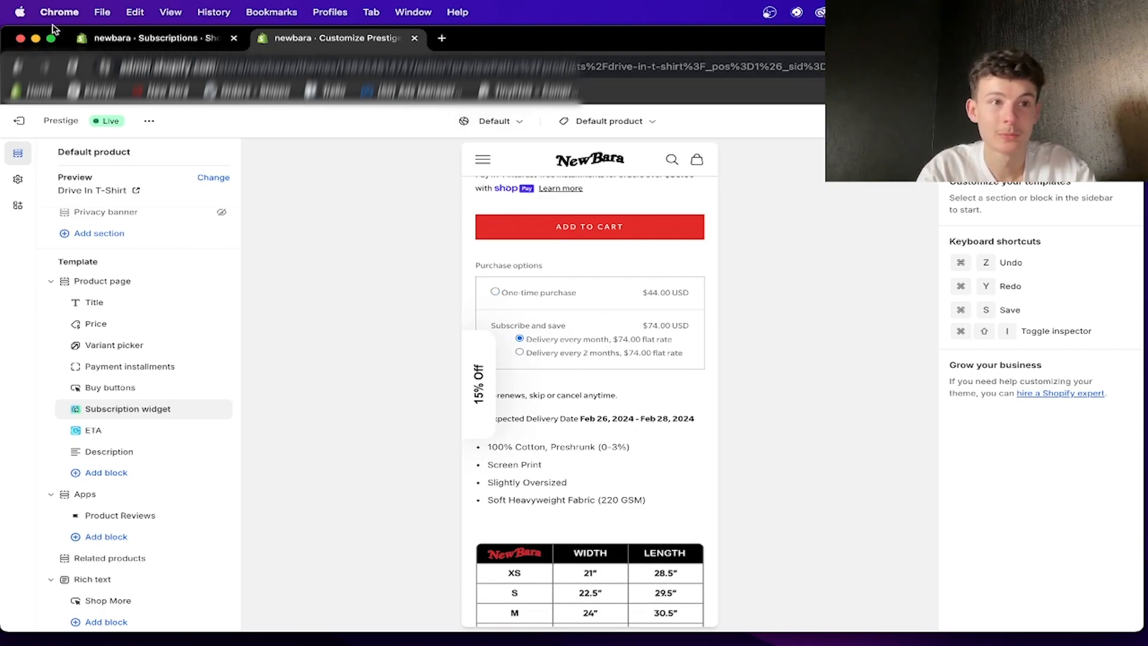
- Return to the Subscriptions setup guide and mark "Display subscriptions on your store" as done
{"action": "left_click", "coordinate": [80, 40]}
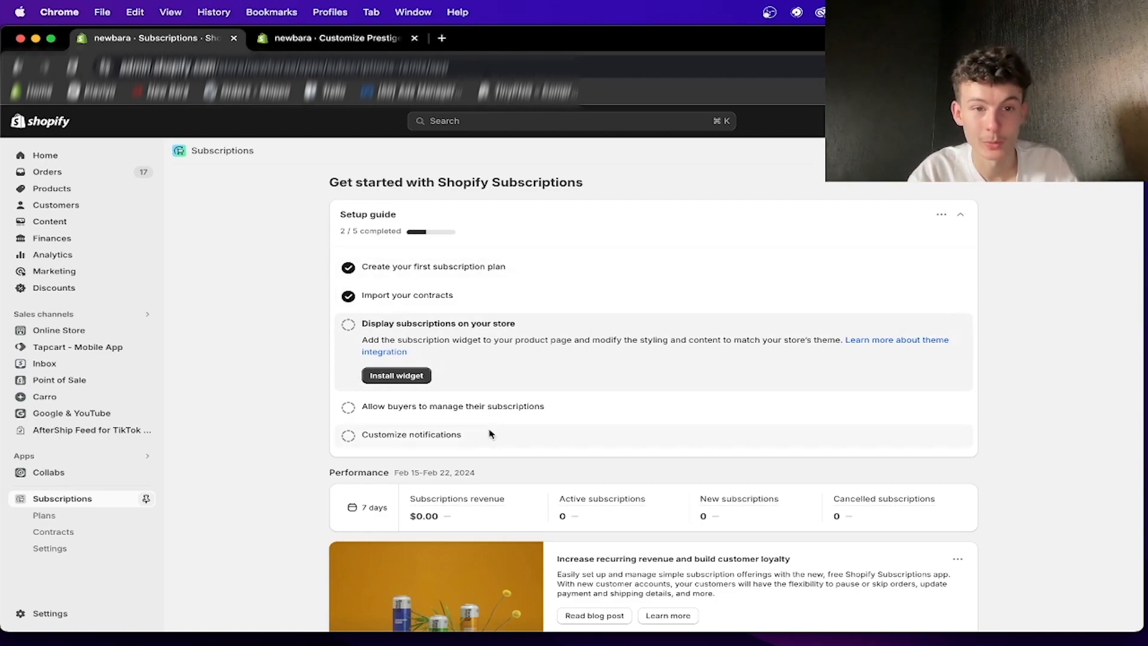
{"action": "left_click", "coordinate": [333, 12]}
{"action": "left_click", "coordinate": [260, 37]}
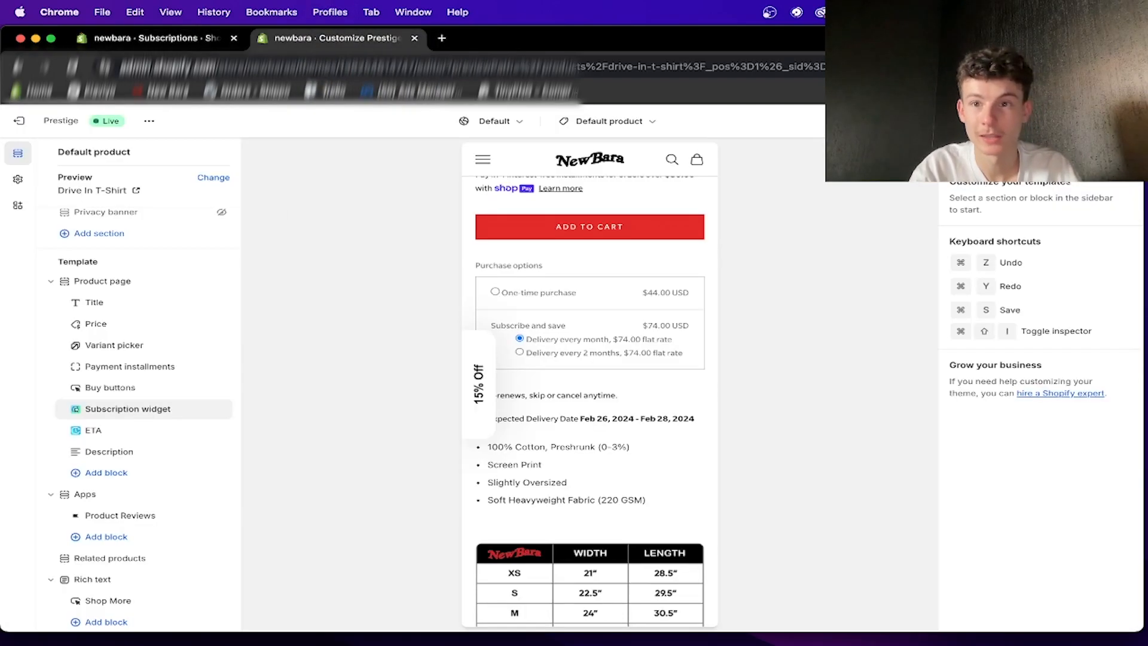
{"action": "left_click", "coordinate": [124, 37]}
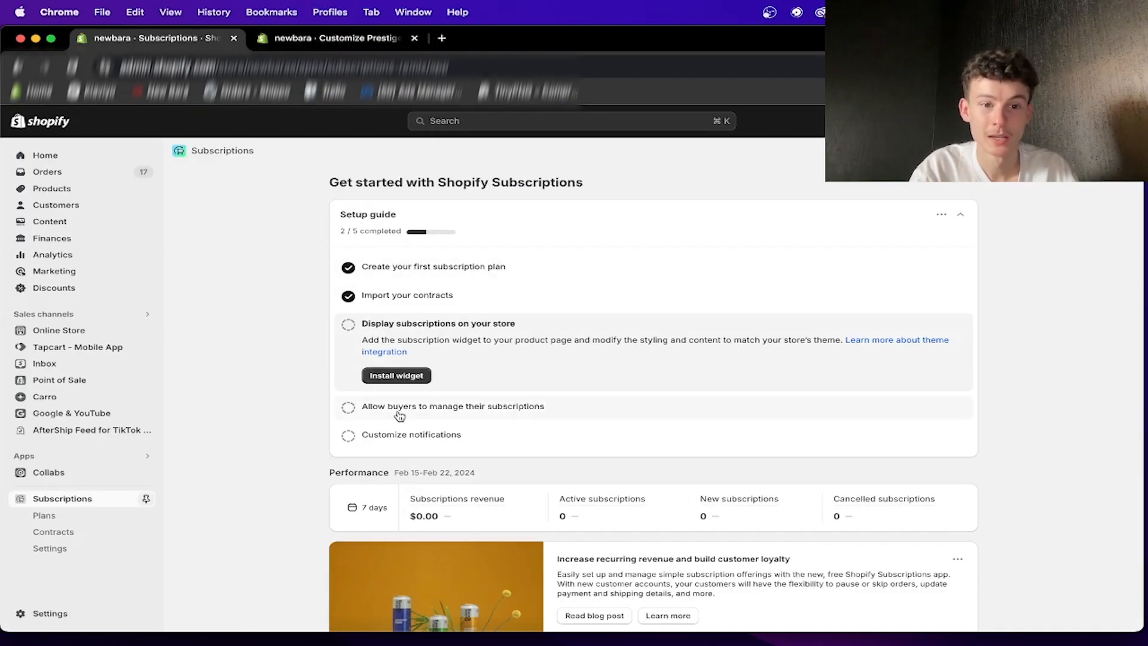
{"action": "left_click", "coordinate": [347, 326]}
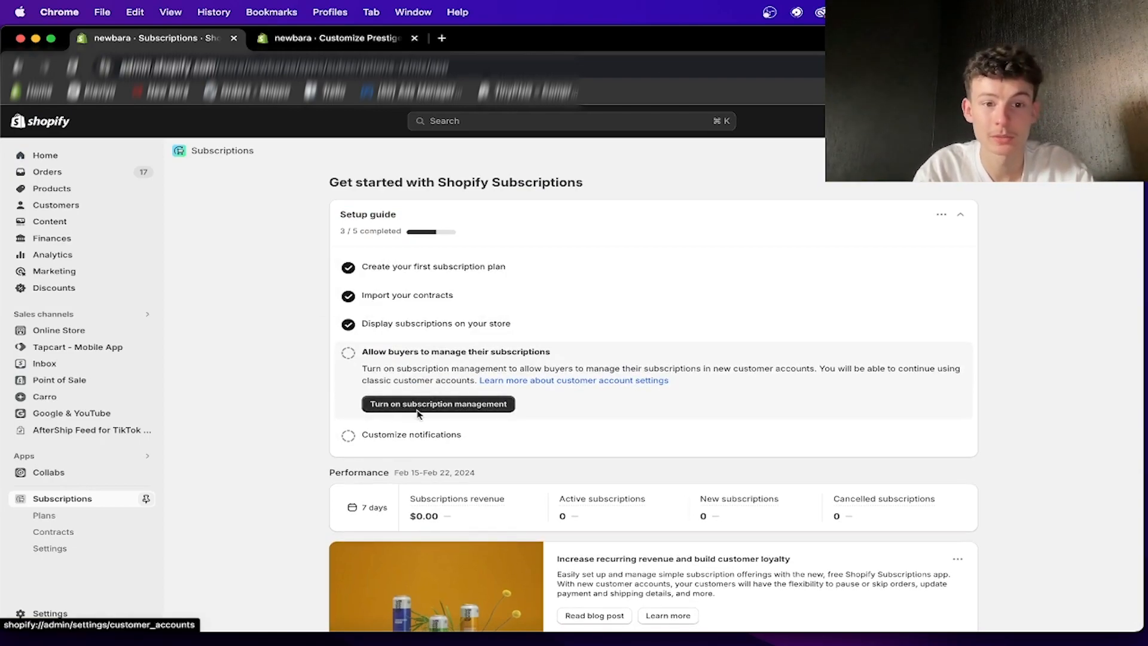
- Turn on subscription management for buyers and check the Manage subscriptions section in the customer account settings
{"action": "left_click", "coordinate": [418, 405]}
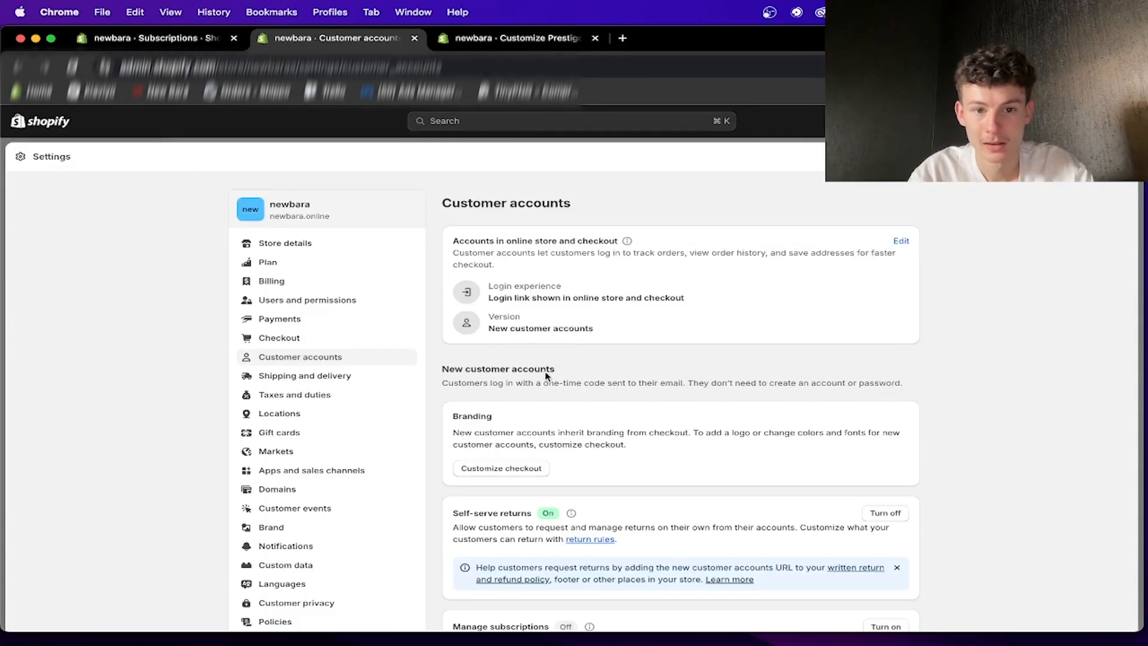
{"action": "scroll", "coordinate": [545, 373], "scroll_direction": "down", "scroll_amount": 5}
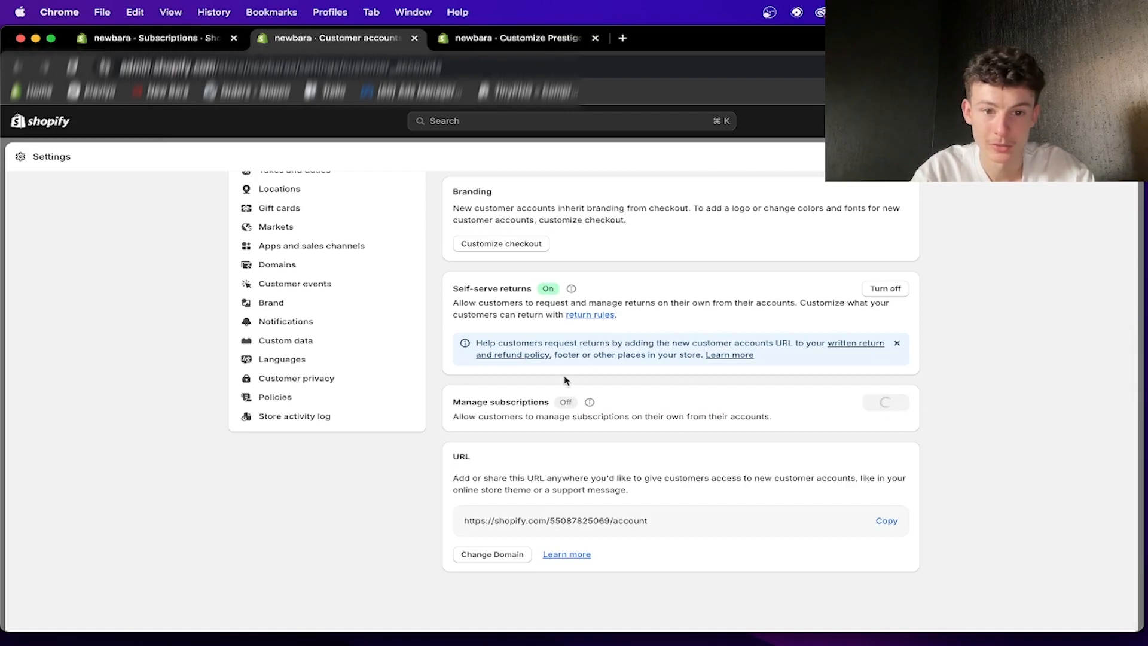
{"action": "scroll", "coordinate": [592, 451], "scroll_direction": "down", "scroll_amount": 2}
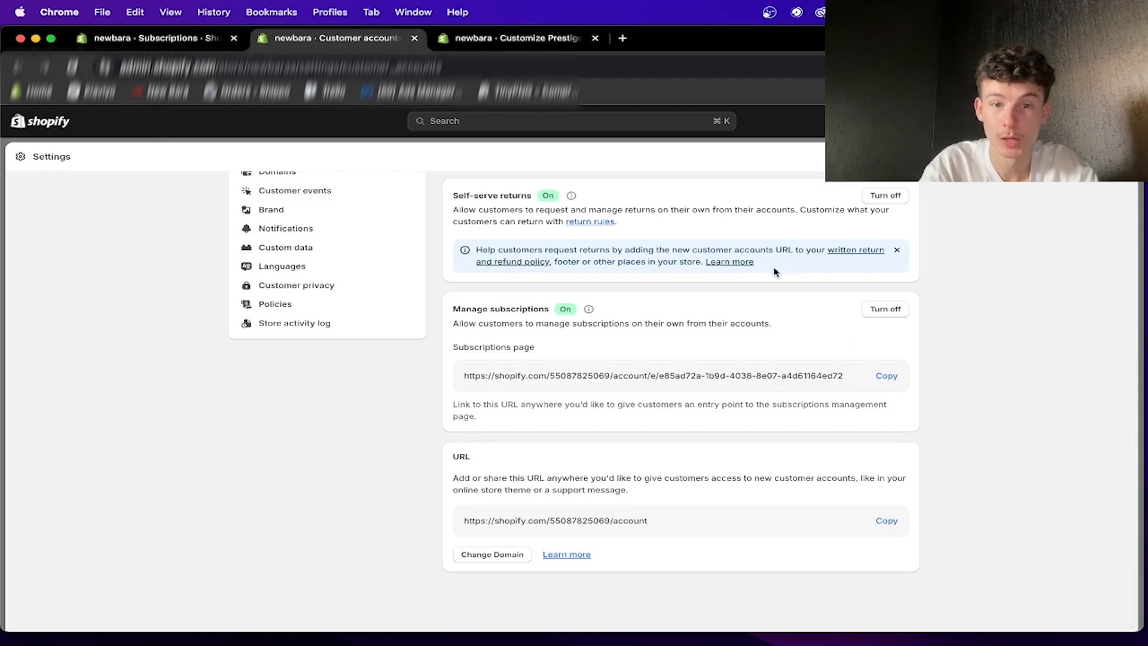
{"action": "scroll", "coordinate": [809, 335], "scroll_direction": "up", "scroll_amount": 5}
{"action": "scroll", "coordinate": [825, 340], "scroll_direction": "down", "scroll_amount": 5}
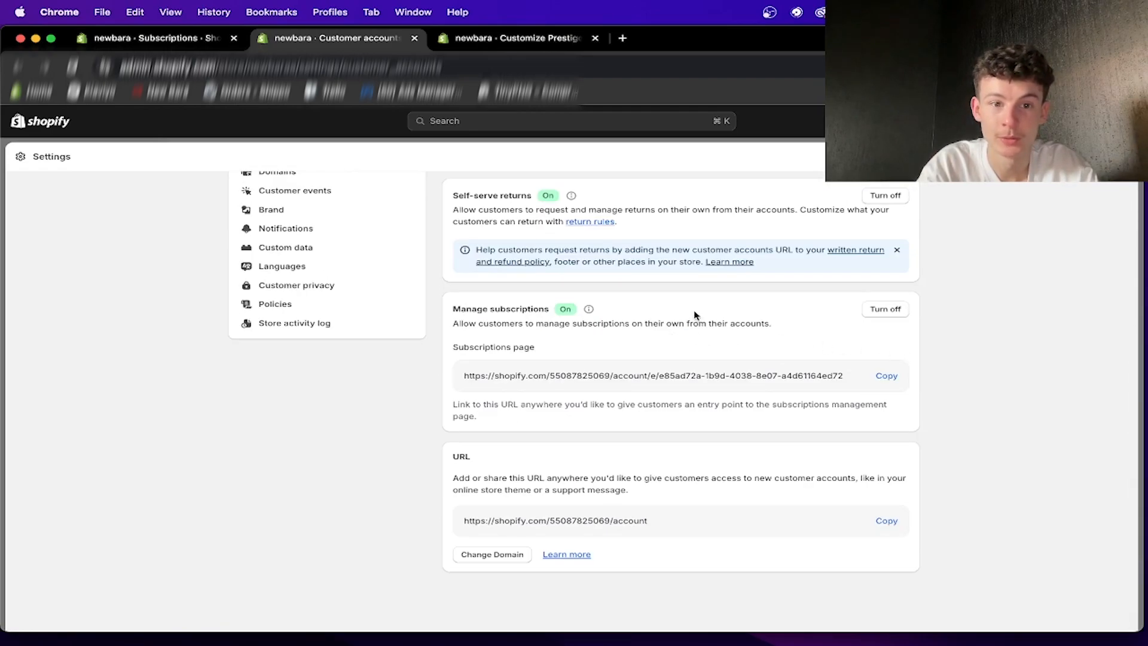
{"action": "scroll", "coordinate": [717, 313], "scroll_direction": "up", "scroll_amount": 6}
- Close the customer accounts and theme editor pages and mark "Allow buyers to manage their subscriptions" as done
{"action": "key", "text": "super+w"}
{"action": "key", "text": "super+w"}
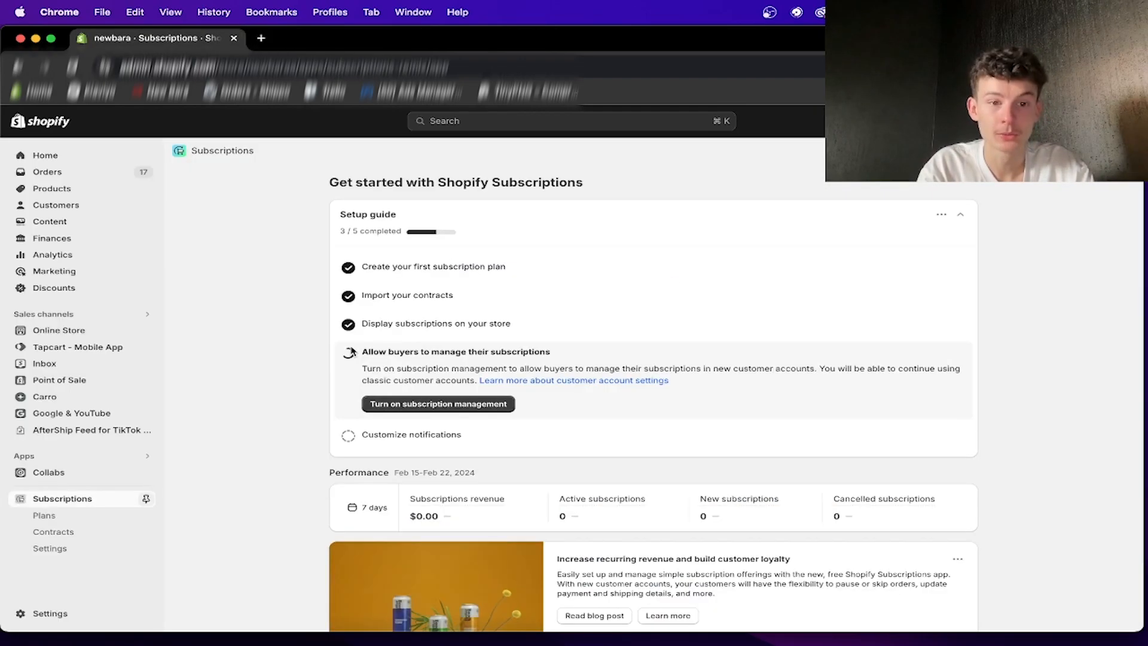
{"action": "scroll", "coordinate": [389, 359], "scroll_direction": "down", "scroll_amount": 2}
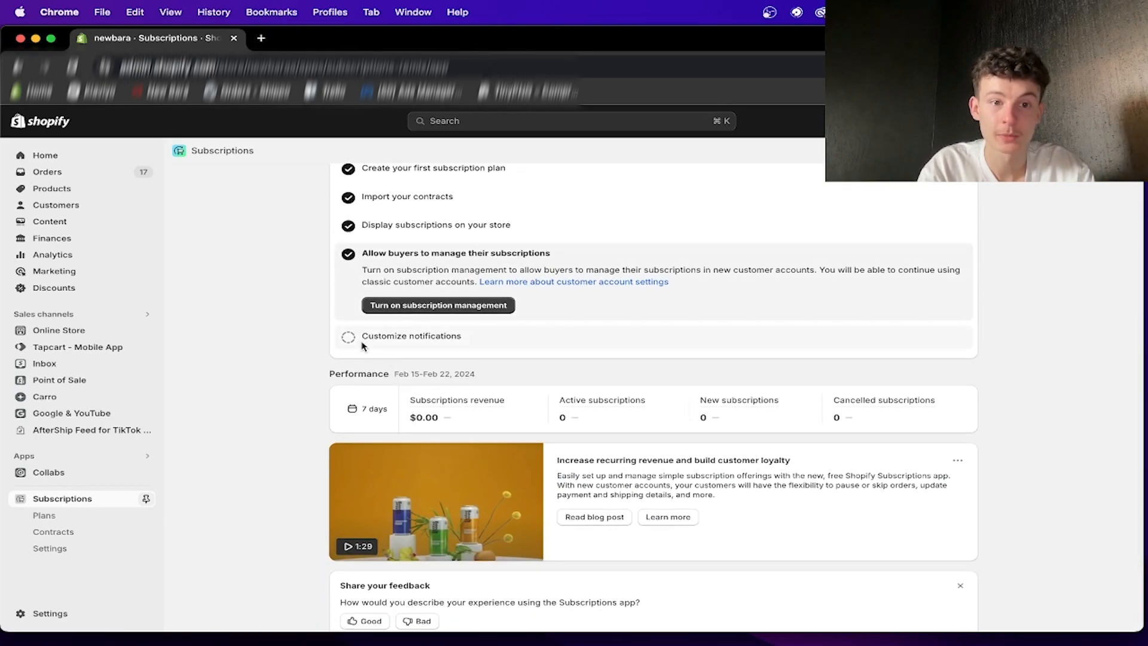
- Open the notification settings from the "Customize notifications" task, read the task's description, and return to those settings
{"action": "left_click", "coordinate": [388, 340]}
{"action": "left_click", "coordinate": [384, 336]}
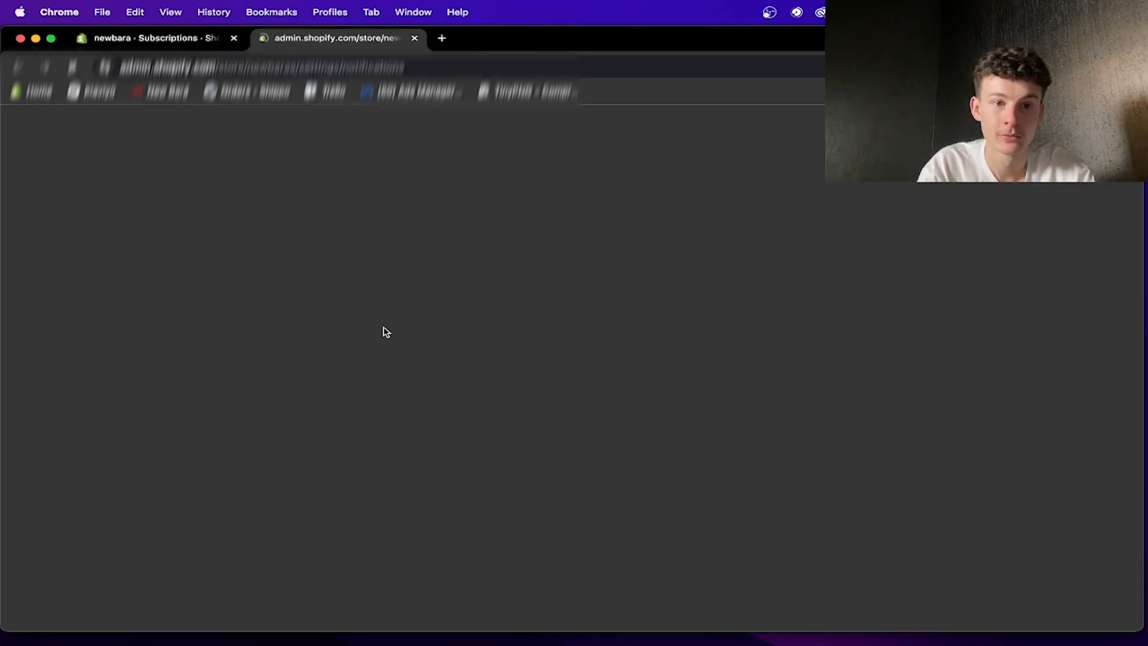
{"action": "left_click", "coordinate": [170, 40]}
{"action": "left_click_drag", "start_coordinate": [356, 281], "coordinate": [531, 293]}
{"action": "left_click", "coordinate": [544, 312]}
{"action": "triple_click", "coordinate": [669, 296]}
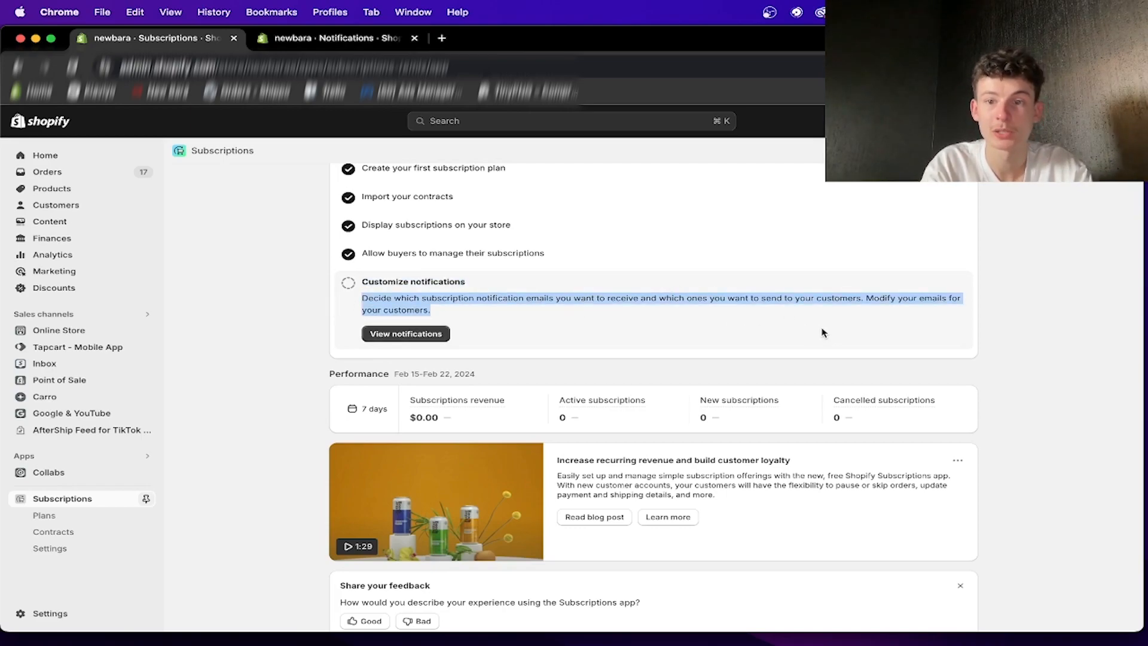
{"action": "scroll", "coordinate": [465, 169], "scroll_direction": "down", "scroll_amount": 1}
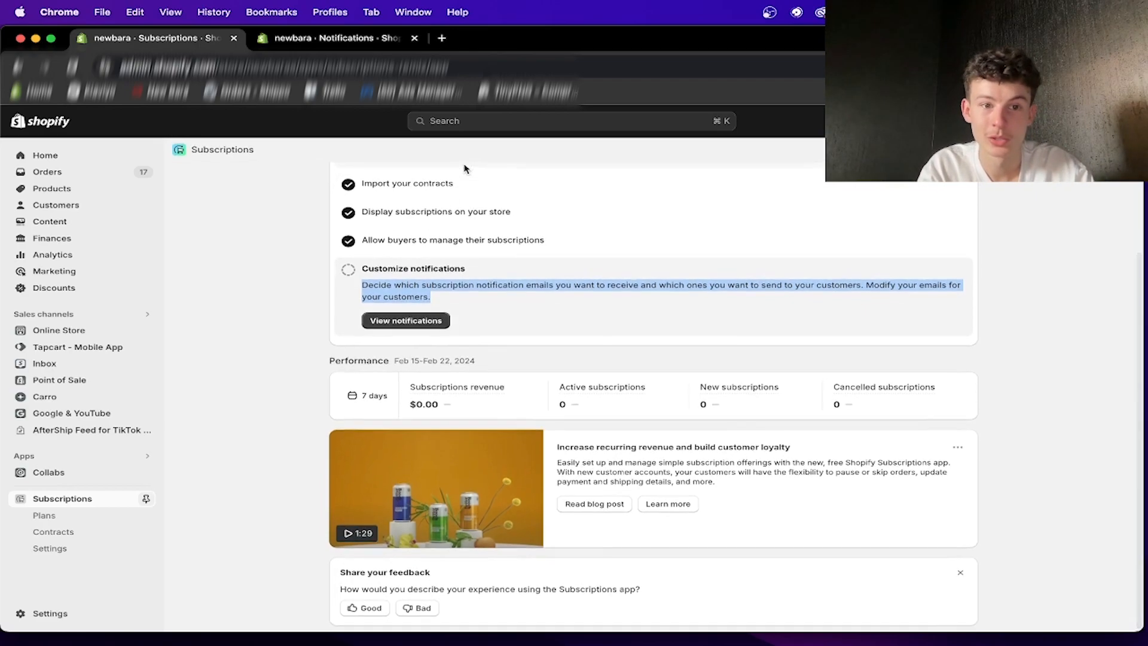
{"action": "left_click", "coordinate": [286, 43]}
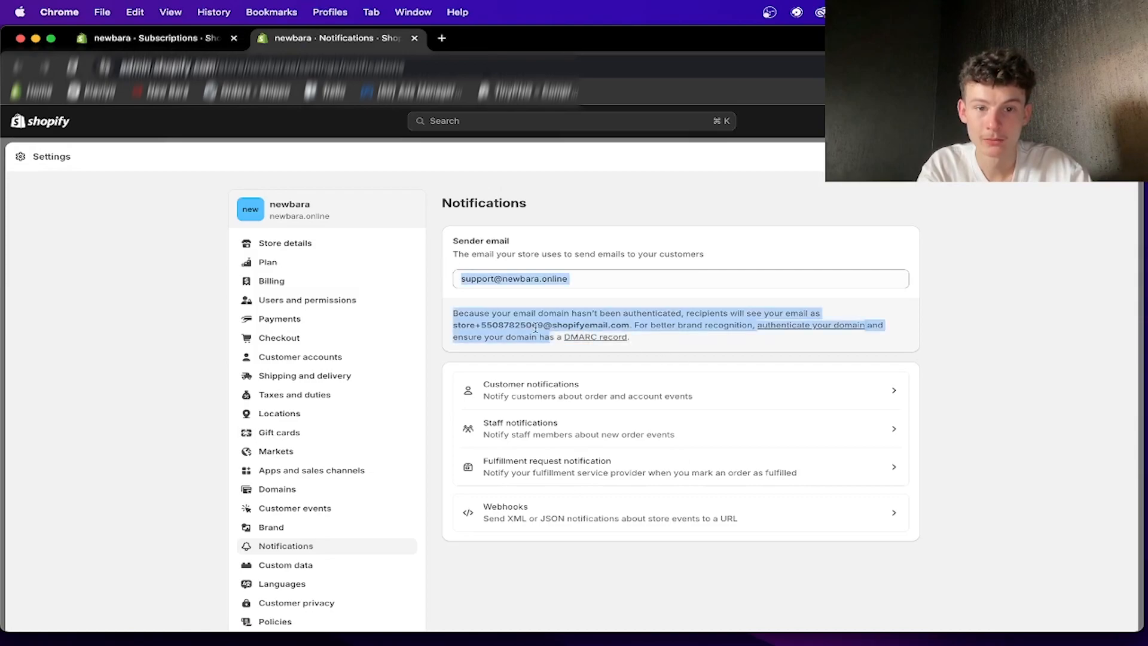
- Open the customer notifications and look through the list down to the emails in the Subscriptions section
{"action": "scroll", "coordinate": [419, 359], "scroll_direction": "down", "scroll_amount": 2}
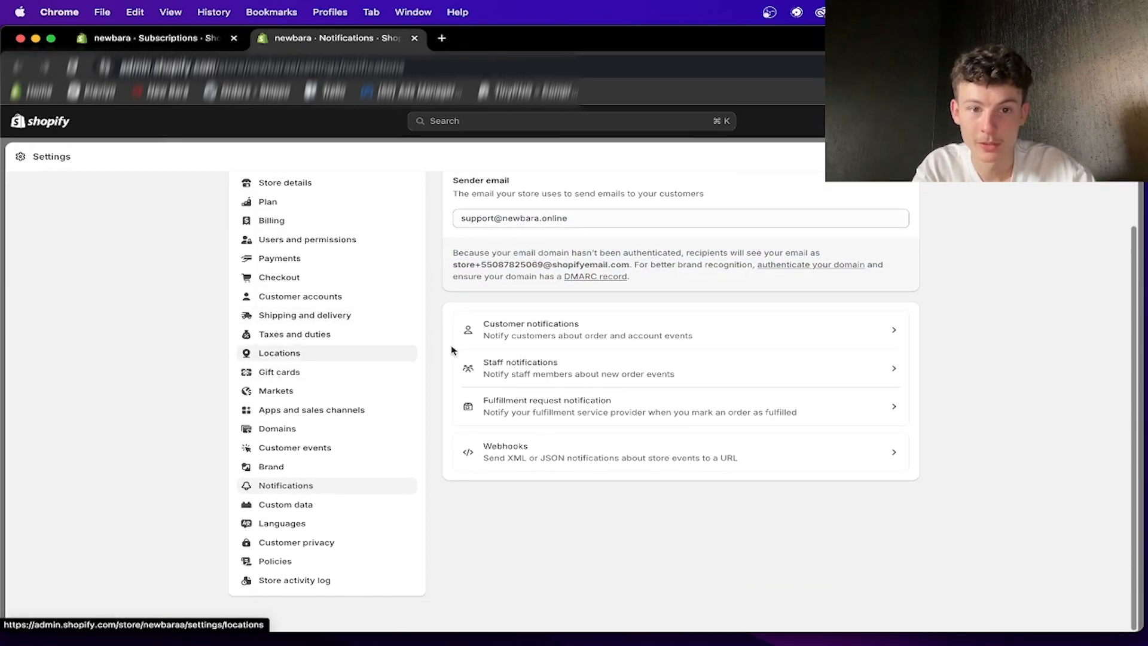
{"action": "left_click", "coordinate": [591, 329]}
{"action": "scroll", "coordinate": [617, 420], "scroll_direction": "down", "scroll_amount": 4}
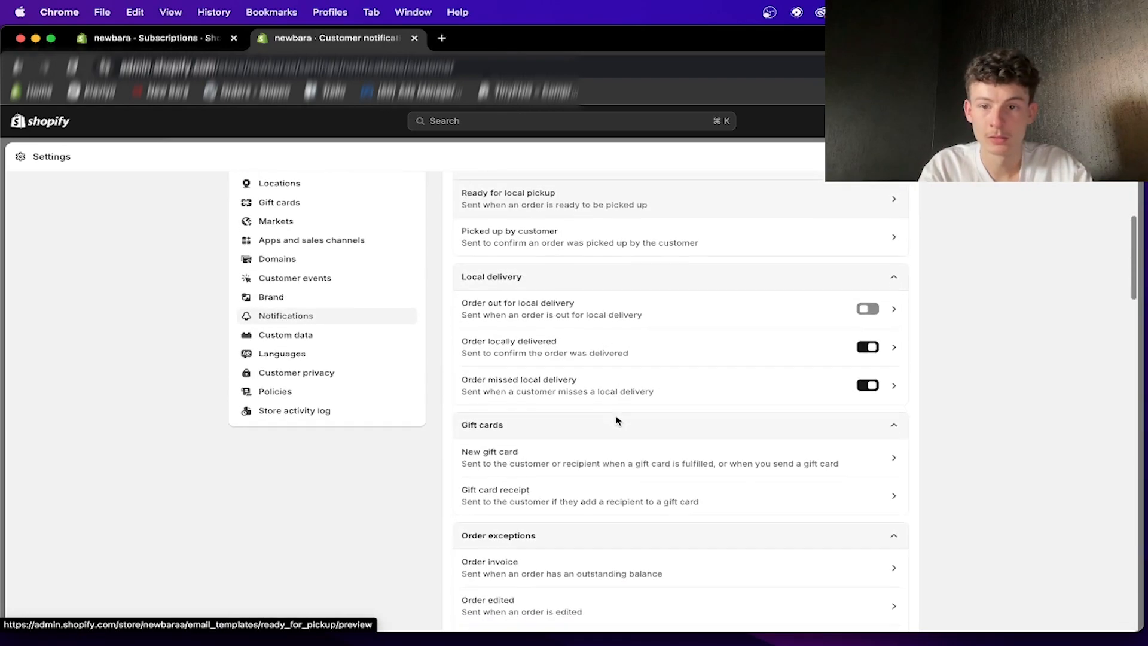
{"action": "scroll", "coordinate": [618, 421], "scroll_direction": "down", "scroll_amount": 3}
{"action": "scroll", "coordinate": [616, 419], "scroll_direction": "down", "scroll_amount": 5}
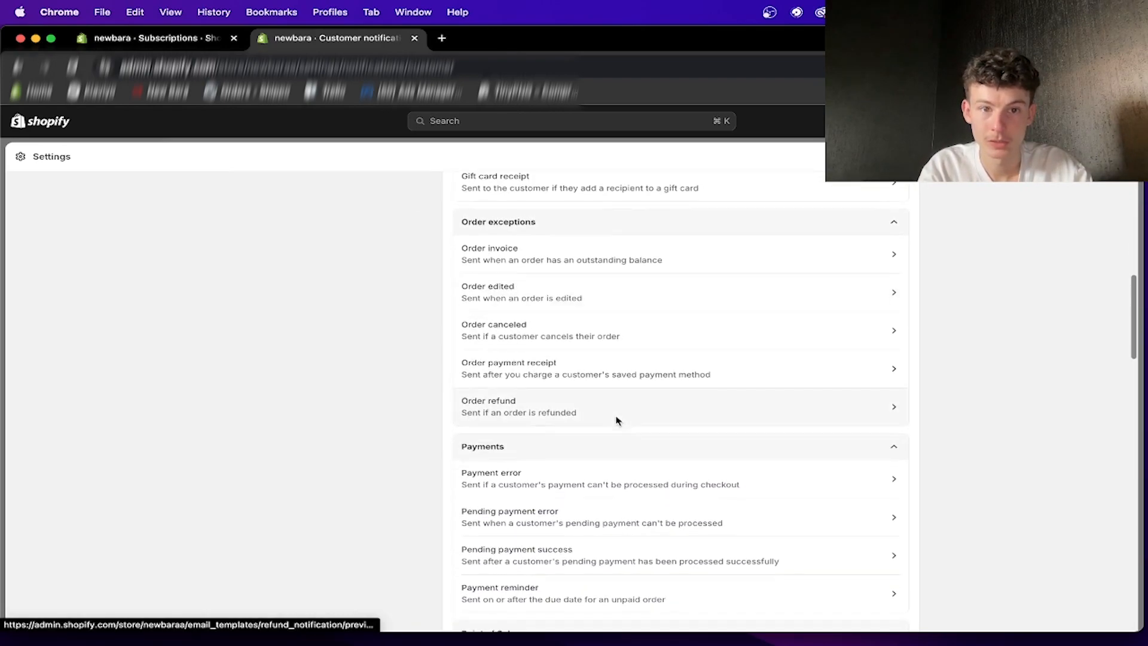
{"action": "scroll", "coordinate": [558, 321], "scroll_direction": "down", "scroll_amount": 3}
{"action": "scroll", "coordinate": [609, 389], "scroll_direction": "down", "scroll_amount": 12}
{"action": "scroll", "coordinate": [611, 365], "scroll_direction": "up", "scroll_amount": 2}
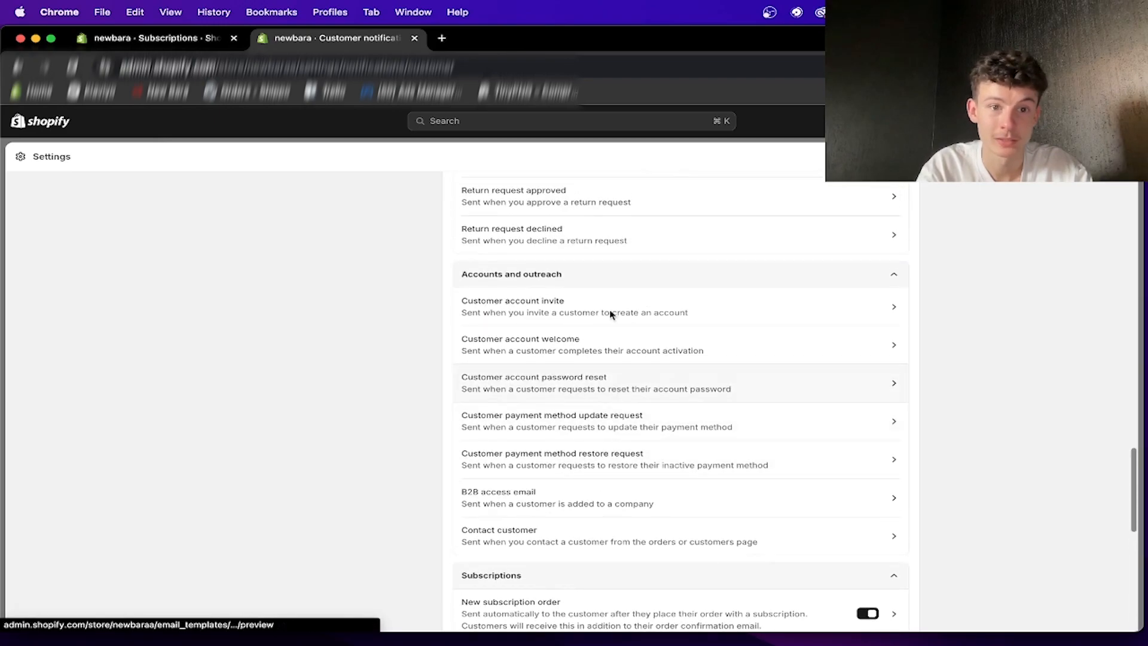
{"action": "scroll", "coordinate": [639, 352], "scroll_direction": "down", "scroll_amount": 8}
{"action": "scroll", "coordinate": [639, 353], "scroll_direction": "up", "scroll_amount": 4}
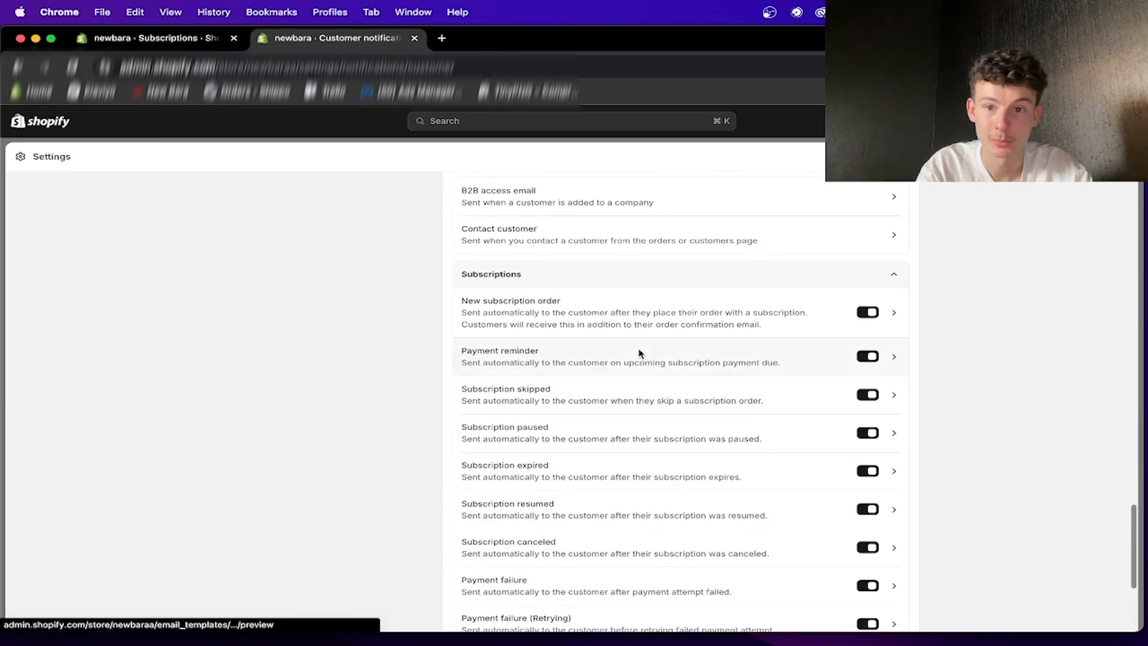
{"action": "scroll", "coordinate": [635, 349], "scroll_direction": "down", "scroll_amount": 2}
{"action": "left_click_drag", "start_coordinate": [689, 233], "coordinate": [673, 574]}
- Open the Payment failure (Last Attempt) notification and return to the subscription notifications list
{"action": "left_click", "coordinate": [619, 554]}
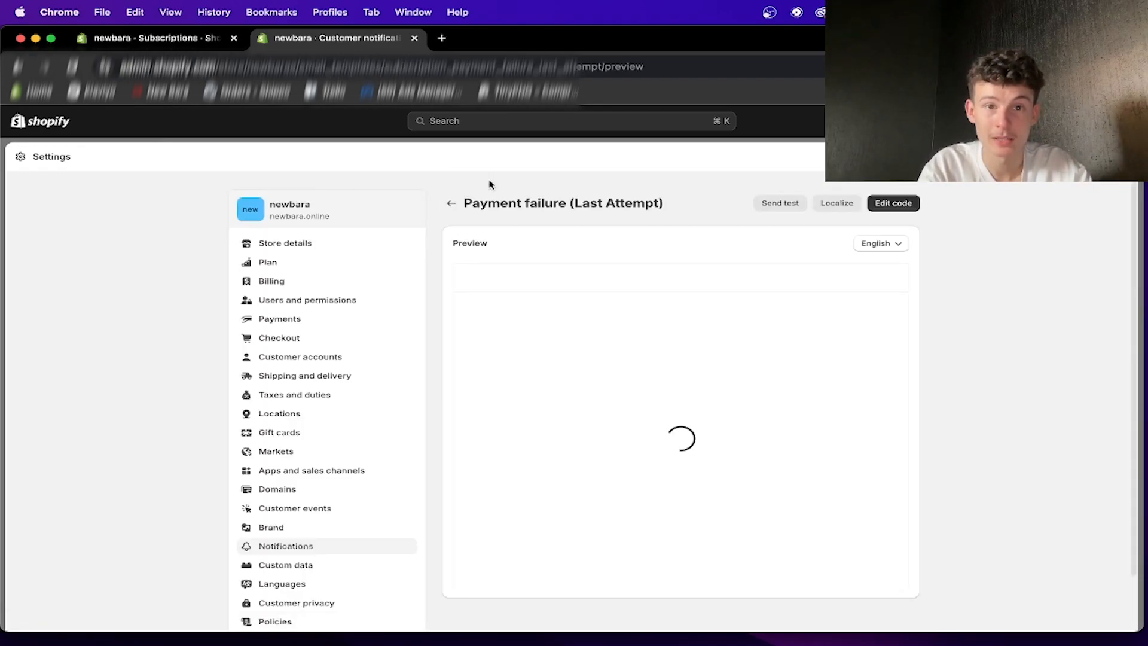
{"action": "left_click", "coordinate": [450, 200]}
{"action": "scroll", "coordinate": [592, 335], "scroll_direction": "down", "scroll_amount": 15}
{"action": "scroll", "coordinate": [623, 398], "scroll_direction": "up", "scroll_amount": 4}
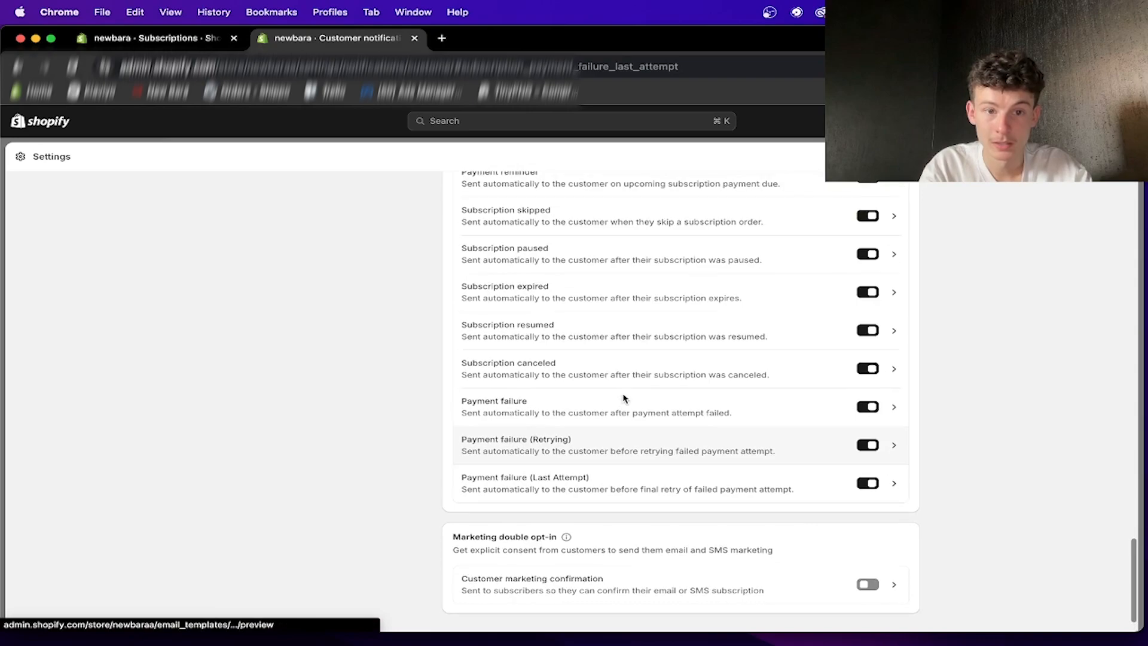
{"action": "scroll", "coordinate": [619, 431], "scroll_direction": "up", "scroll_amount": 4}
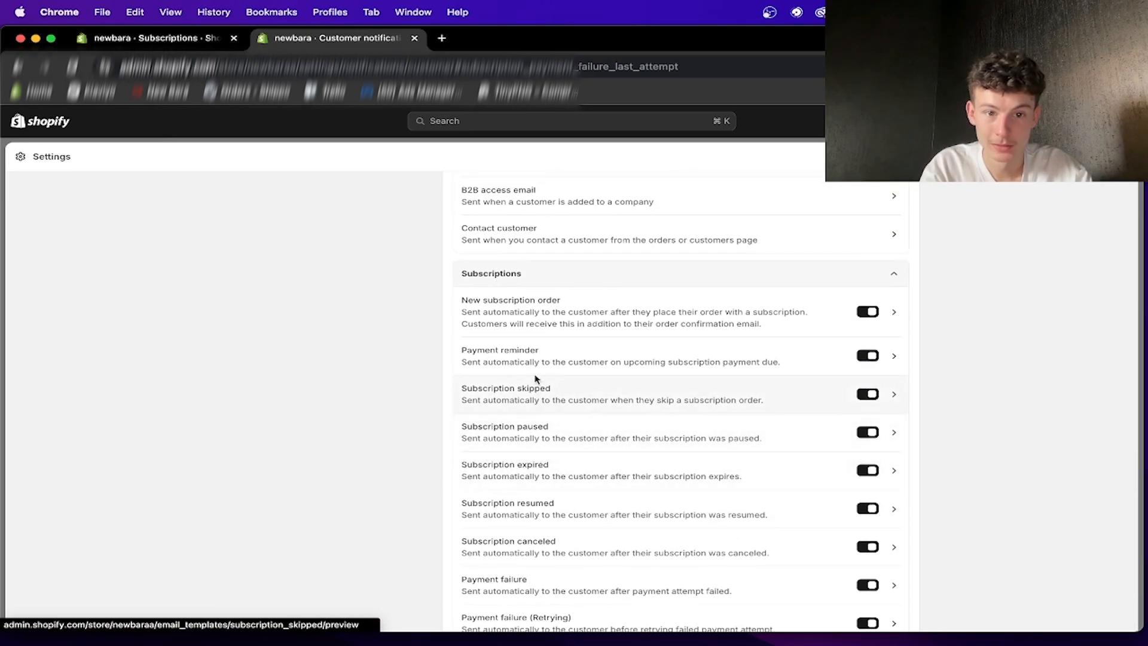
- Read the Payment reminder email preview, including the charge text, order summary and customer information, and return to the notifications list
{"action": "left_click", "coordinate": [502, 351]}
{"action": "scroll", "coordinate": [634, 443], "scroll_direction": "down", "scroll_amount": 3}
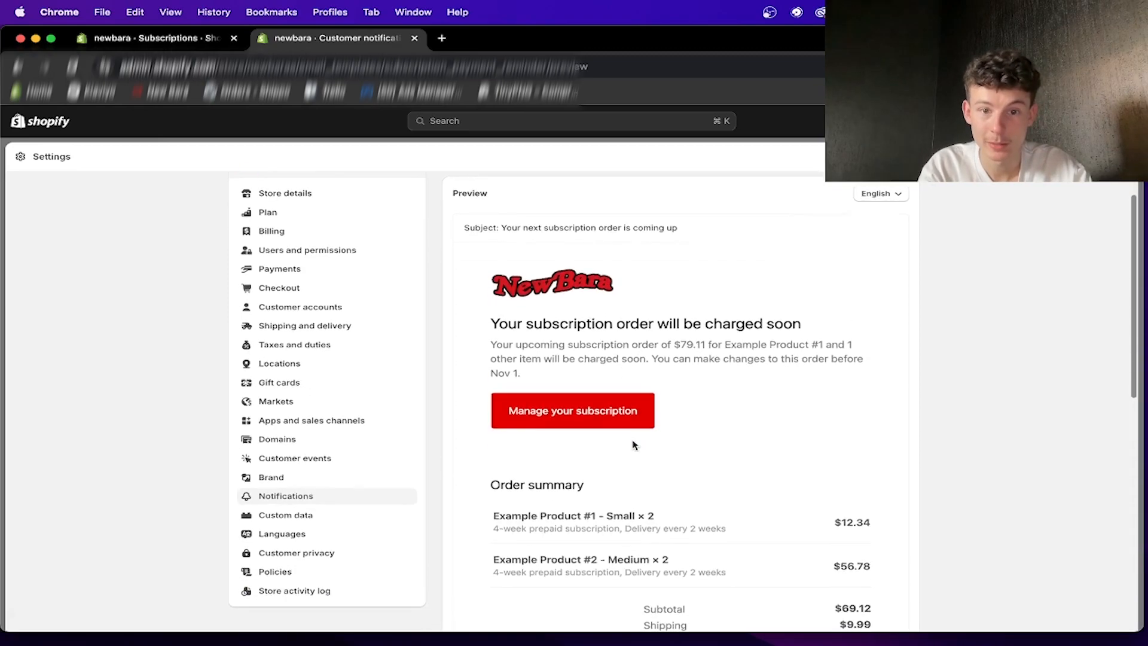
{"action": "scroll", "coordinate": [634, 445], "scroll_direction": "up", "scroll_amount": 2}
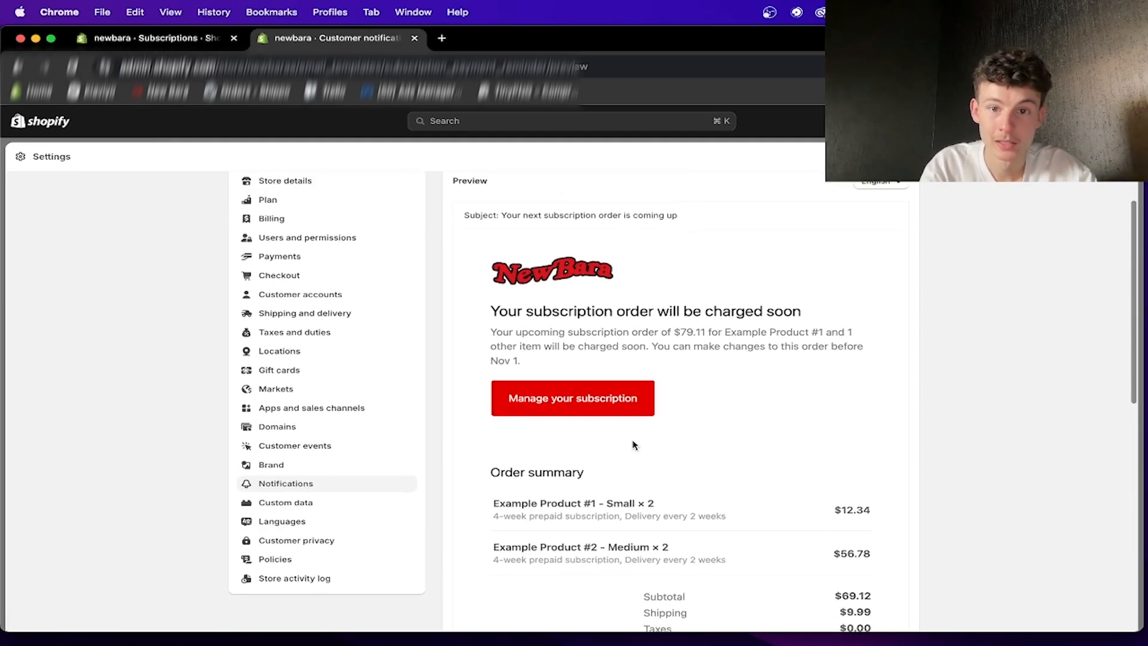
{"action": "scroll", "coordinate": [633, 442], "scroll_direction": "down", "scroll_amount": 8}
{"action": "scroll", "coordinate": [630, 430], "scroll_direction": "down", "scroll_amount": 3}
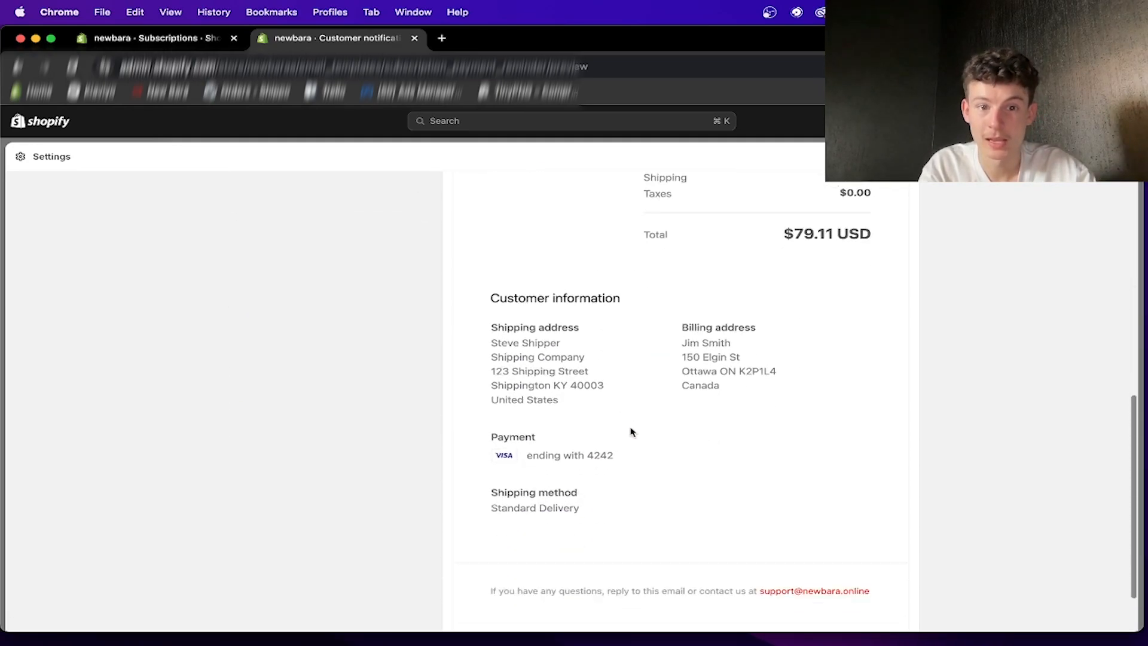
{"action": "scroll", "coordinate": [630, 430], "scroll_direction": "up", "scroll_amount": 15}
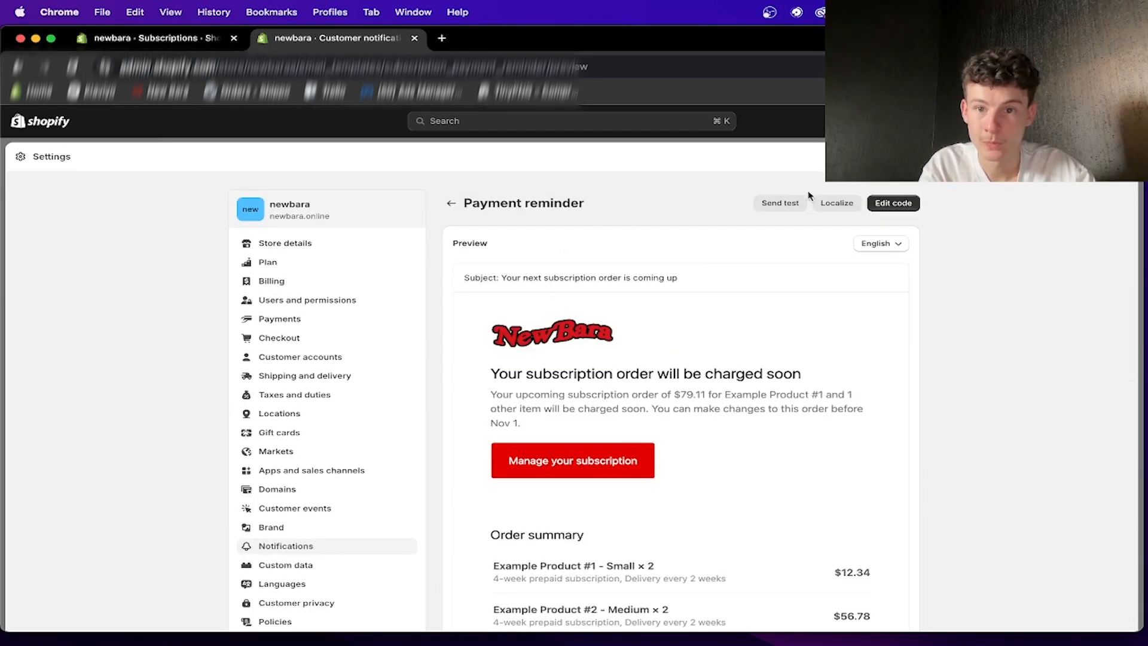
{"action": "scroll", "coordinate": [727, 321], "scroll_direction": "down", "scroll_amount": 1}
{"action": "left_click_drag", "start_coordinate": [524, 365], "coordinate": [679, 400]}
{"action": "scroll", "coordinate": [655, 425], "scroll_direction": "down", "scroll_amount": 3}
{"action": "scroll", "coordinate": [655, 425], "scroll_direction": "down", "scroll_amount": 4}
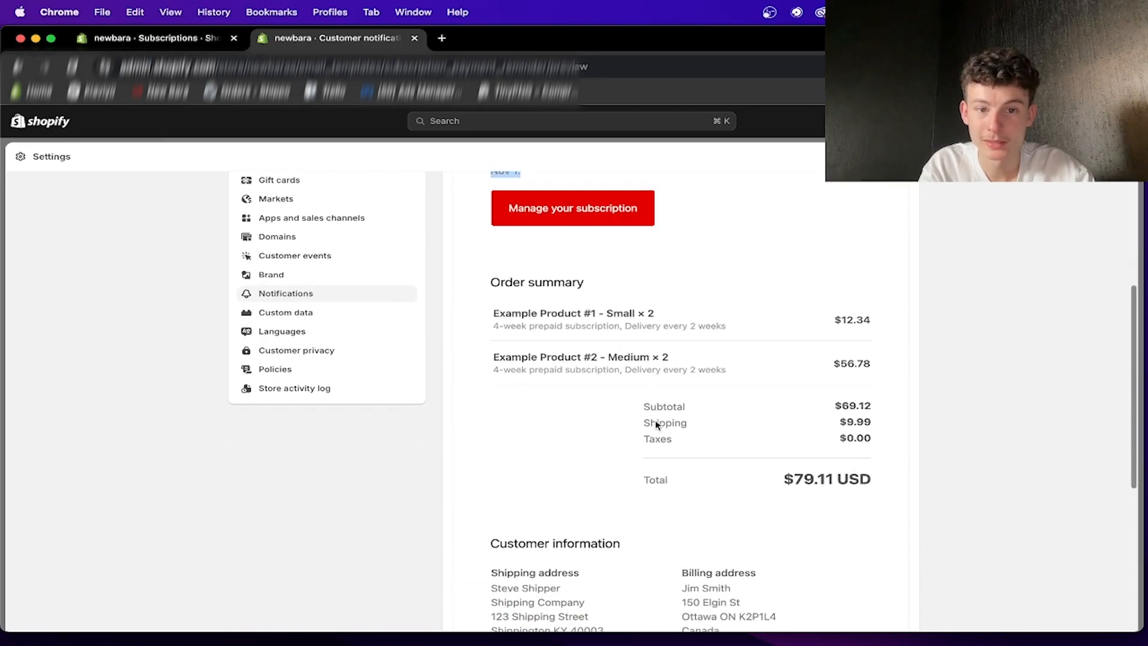
{"action": "scroll", "coordinate": [689, 384], "scroll_direction": "down", "scroll_amount": 4}
{"action": "scroll", "coordinate": [676, 456], "scroll_direction": "up", "scroll_amount": 10}
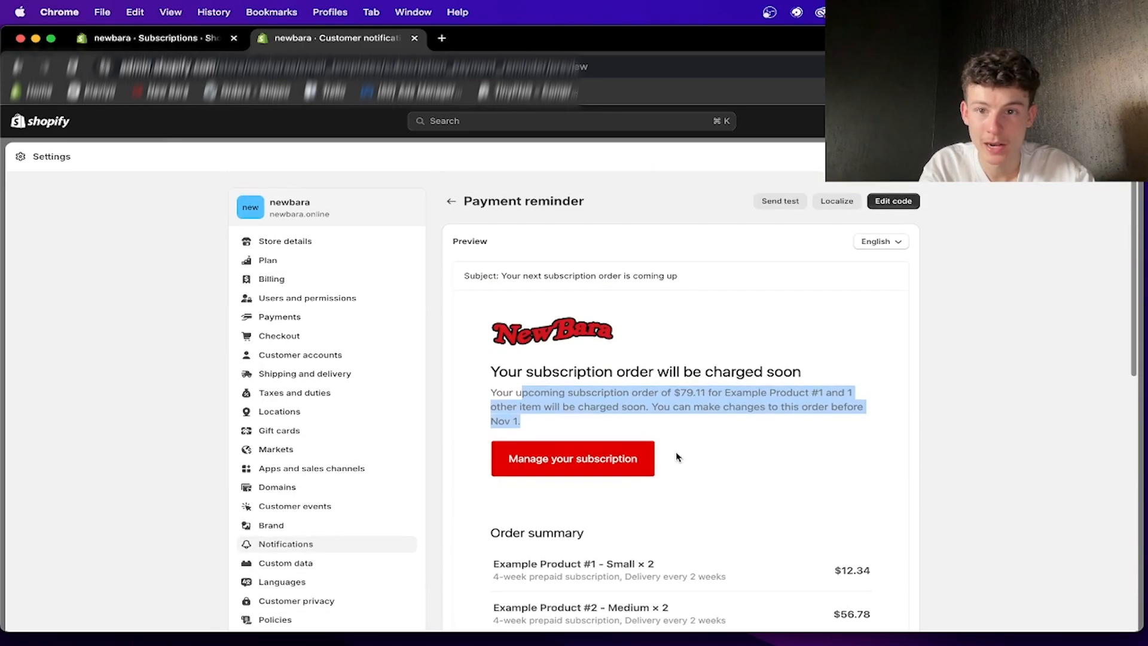
{"action": "left_click", "coordinate": [453, 200]}
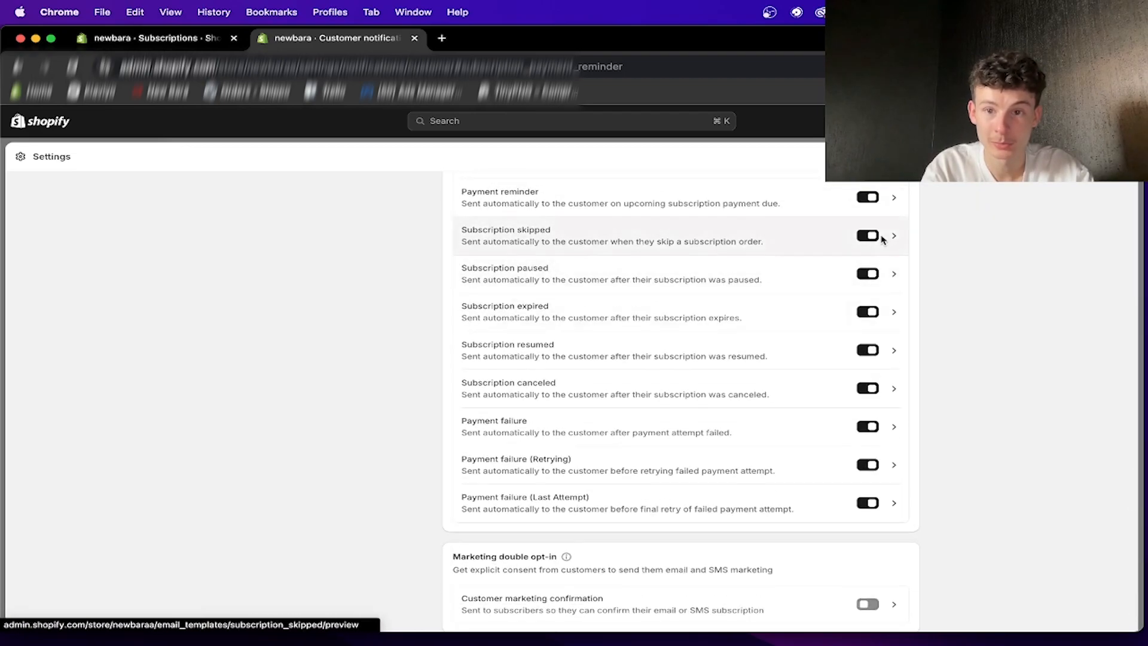
- Preview the Subscription skipped email and go back to the customer notifications list
{"action": "left_click", "coordinate": [893, 235]}
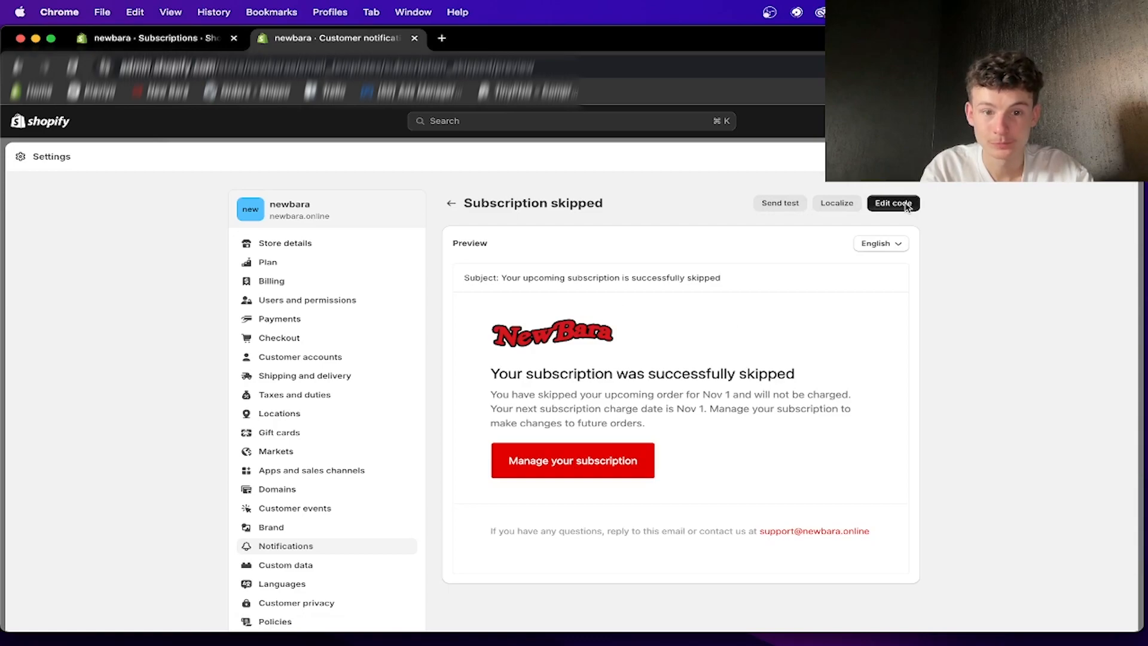
{"action": "scroll", "coordinate": [737, 413], "scroll_direction": "down", "scroll_amount": 2}
{"action": "scroll", "coordinate": [735, 418], "scroll_direction": "up", "scroll_amount": 2}
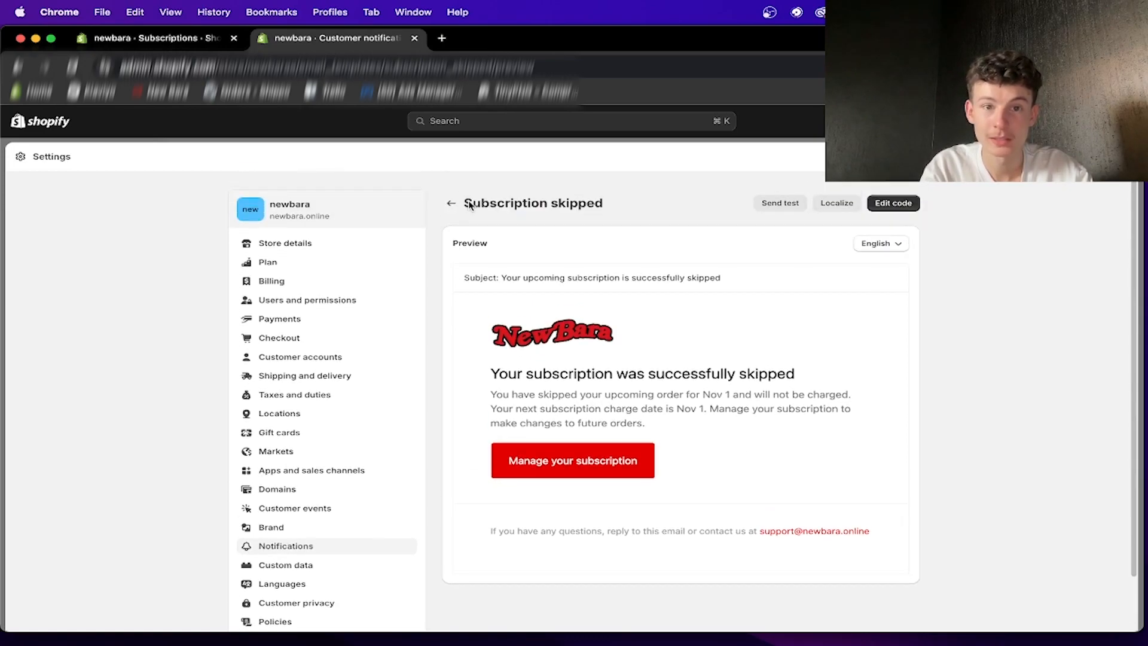
{"action": "left_click", "coordinate": [449, 204]}
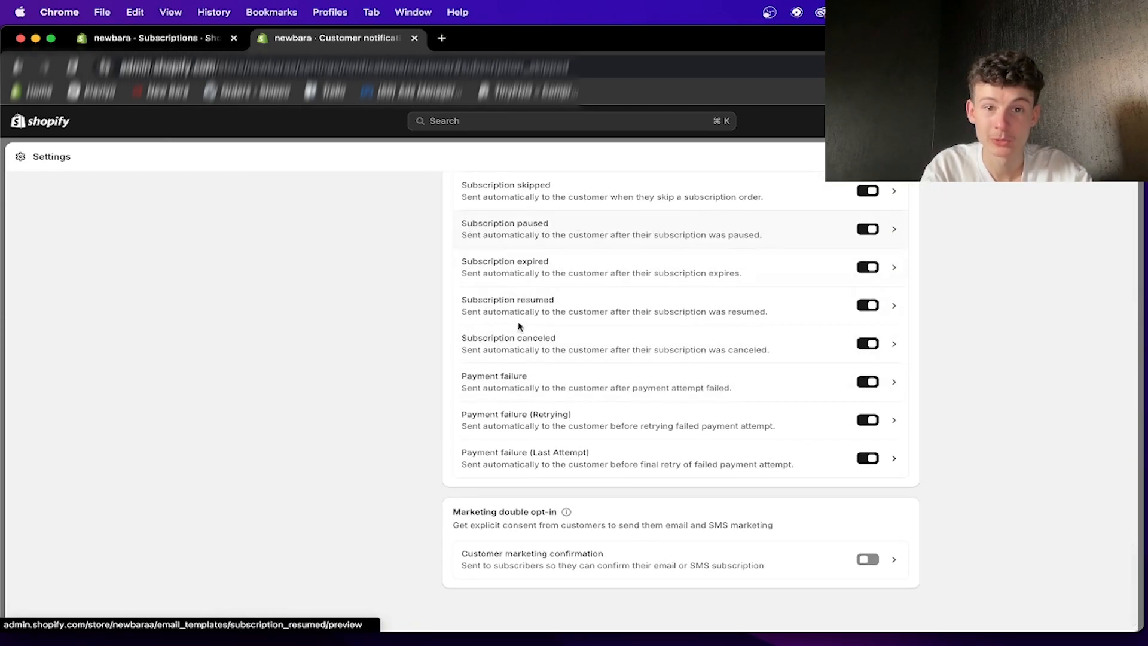
- Review the New subscription order email preview and return to the Subscriptions section of the notifications list
{"action": "scroll", "coordinate": [571, 250], "scroll_direction": "up", "scroll_amount": 5}
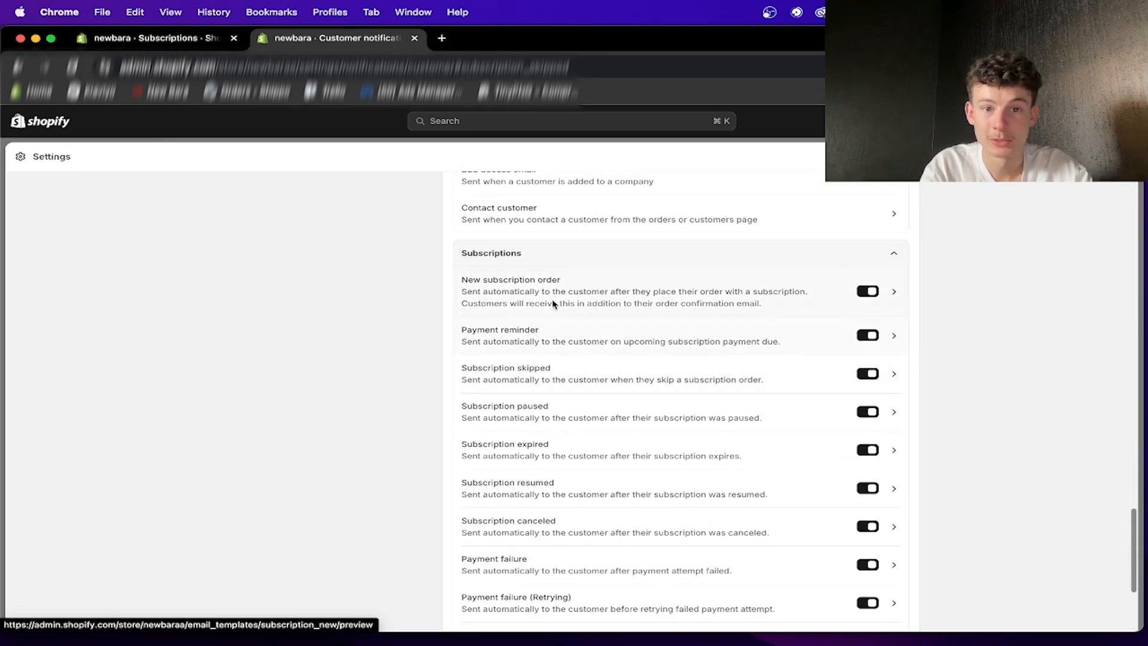
{"action": "scroll", "coordinate": [536, 251], "scroll_direction": "down", "scroll_amount": 2}
{"action": "left_click", "coordinate": [535, 223]}
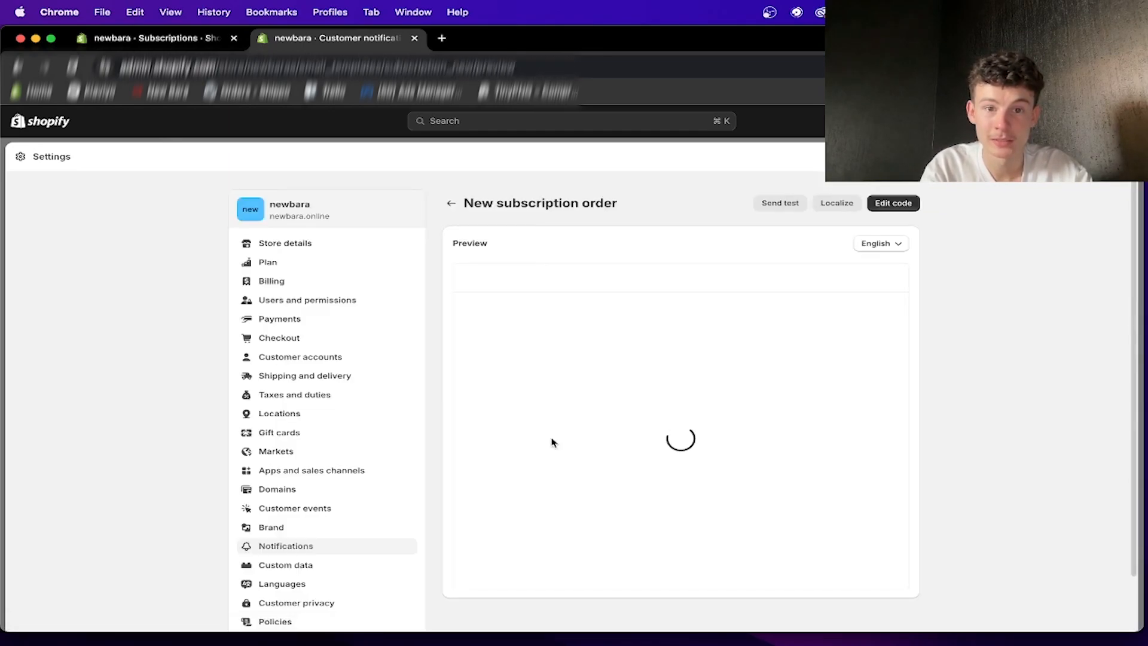
{"action": "scroll", "coordinate": [551, 442], "scroll_direction": "down", "scroll_amount": 3}
{"action": "scroll", "coordinate": [551, 442], "scroll_direction": "down", "scroll_amount": 5}
{"action": "scroll", "coordinate": [551, 440], "scroll_direction": "up", "scroll_amount": 10}
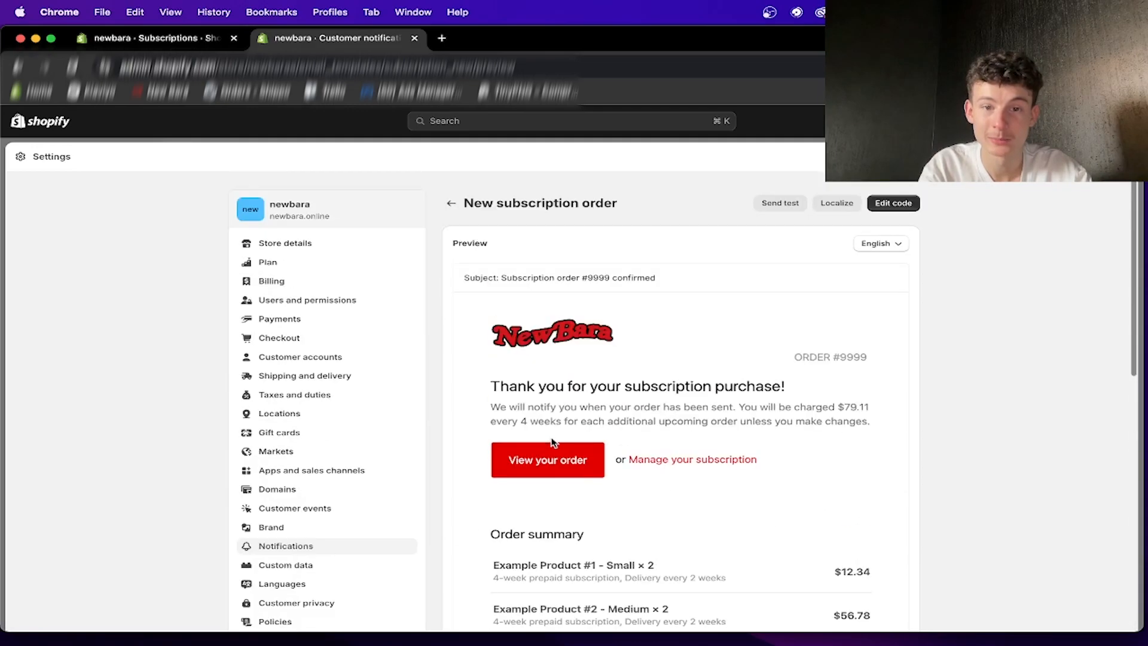
{"action": "left_click", "coordinate": [451, 203]}
{"action": "scroll", "coordinate": [522, 403], "scroll_direction": "down", "scroll_amount": 8}
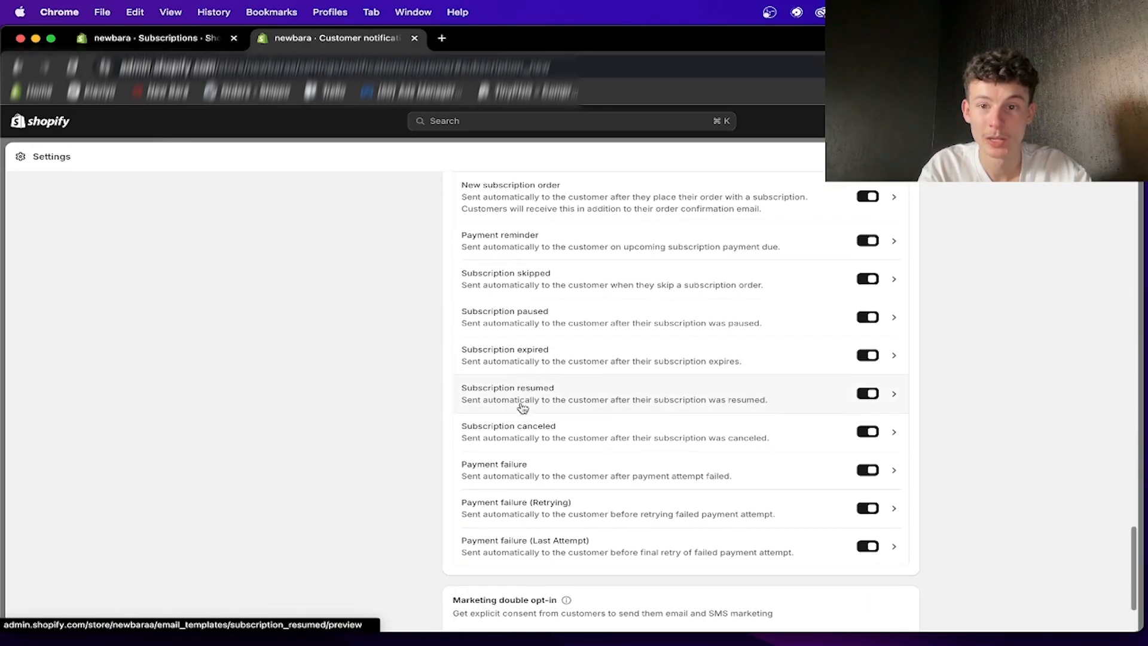
- Return to the Subscriptions setup guide and check the app's subscription contracts and subscription plans pages
{"action": "left_click", "coordinate": [135, 39]}
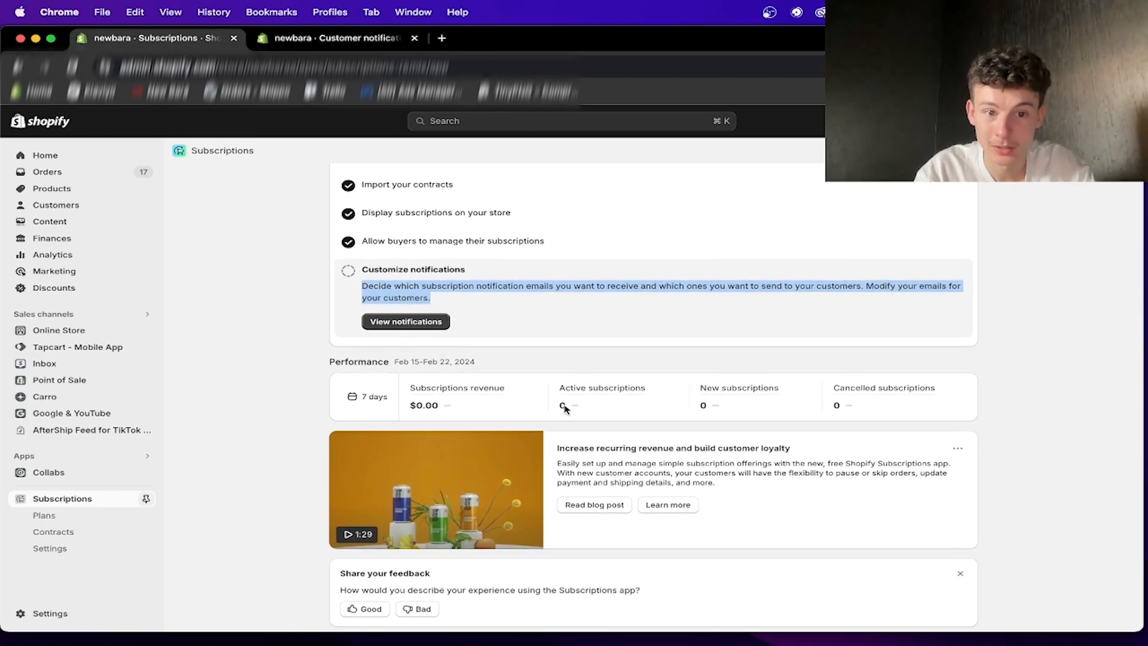
{"action": "scroll", "coordinate": [513, 363], "scroll_direction": "up", "scroll_amount": 2}
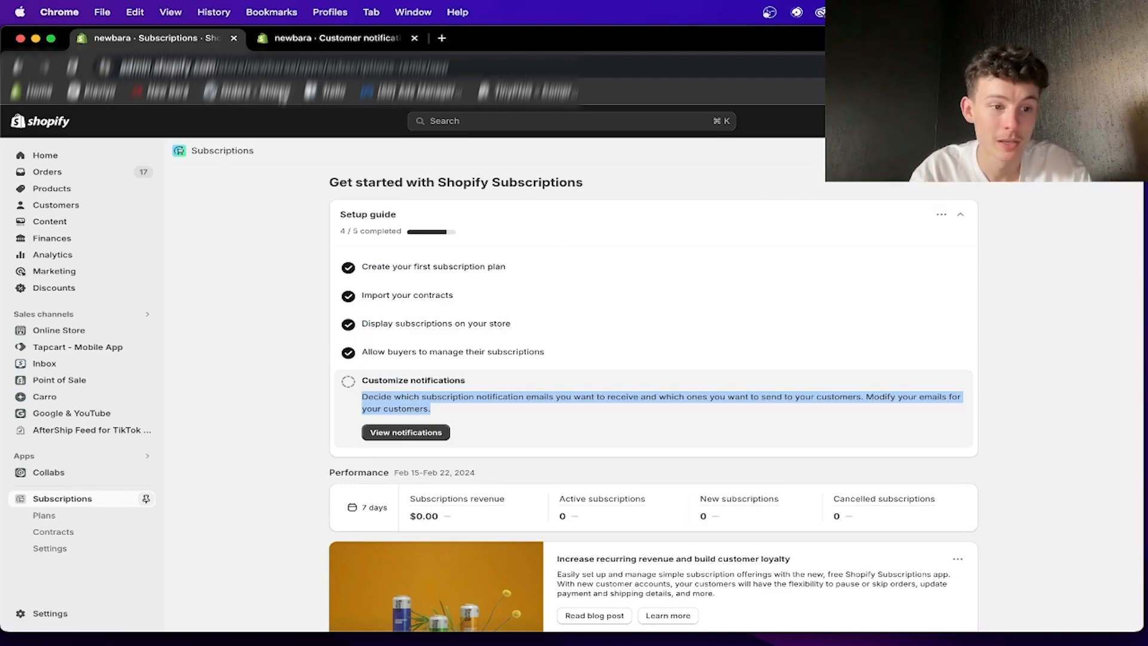
{"action": "left_click", "coordinate": [52, 533]}
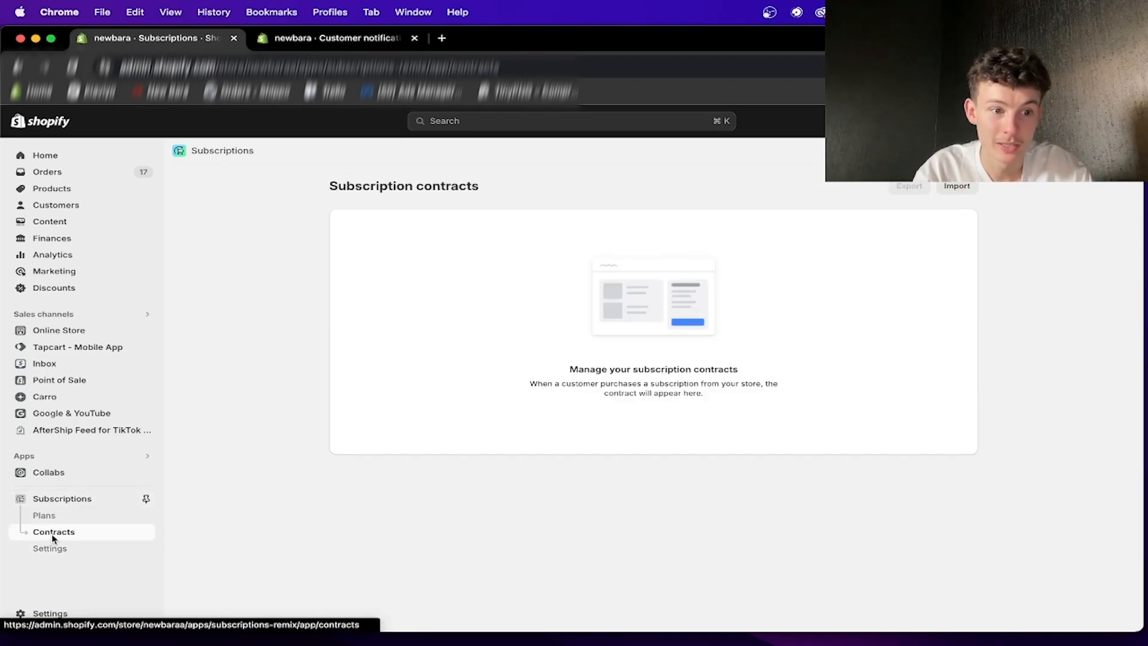
{"action": "left_click_drag", "start_coordinate": [409, 327], "coordinate": [375, 500]}
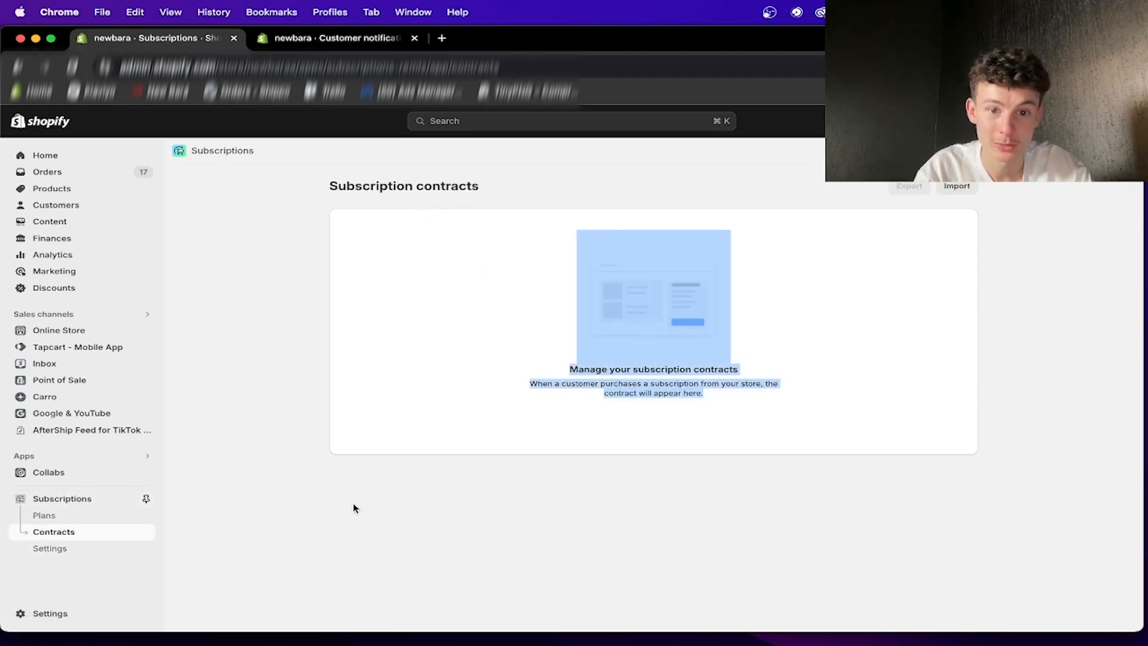
{"action": "left_click", "coordinate": [329, 477]}
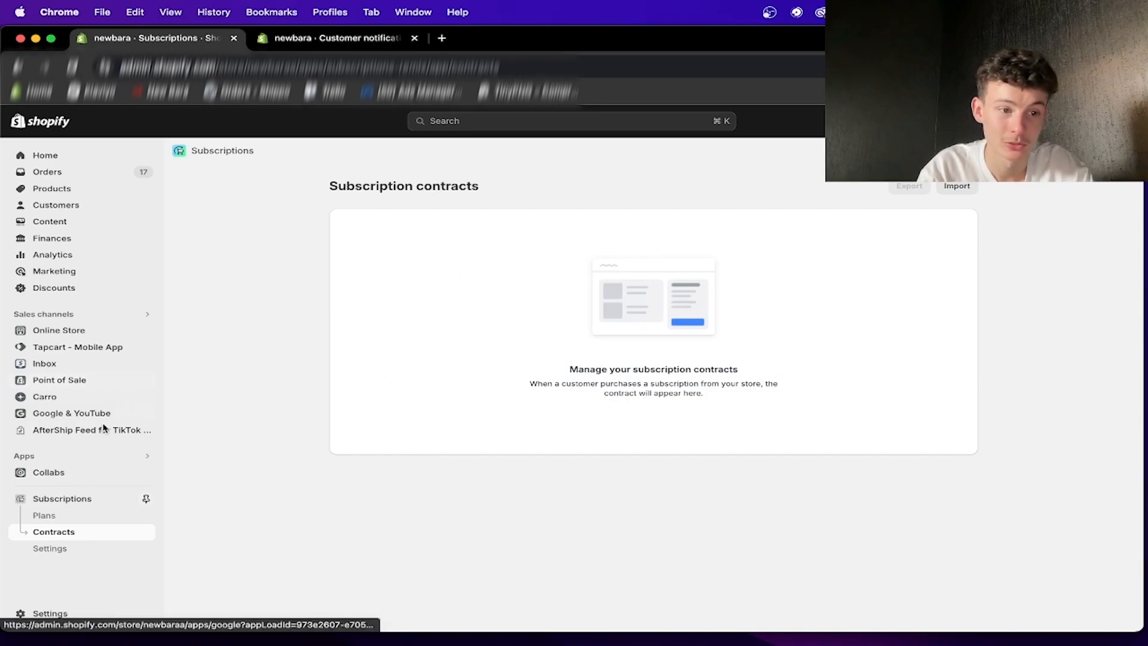
{"action": "left_click", "coordinate": [44, 515]}
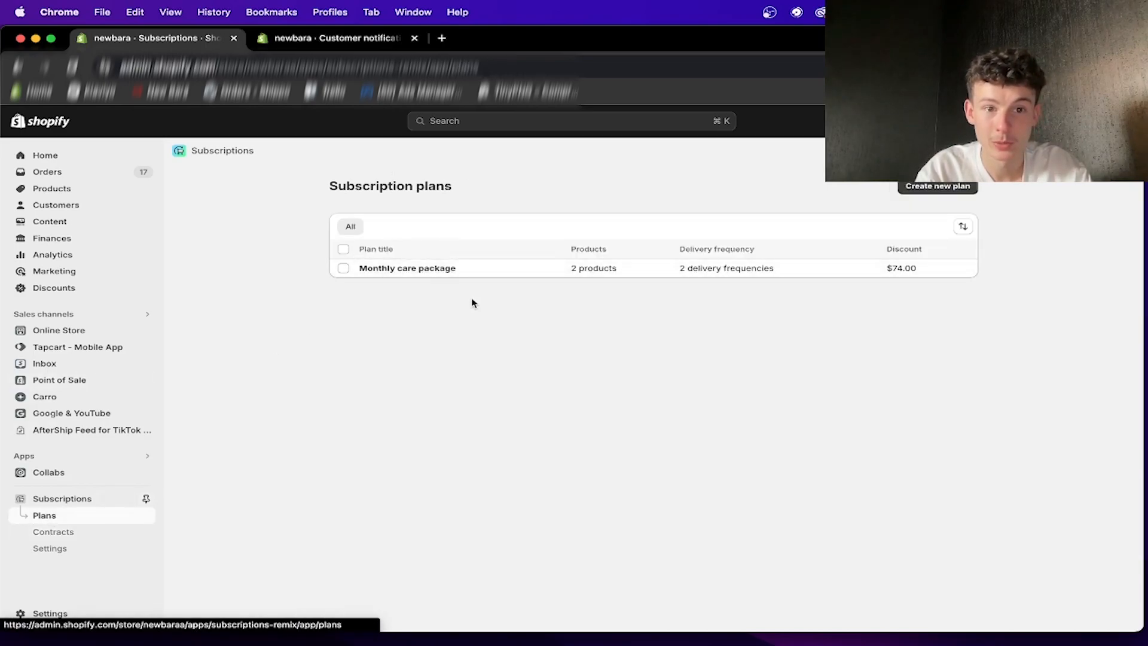
- Open the Subscriptions app settings and examine the number of retry attempts and days between payment retry attempts
{"action": "left_click", "coordinate": [51, 554]}
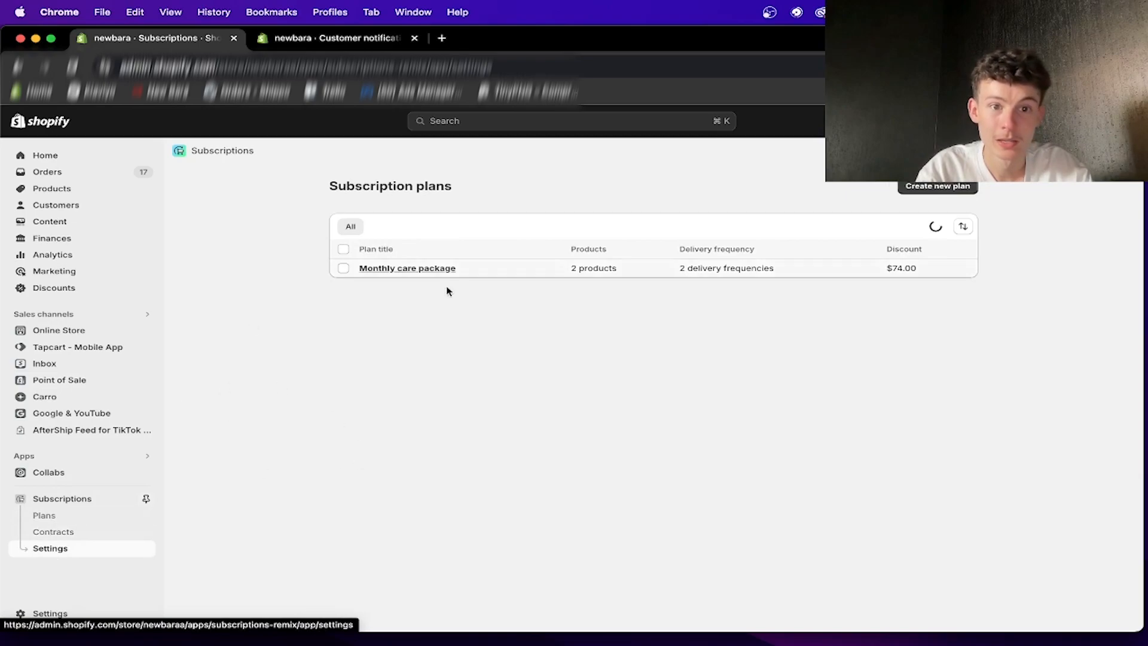
{"action": "scroll", "coordinate": [514, 366], "scroll_direction": "down", "scroll_amount": 2}
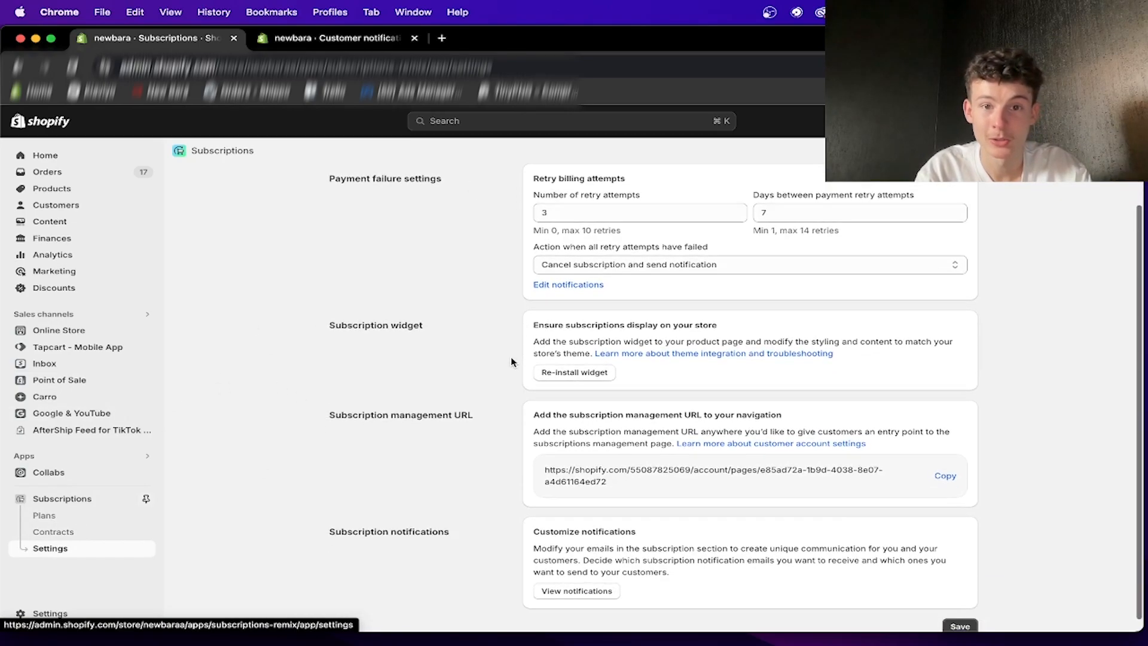
{"action": "left_click", "coordinate": [717, 213]}
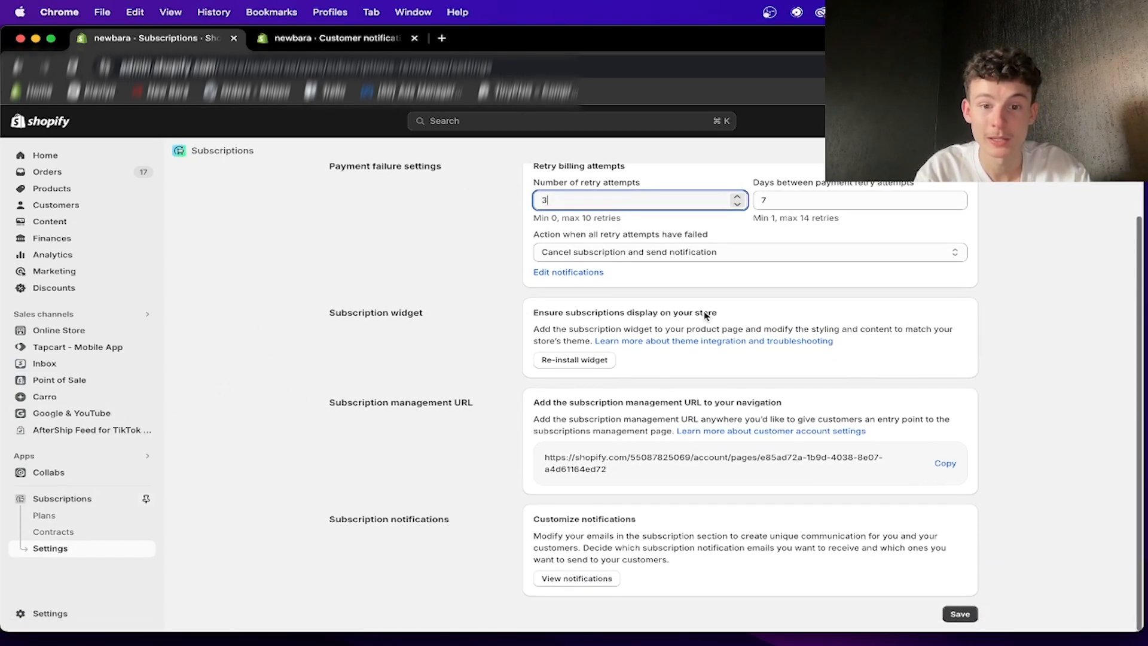
{"action": "scroll", "coordinate": [658, 287], "scroll_direction": "up", "scroll_amount": 2}
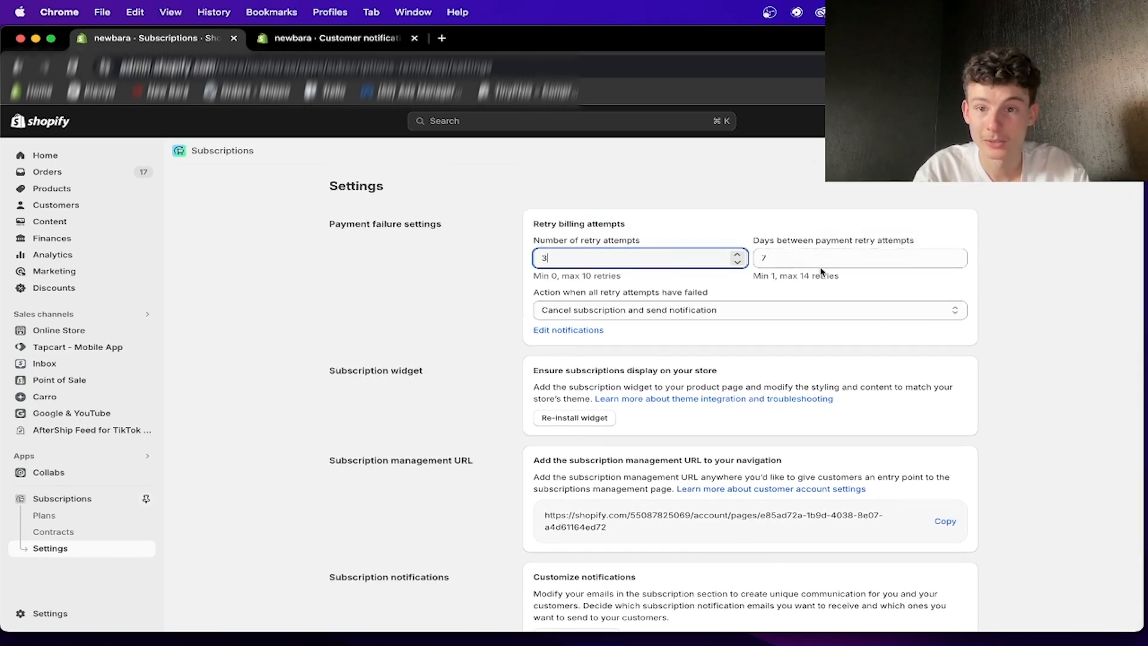
{"action": "left_click", "coordinate": [792, 253]}
{"action": "left_click_drag", "start_coordinate": [838, 241], "coordinate": [882, 243]}
{"action": "left_click", "coordinate": [796, 256]}
{"action": "left_click", "coordinate": [628, 263]}
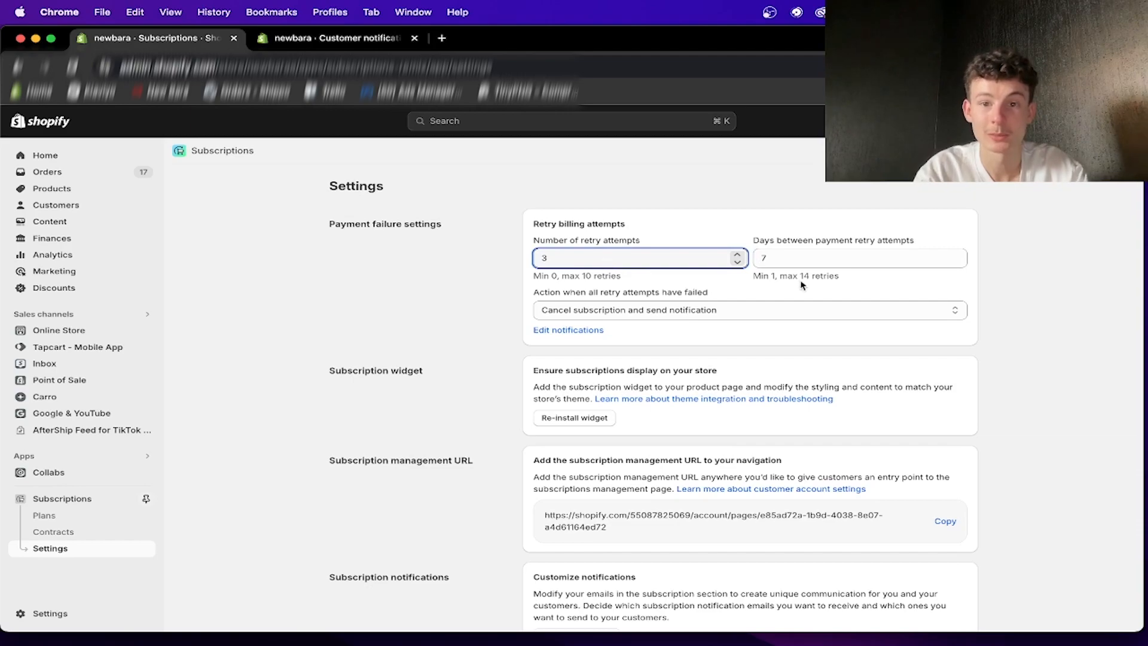
- Set the days between payment retry attempts to 4 in the payment failure settings
{"action": "left_click", "coordinate": [781, 262]}
{"action": "key", "text": "BackSpace"}
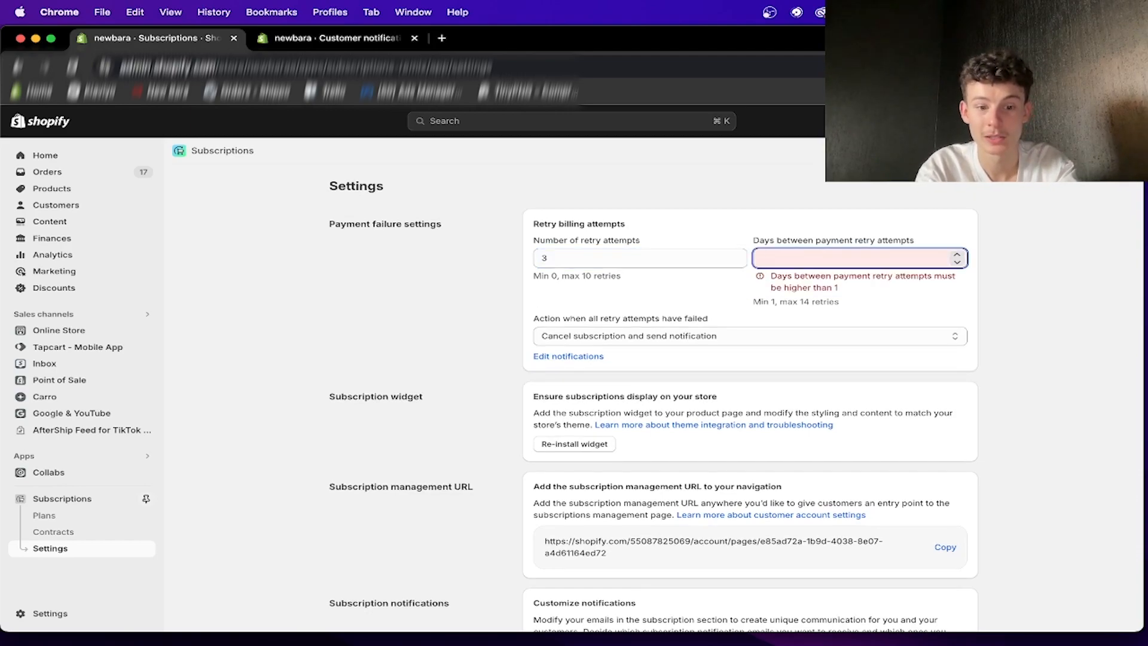
{"action": "type", "text": "4"}
{"action": "left_click", "coordinate": [779, 308]}
{"action": "left_click", "coordinate": [787, 257]}
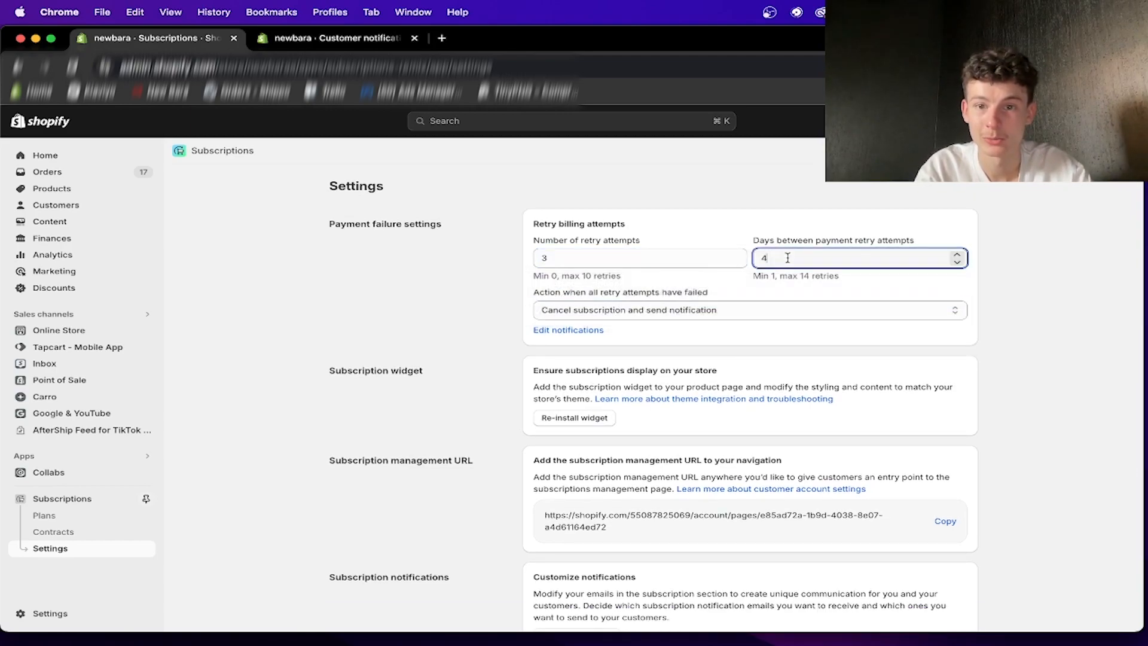
- Set the days between payment retry attempts to 1 in the payment failure settings
{"action": "key", "text": "BackSpace"}
{"action": "type", "text": "3"}
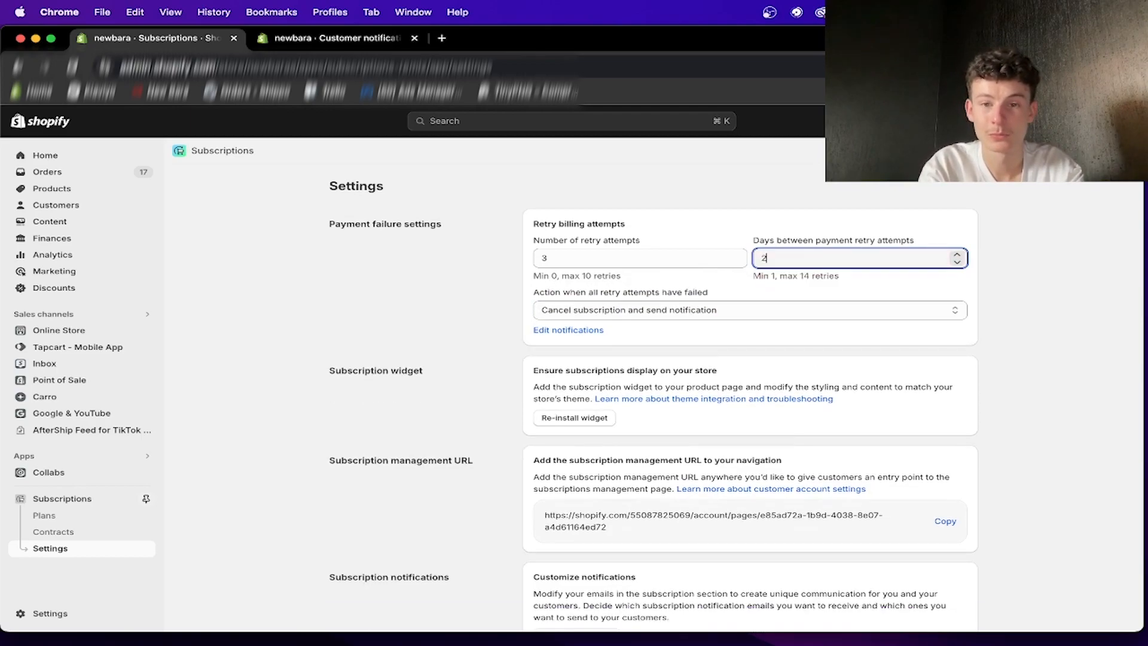
{"action": "left_click", "coordinate": [737, 228]}
{"action": "scroll", "coordinate": [725, 303], "scroll_direction": "down", "scroll_amount": 1}
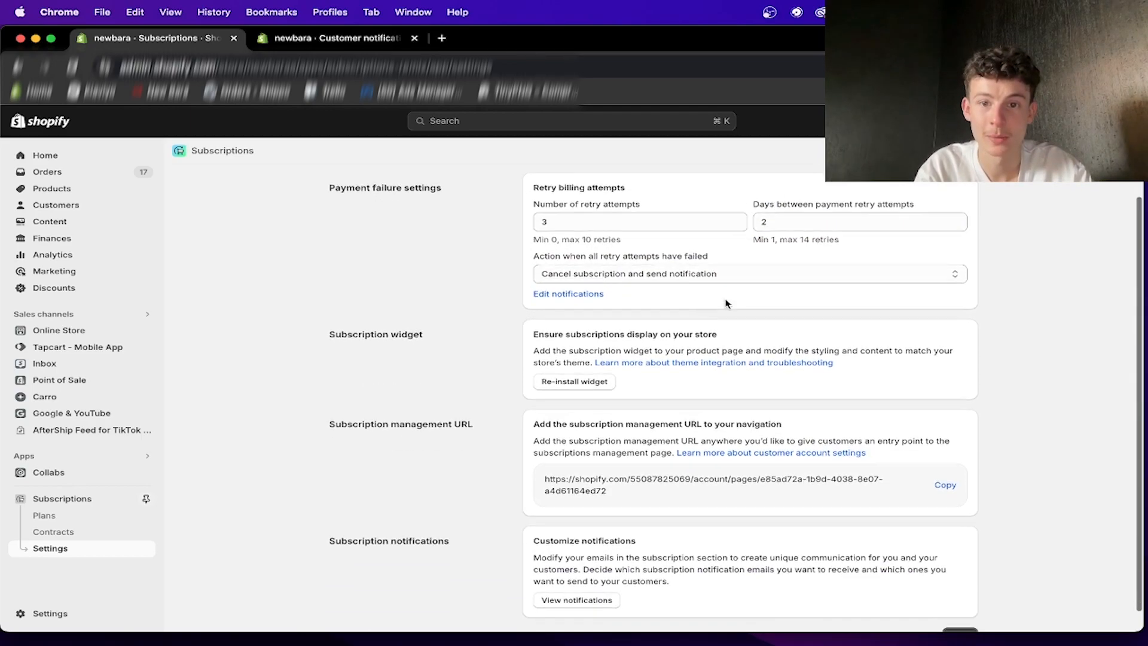
{"action": "left_click", "coordinate": [780, 225]}
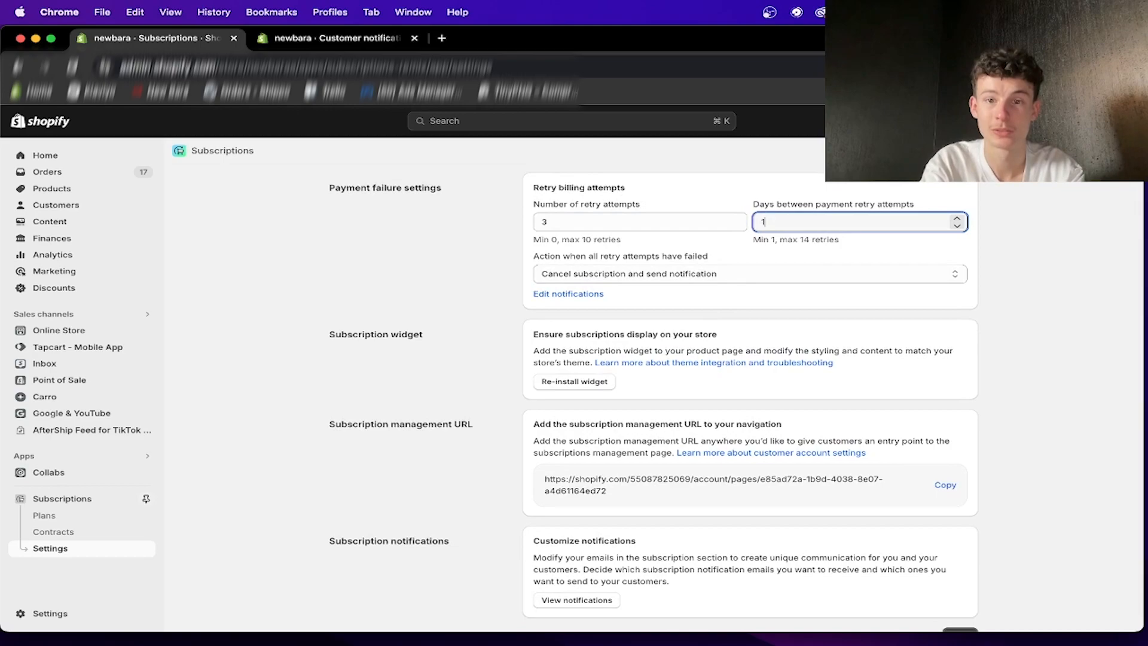
- Set the number of payment retry attempts to 4 in the payment failure settings
{"action": "left_click", "coordinate": [674, 220]}
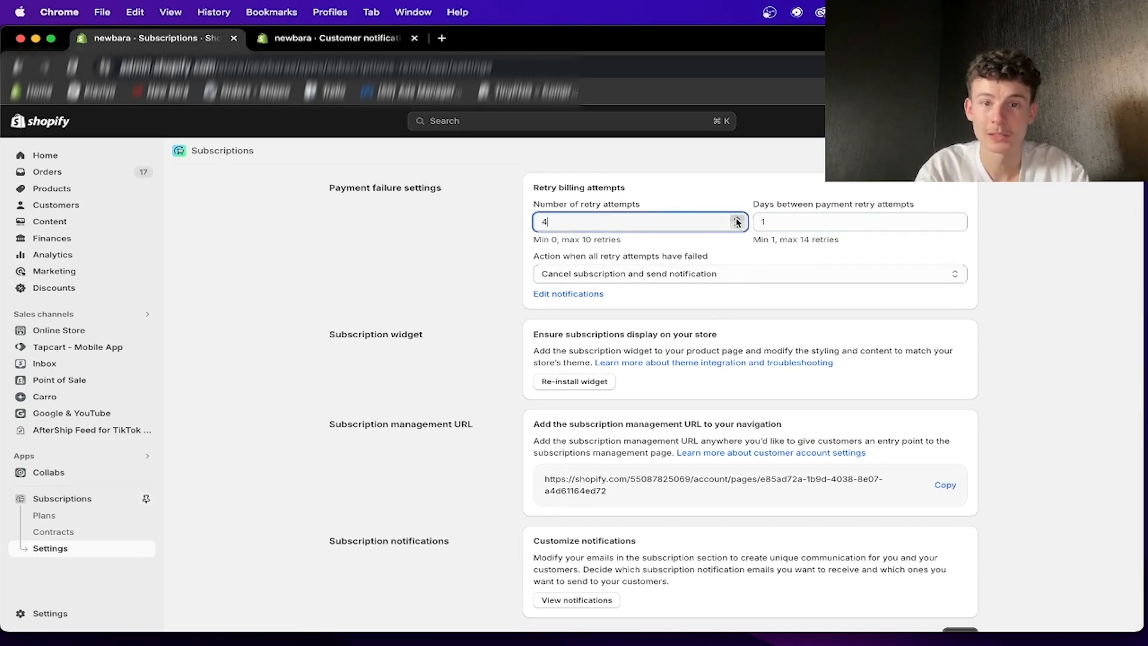
{"action": "left_click", "coordinate": [684, 235]}
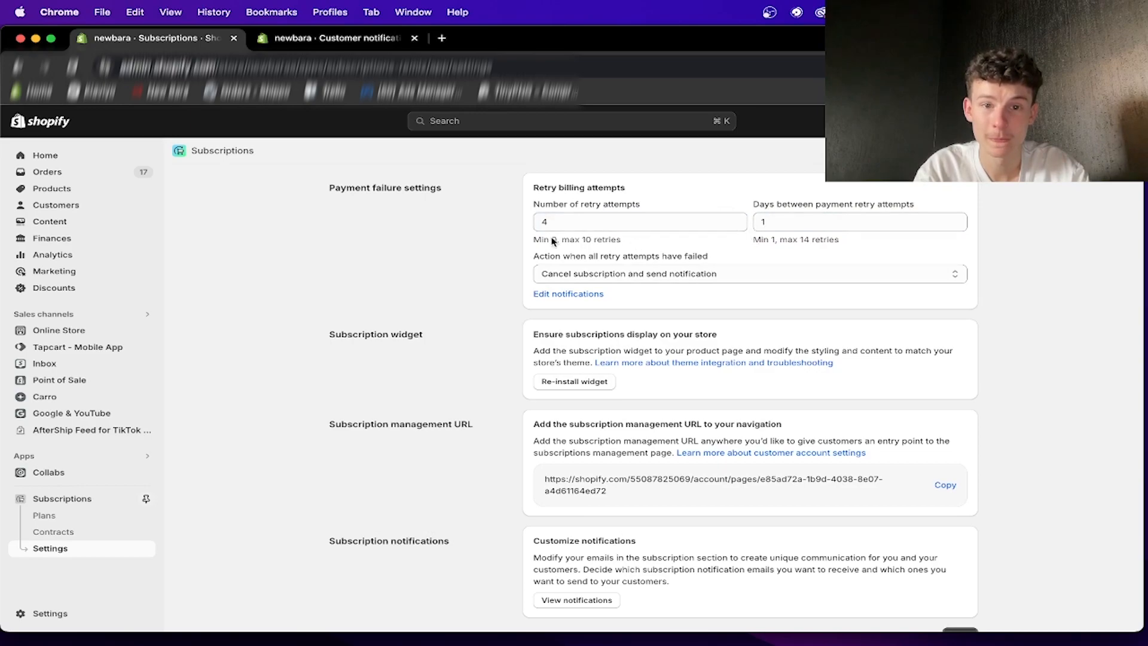
{"action": "left_click", "coordinate": [774, 225]}
{"action": "left_click_drag", "start_coordinate": [737, 246], "coordinate": [826, 244]}
{"action": "left_click", "coordinate": [826, 247]}
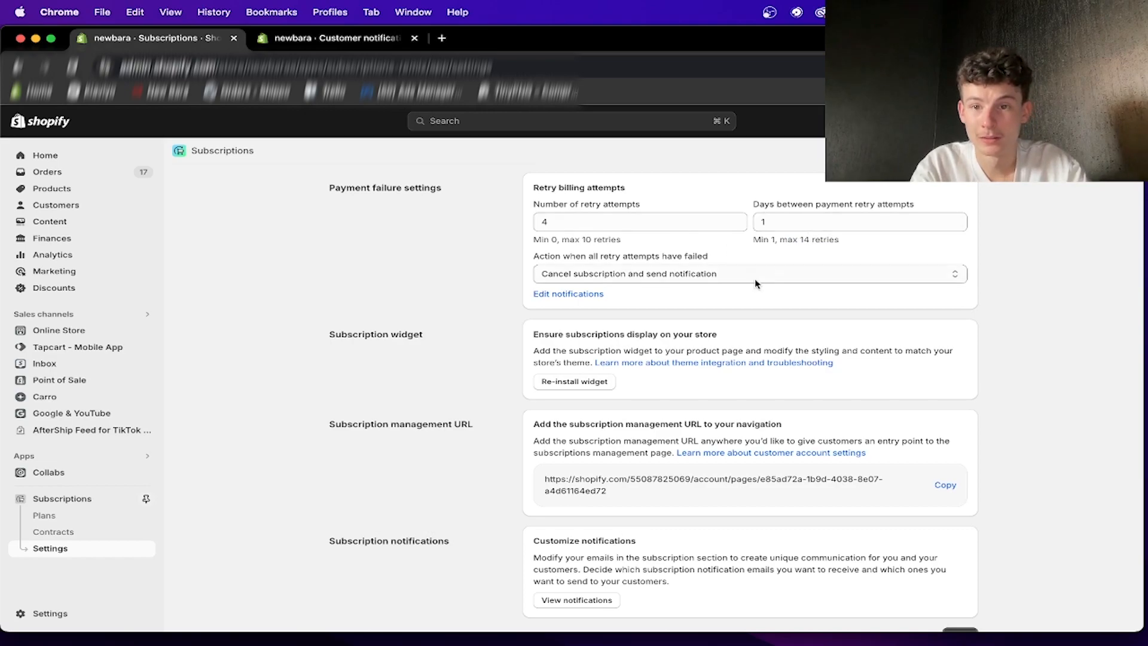
{"action": "scroll", "coordinate": [633, 275], "scroll_direction": "down", "scroll_amount": 1}
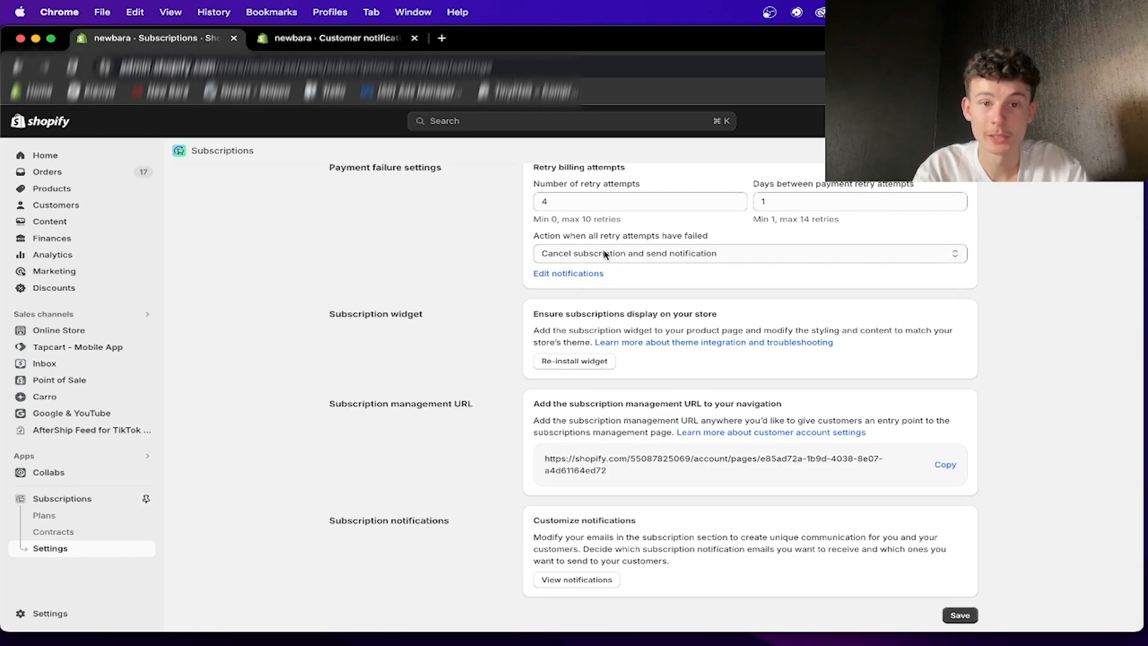
{"action": "left_click_drag", "start_coordinate": [594, 201], "coordinate": [539, 193]}
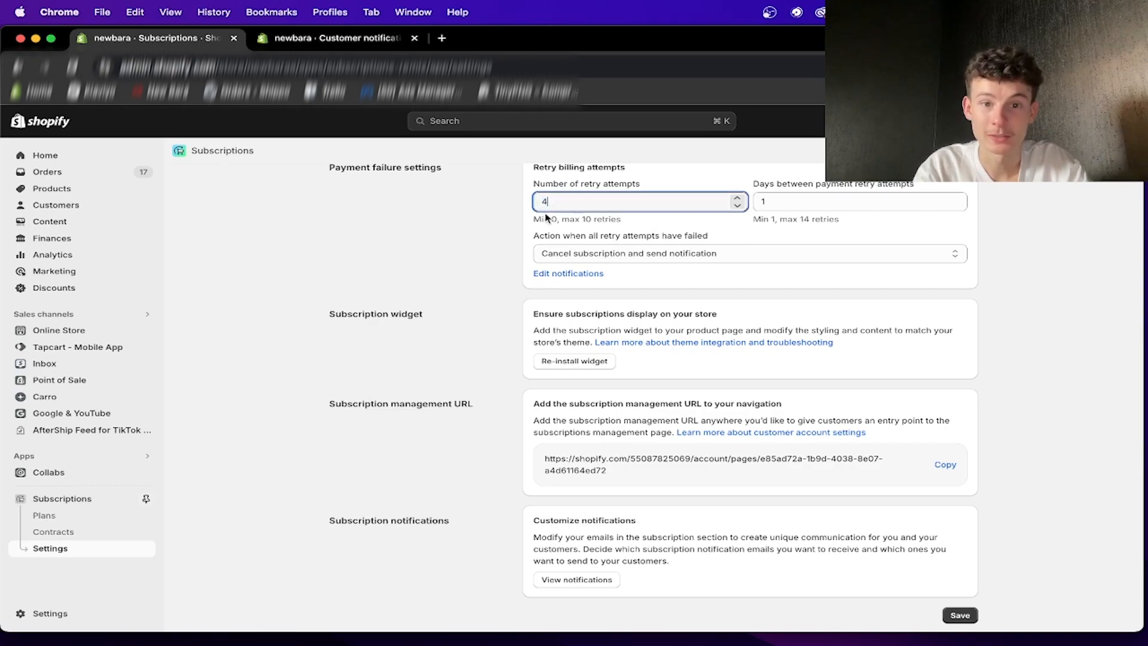
- Set the action when all retry attempts have failed to "Skip subscription and send notification"
{"action": "left_click", "coordinate": [595, 254]}
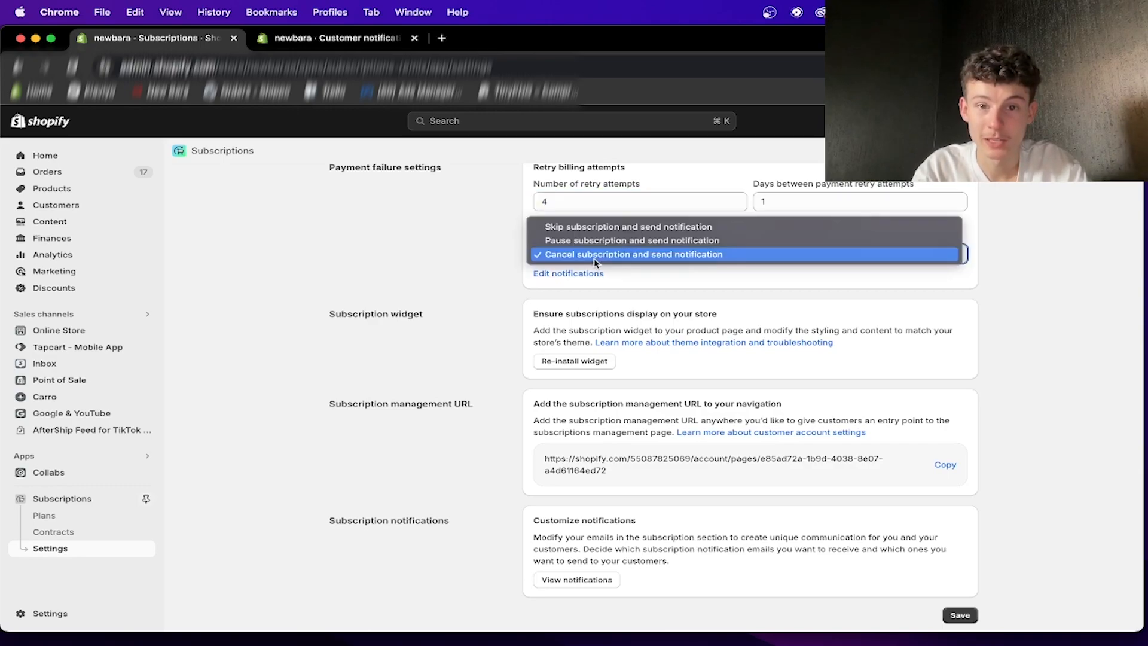
{"action": "left_click", "coordinate": [653, 232]}
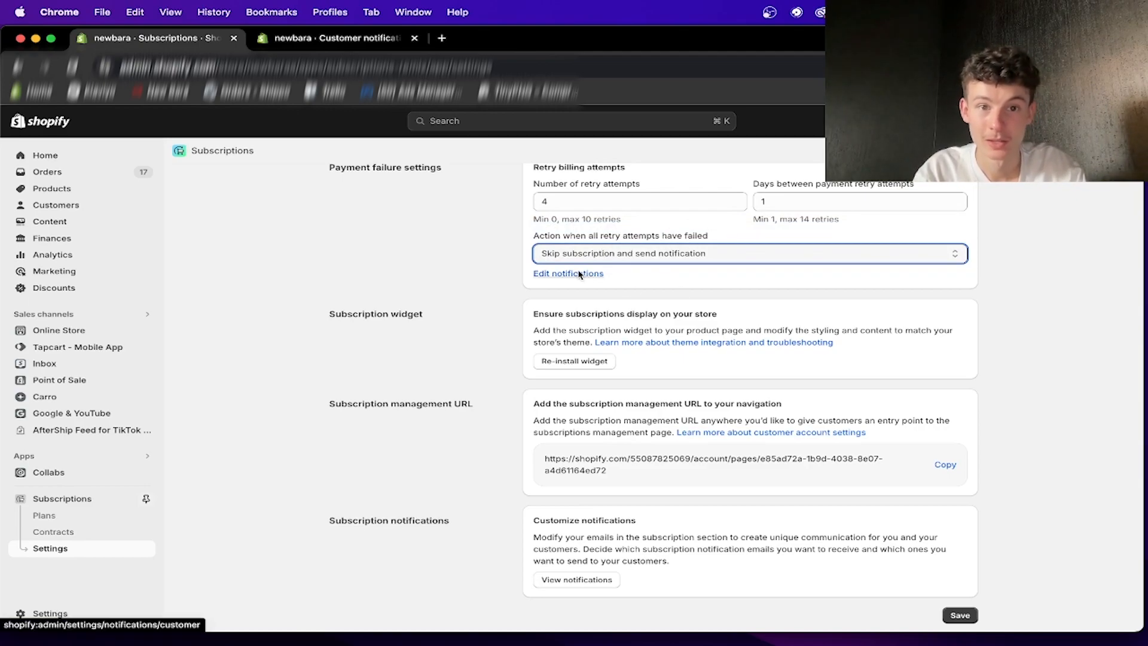
{"action": "scroll", "coordinate": [658, 287], "scroll_direction": "up", "scroll_amount": 2}
{"action": "scroll", "coordinate": [632, 307], "scroll_direction": "down", "scroll_amount": 2}
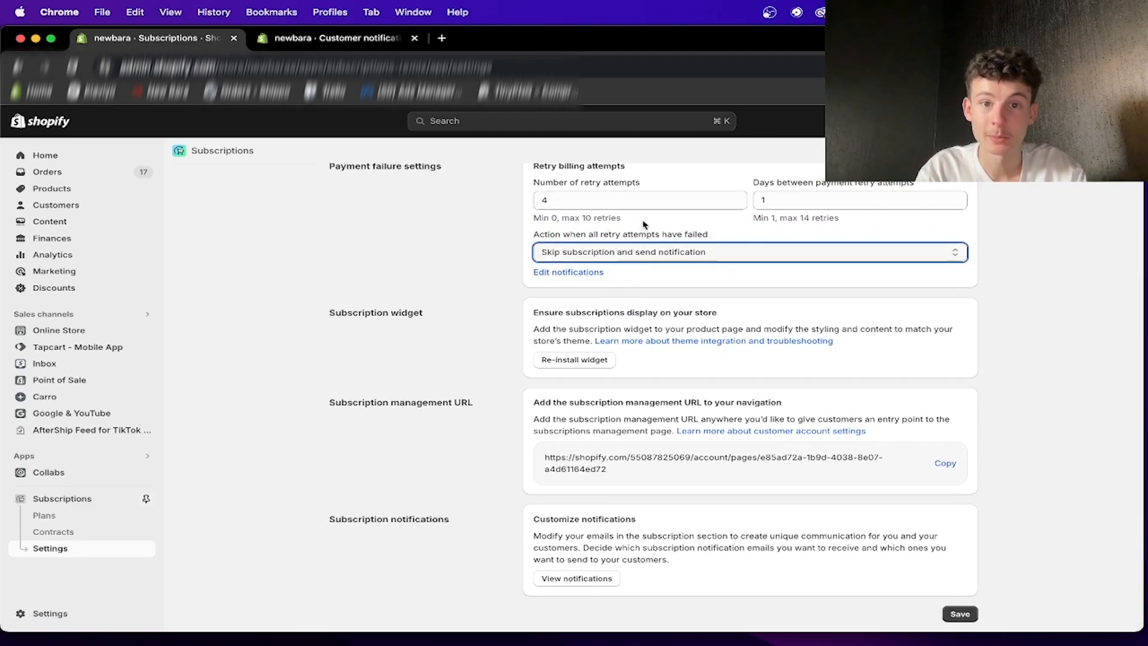
{"action": "left_click", "coordinate": [594, 257]}
{"action": "left_click", "coordinate": [586, 279]}
{"action": "left_click", "coordinate": [590, 251]}
{"action": "left_click", "coordinate": [584, 225]}
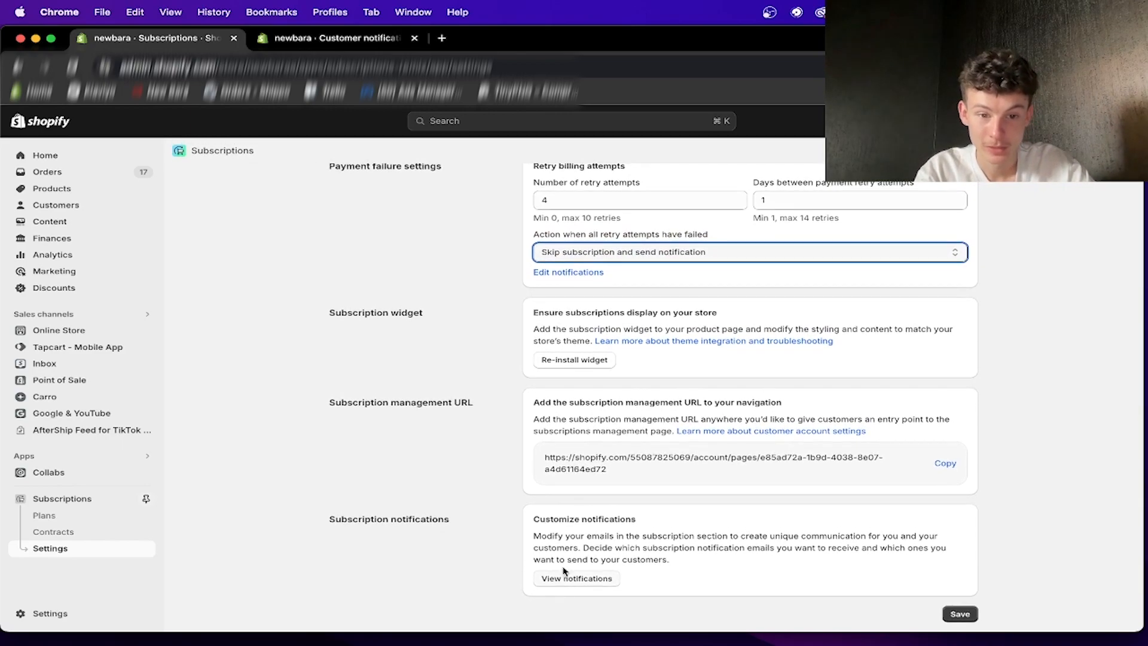
- Return to the Subscriptions setup guide and close the customer notifications page
{"action": "scroll", "coordinate": [567, 582], "scroll_direction": "up", "scroll_amount": 1}
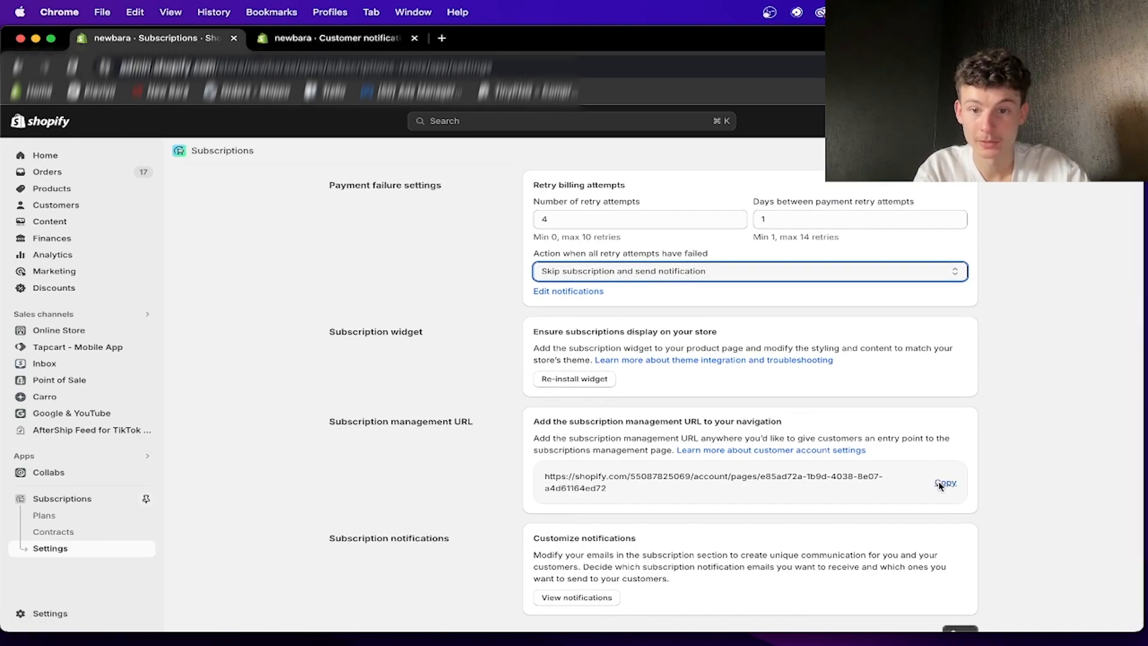
{"action": "scroll", "coordinate": [815, 392], "scroll_direction": "up", "scroll_amount": 2}
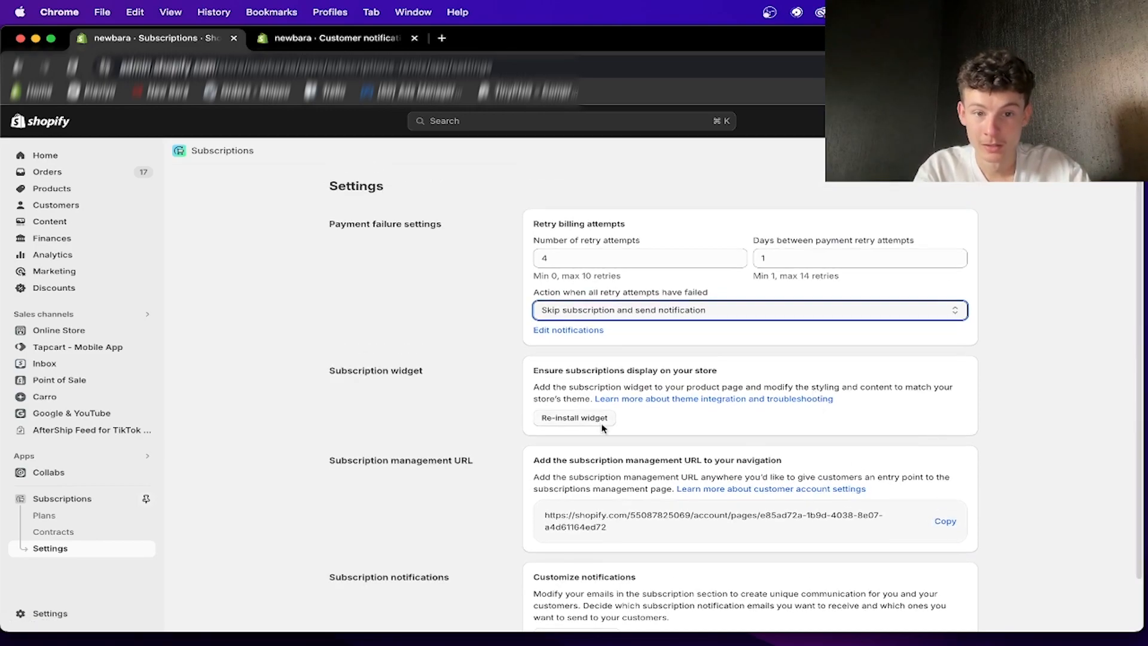
{"action": "left_click", "coordinate": [96, 498]}
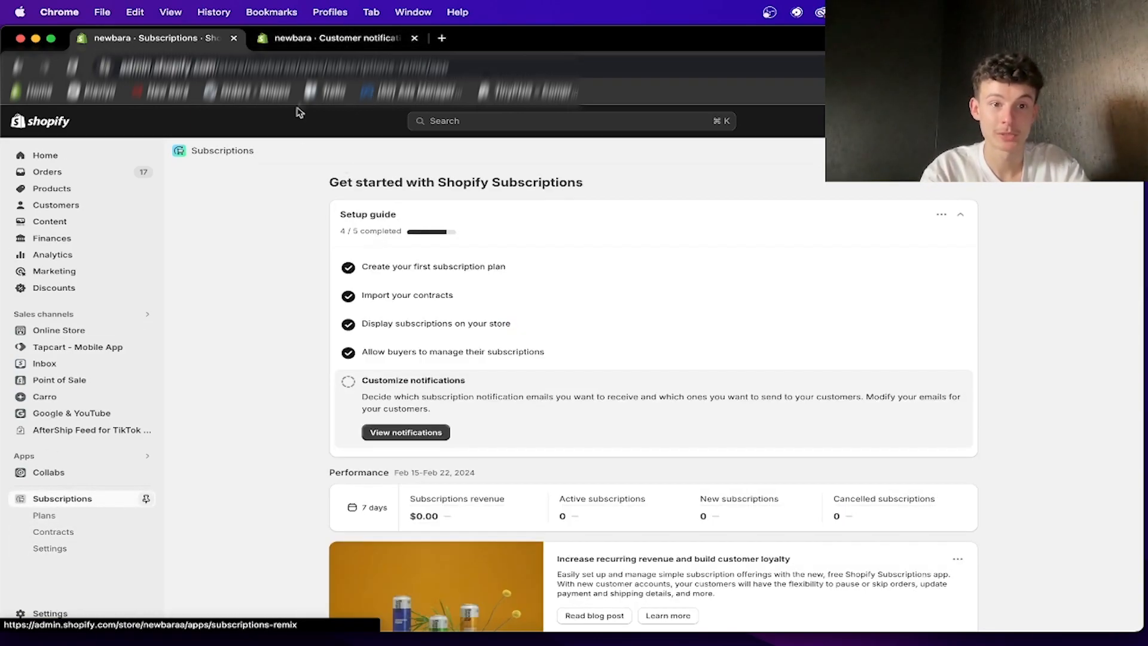
{"action": "left_click", "coordinate": [307, 44]}
{"action": "left_click", "coordinate": [149, 37]}
{"action": "left_click", "coordinate": [409, 39]}
{"action": "left_click", "coordinate": [414, 39]}
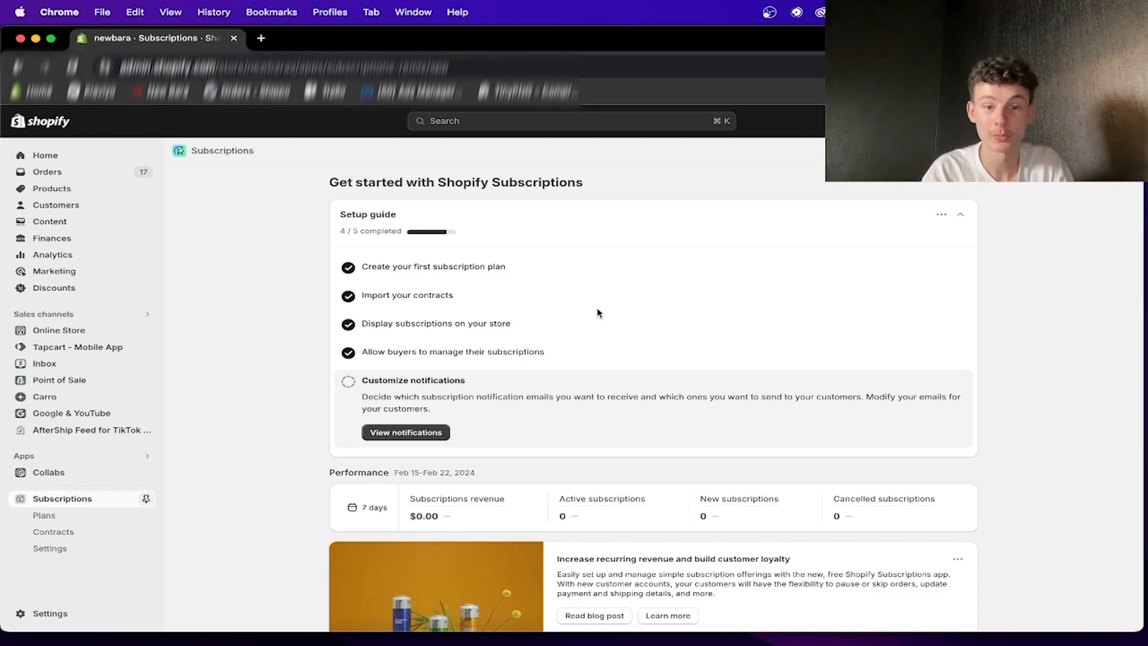
{"action": "scroll", "coordinate": [597, 308], "scroll_direction": "down", "scroll_amount": 3}
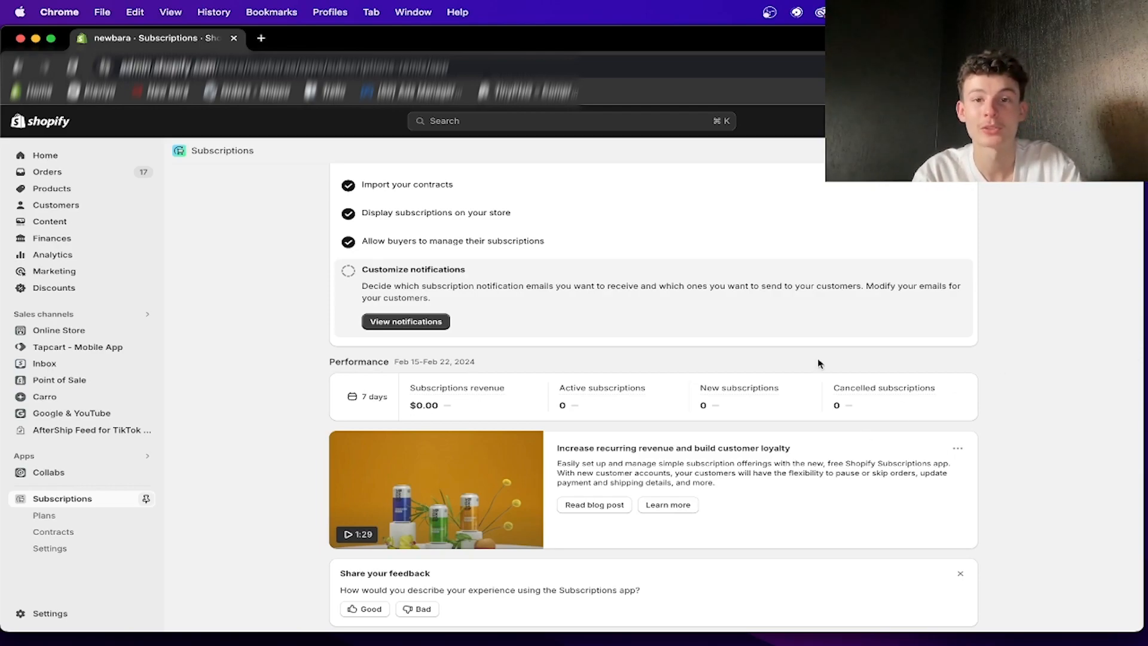
{"action": "scroll", "coordinate": [818, 363], "scroll_direction": "up", "scroll_amount": 3}
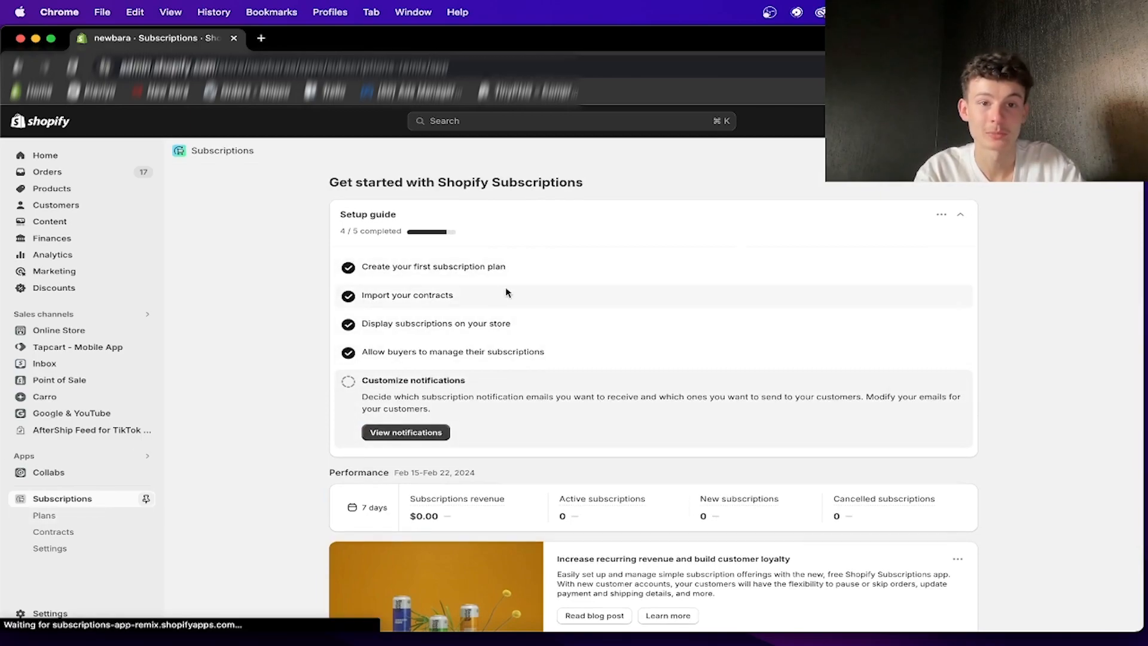
{"action": "scroll", "coordinate": [329, 418], "scroll_direction": "down", "scroll_amount": 2}
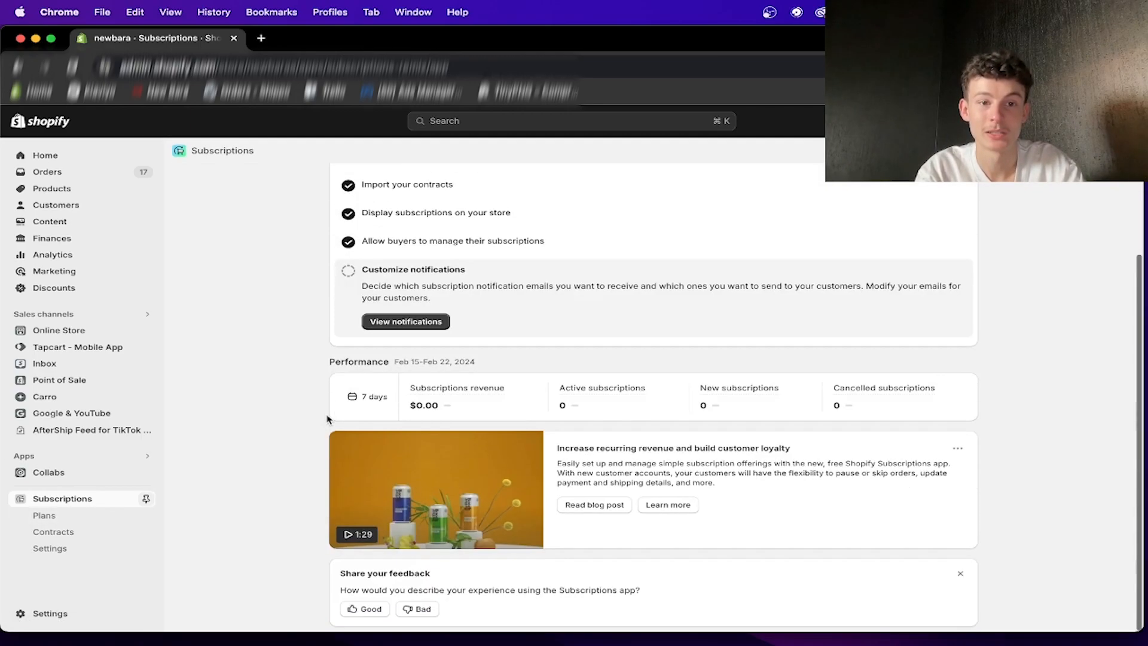
{"action": "scroll", "coordinate": [556, 334], "scroll_direction": "up", "scroll_amount": 2}
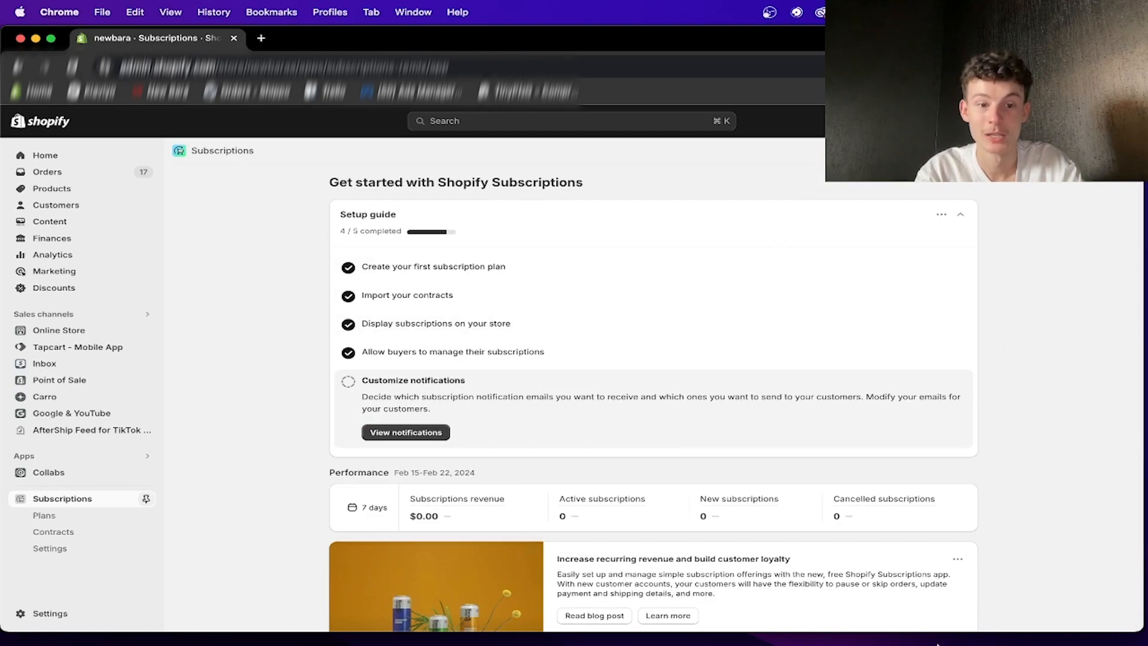
{"action": "mouse_move", "coordinate": [920, 640]}
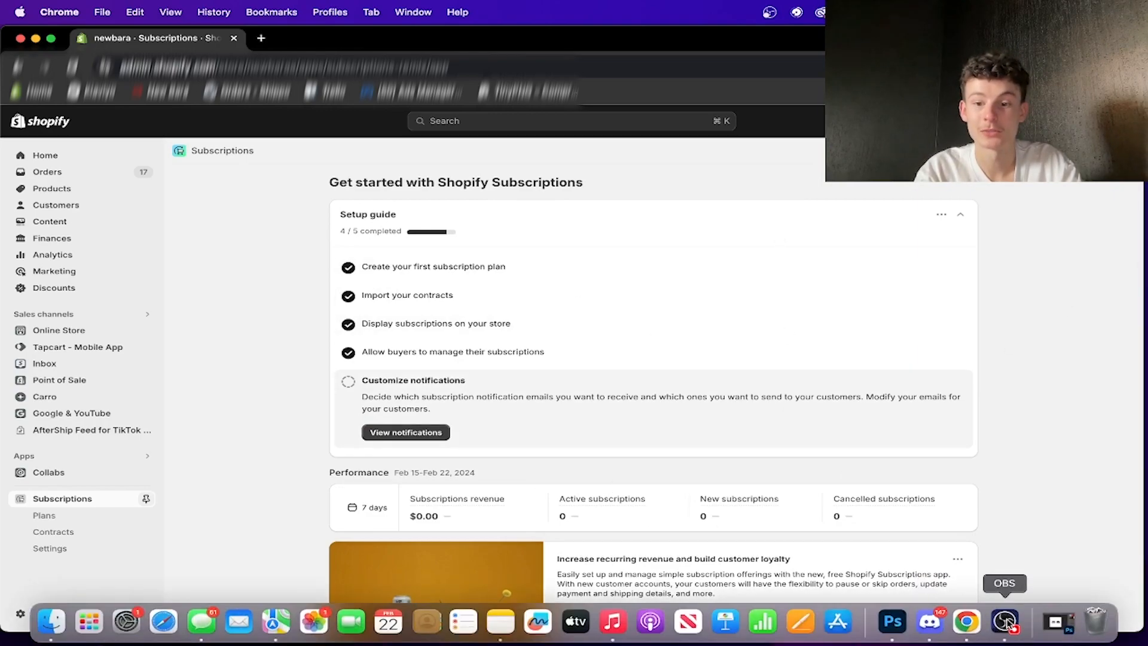